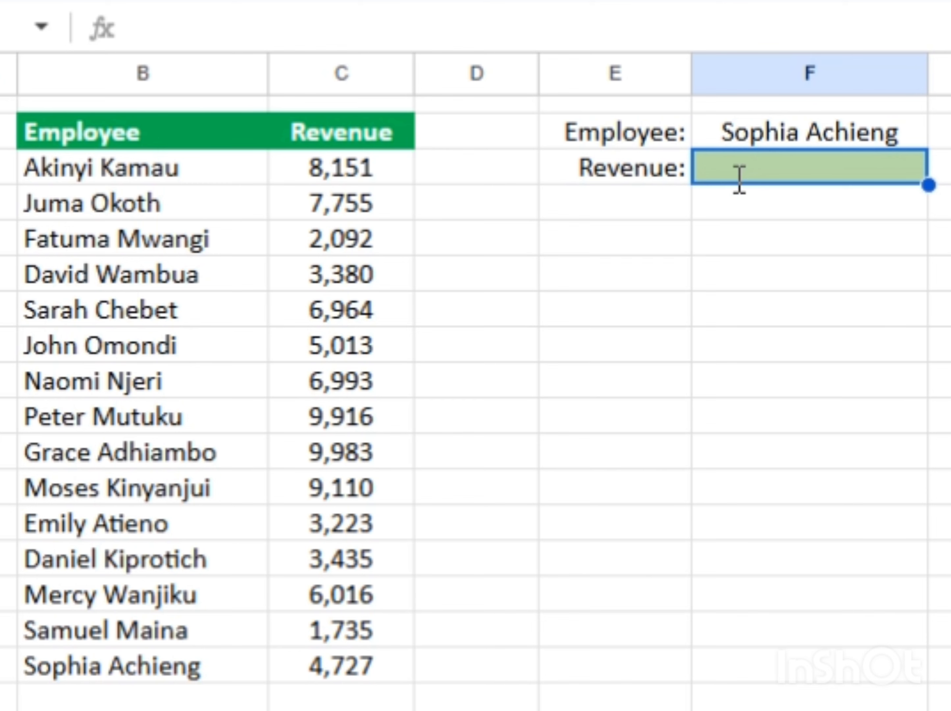
# Enter an XLOOKUP formula in F3 with search key F2, lookup range B3:B17 and result range C3:C17
pyautogui.write('=')
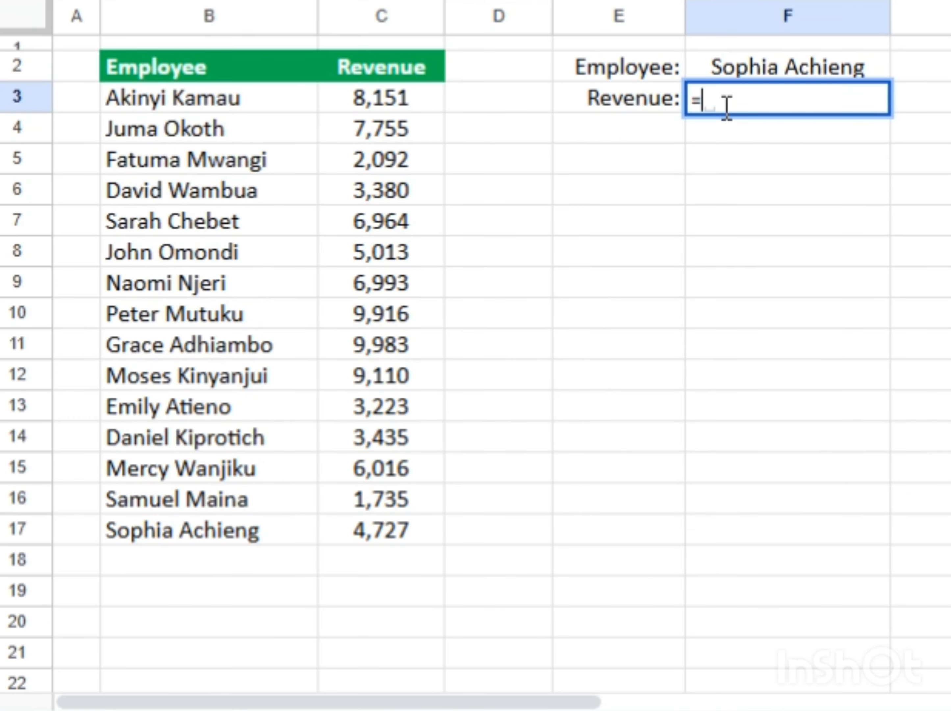
pyautogui.write('x')
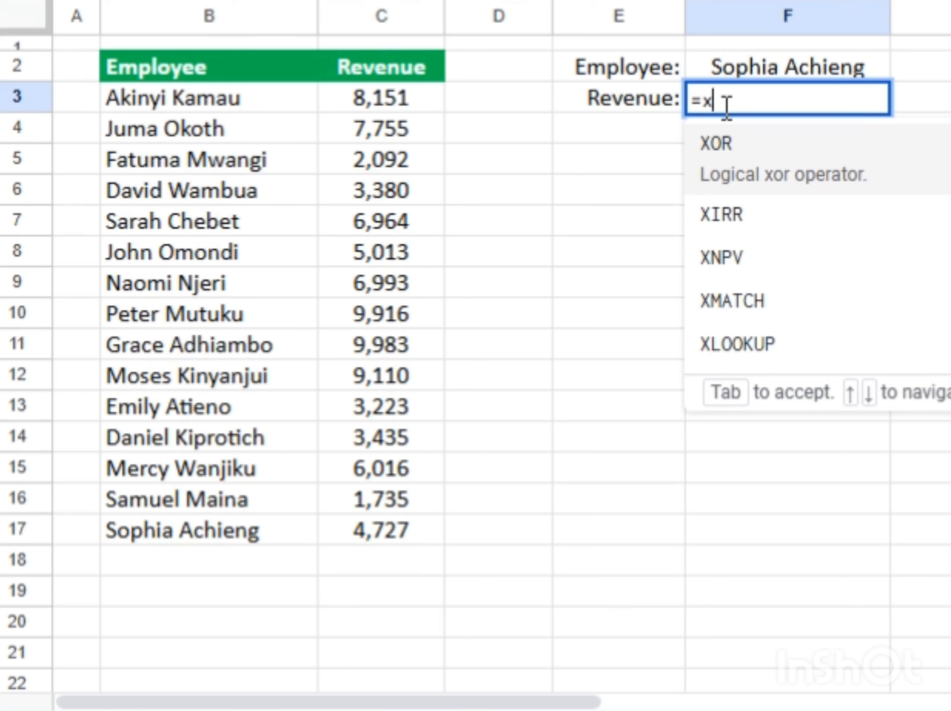
pyautogui.write('l')
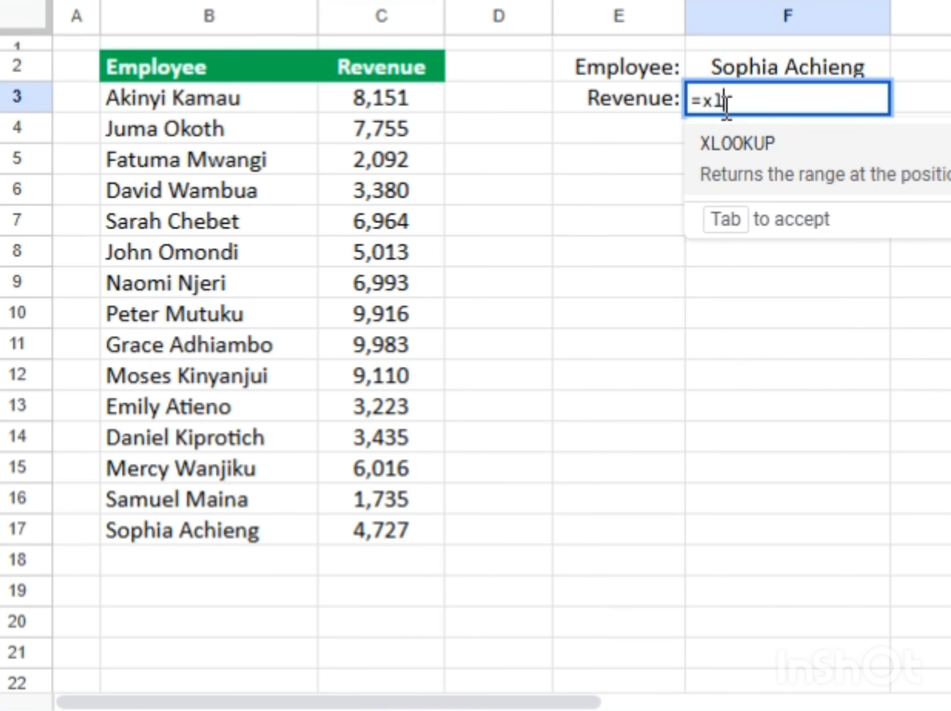
pyautogui.press('Tab')
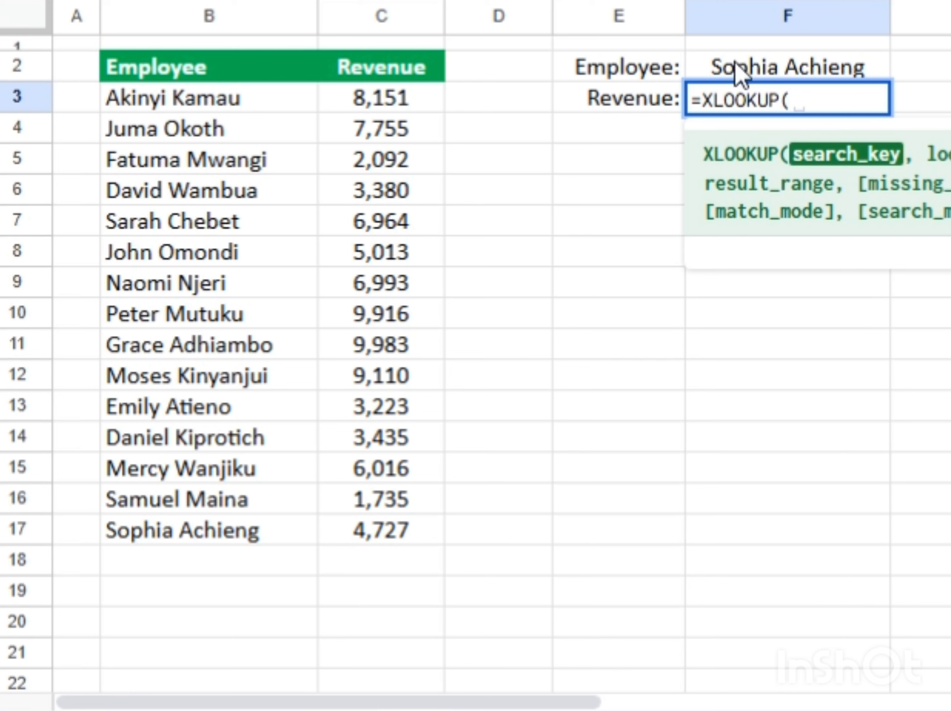
pyautogui.click(738, 74)
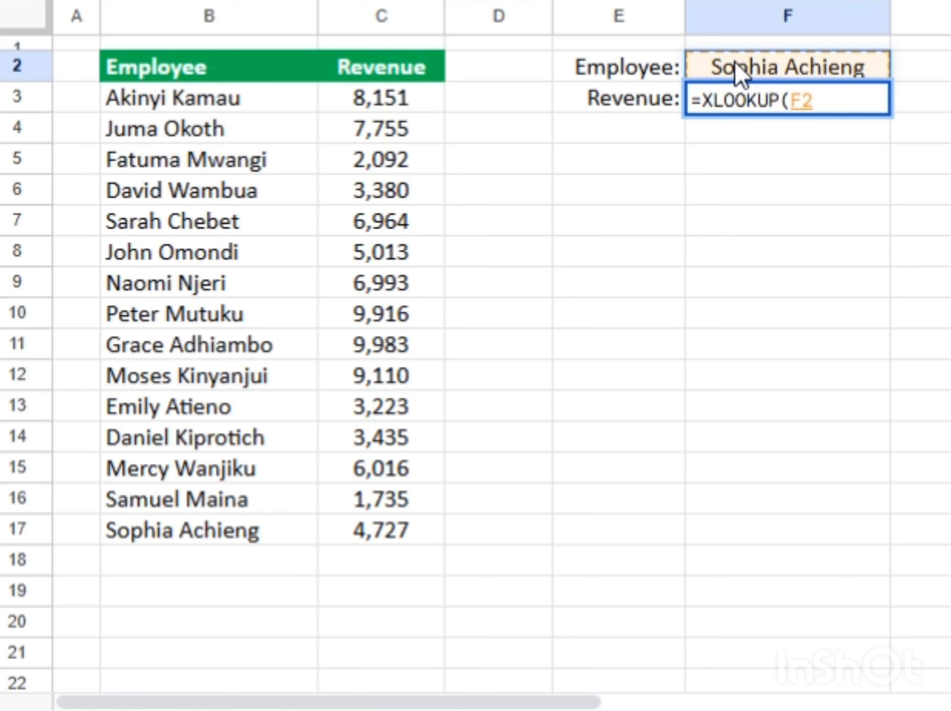
pyautogui.write(',')
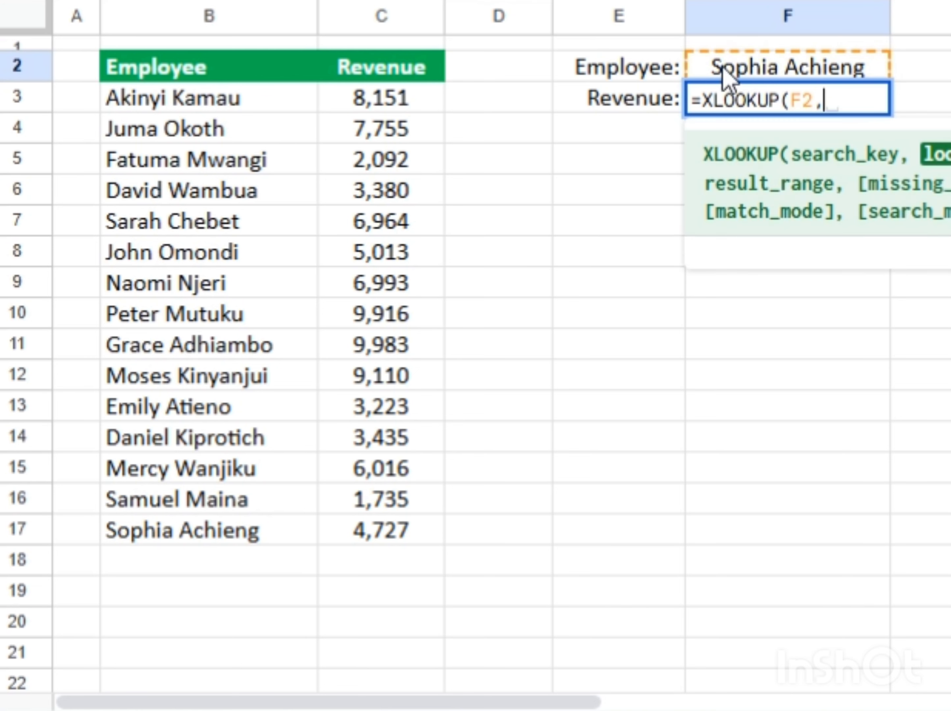
pyautogui.click(173, 105)
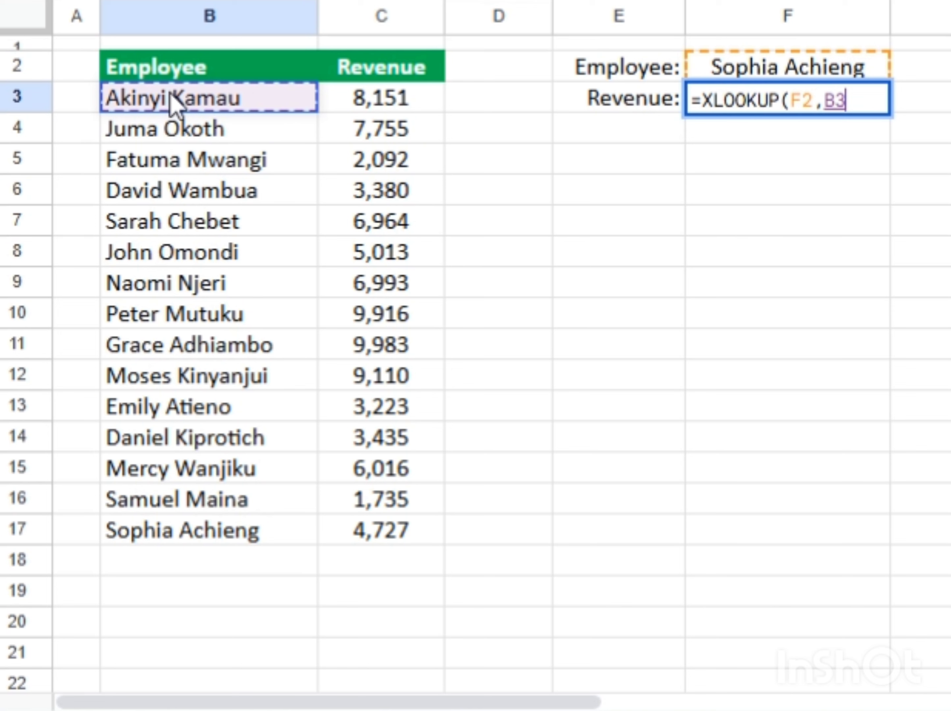
pyautogui.hotkey('ctrl', 'shift', 'Down')
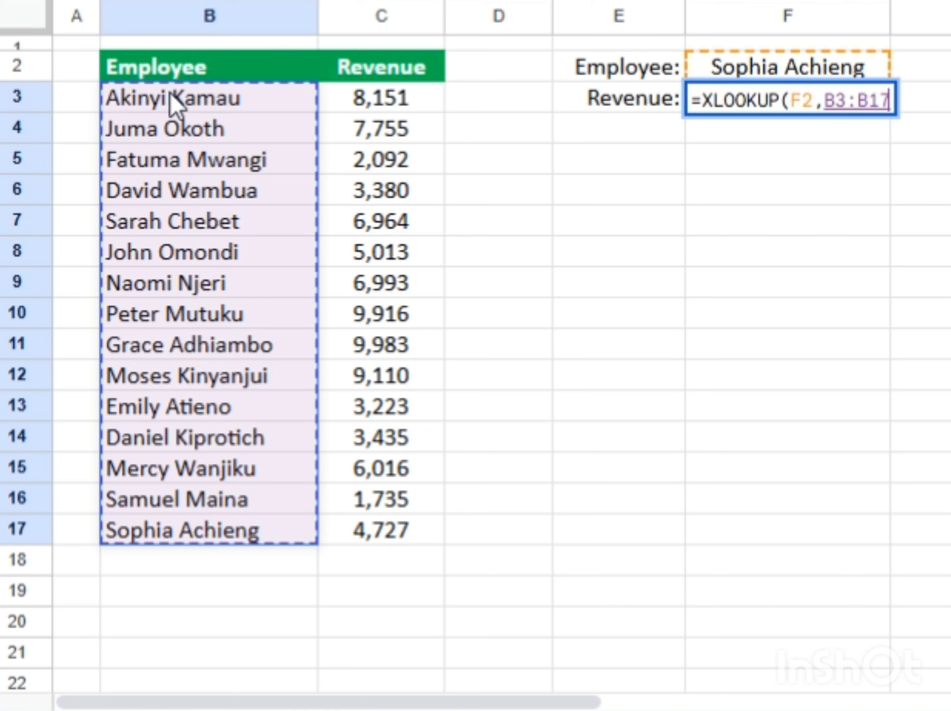
pyautogui.write(',')
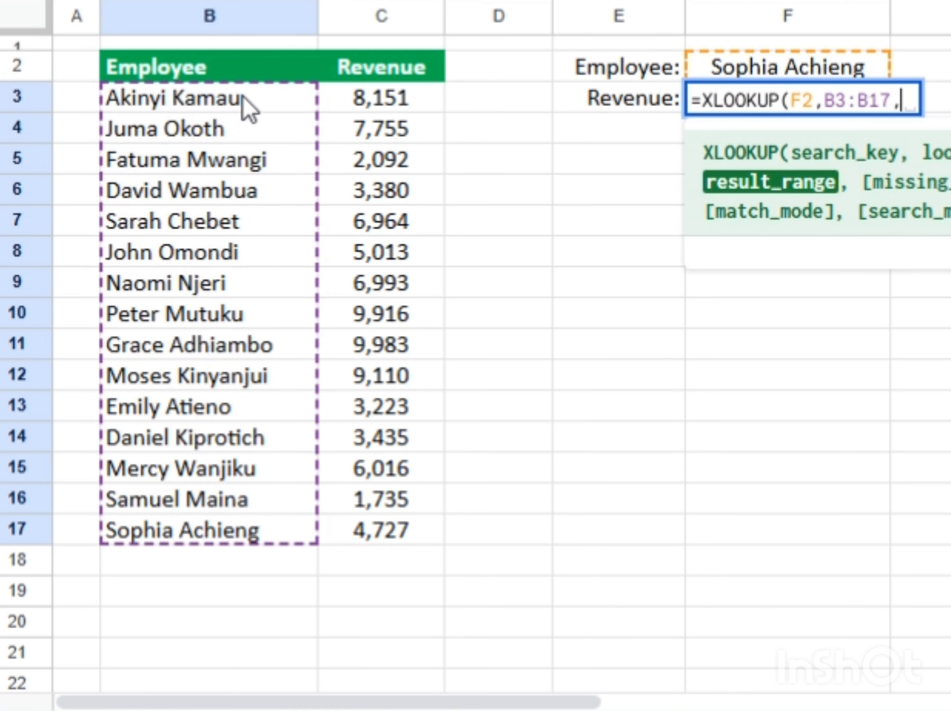
pyautogui.click(361, 104)
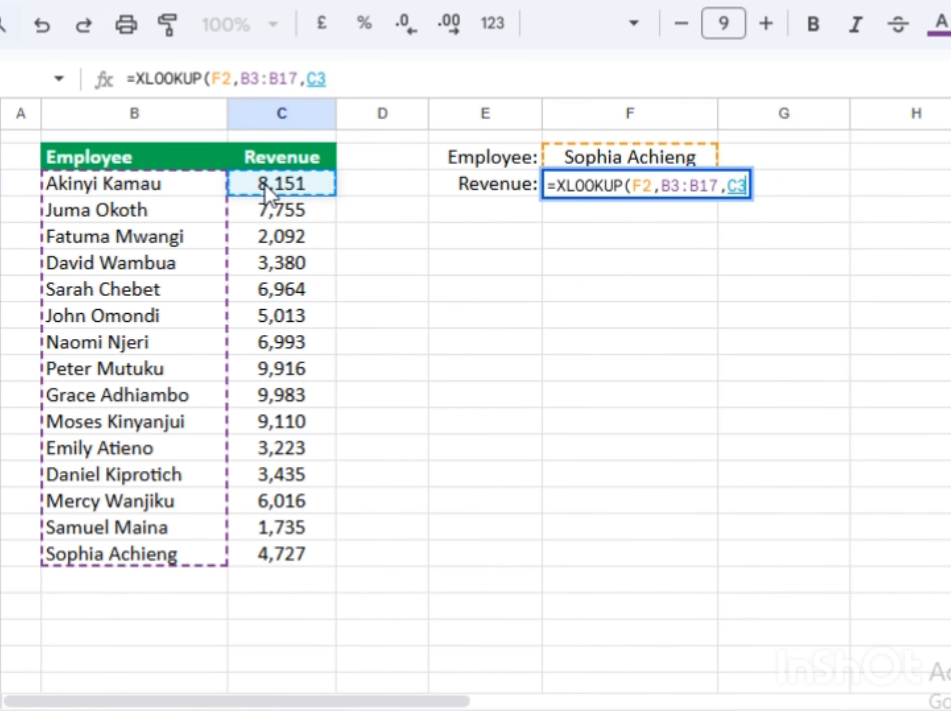
pyautogui.hotkey('ctrl', 'shift', 'Down')
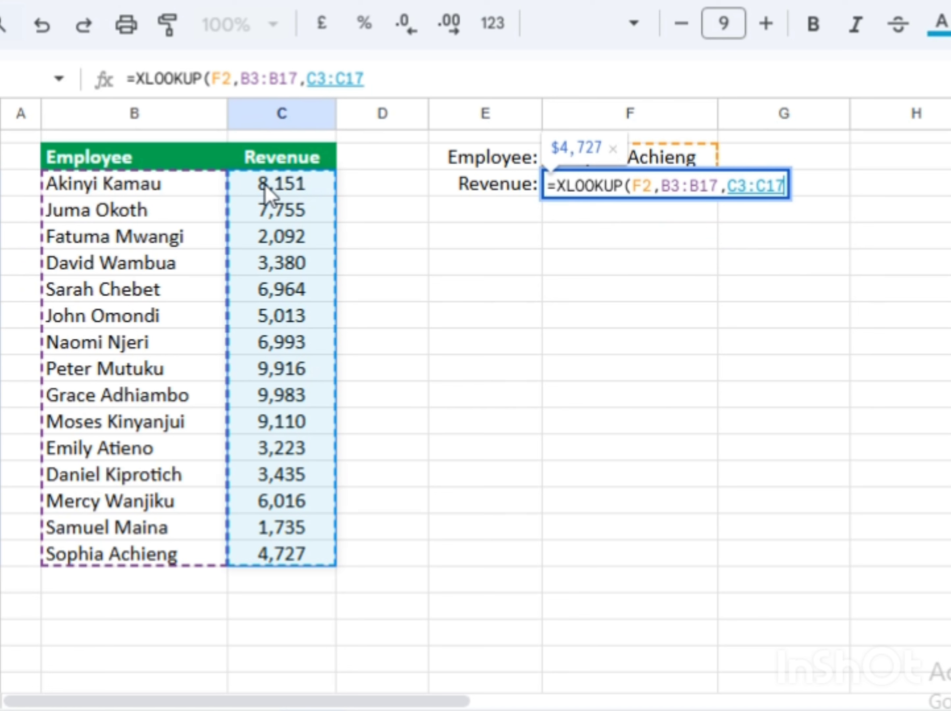
pyautogui.write(')')
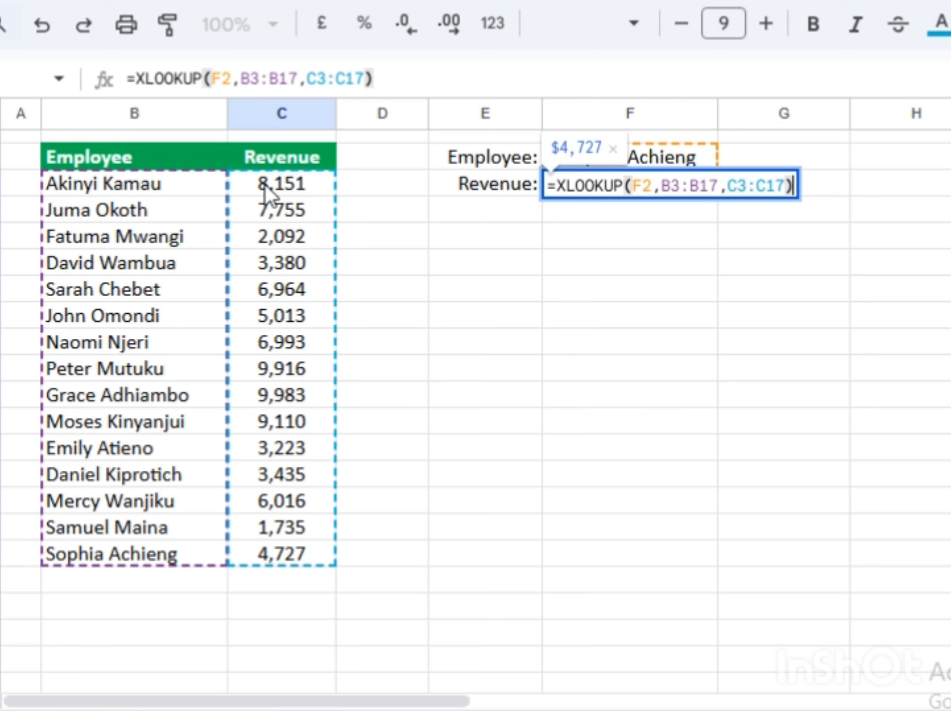
pyautogui.press('Return')
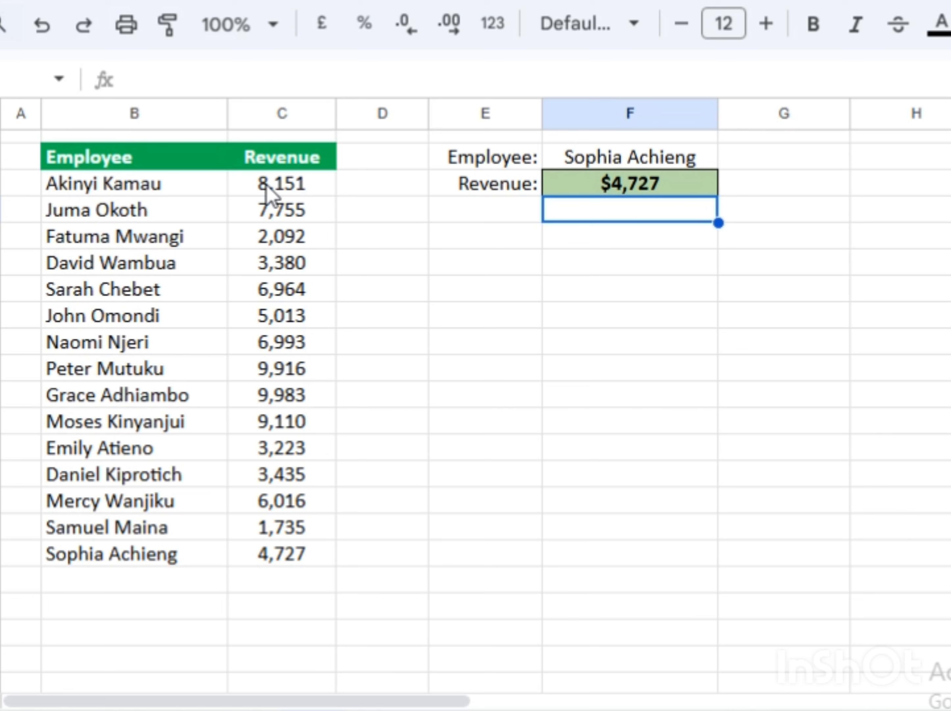
# Compare the revenue returned in F3 with the matching employee's source revenue in C17
pyautogui.click(306, 558)
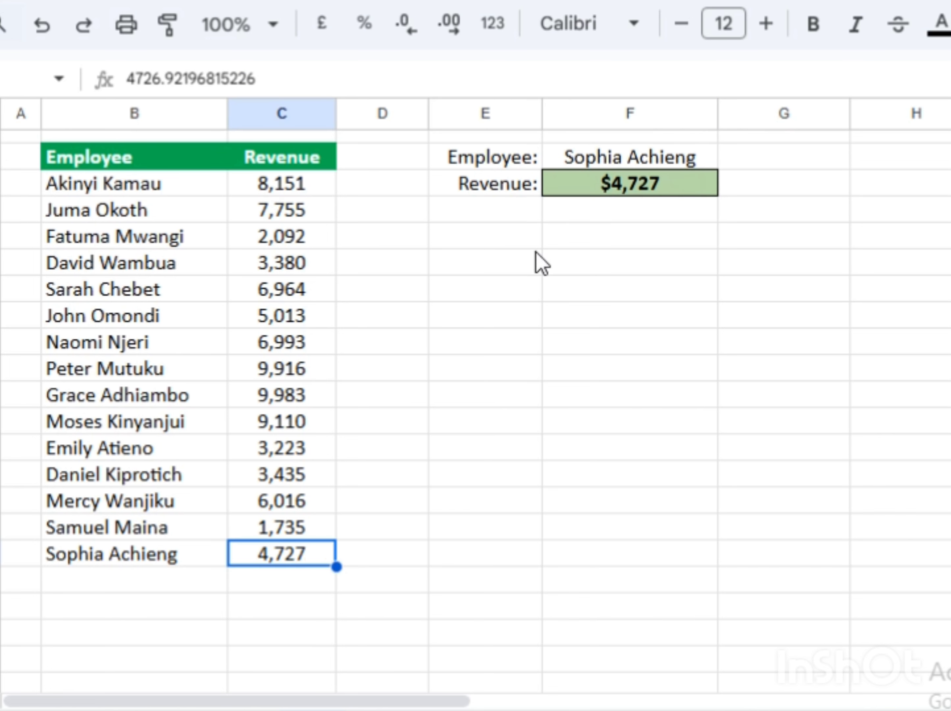
pyautogui.click(611, 193)
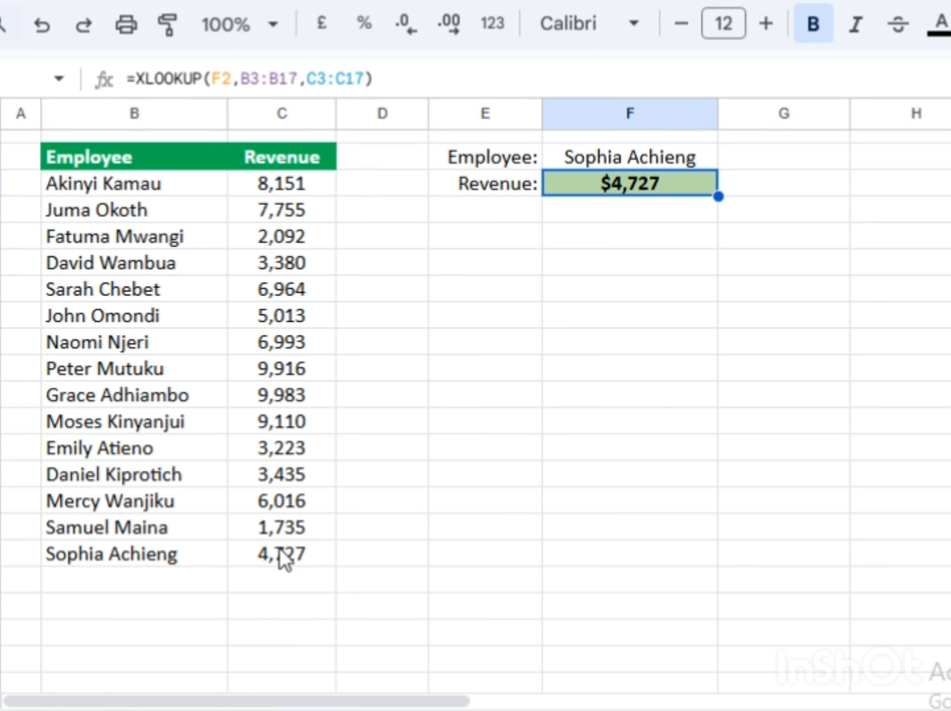
pyautogui.click(282, 558)
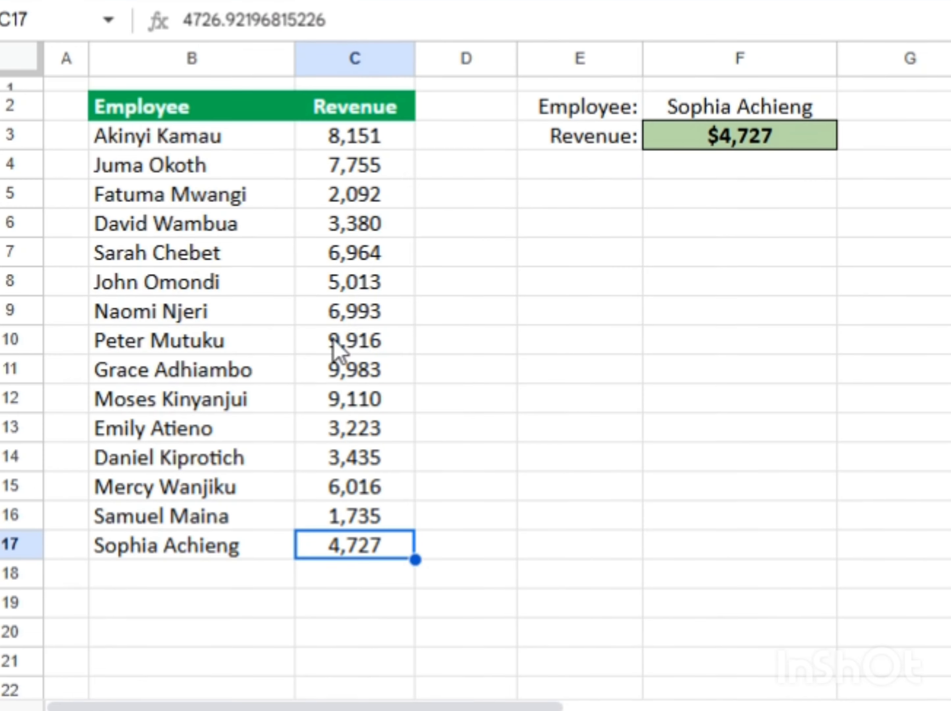
# Replace the employee name in F2 with the full name listed in B4, and compare F3 with C4
pyautogui.click(775, 117)
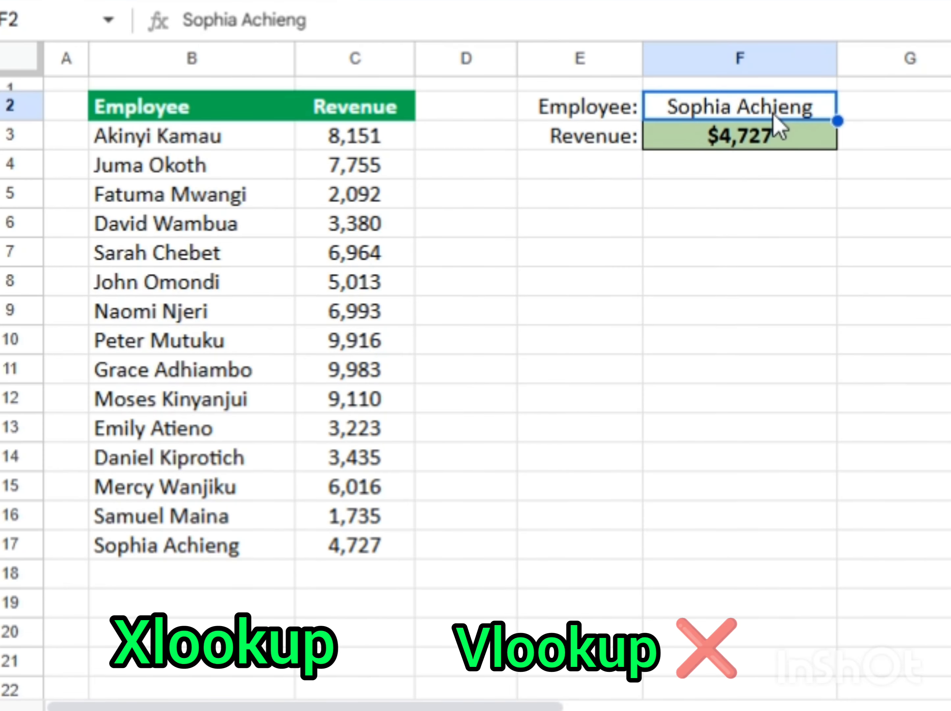
pyautogui.doubleClick(818, 108)
pyautogui.press('BackSpace')
pyautogui.press('BackSpace')
pyautogui.press('BackSpace')
pyautogui.press('BackSpace')
pyautogui.press('BackSpace')
pyautogui.press('BackSpace')
pyautogui.press('BackSpace')
pyautogui.press('BackSpace')
pyautogui.press('BackSpace')
pyautogui.press('BackSpace')
pyautogui.press('BackSpace')
pyautogui.press('BackSpace')
pyautogui.press('BackSpace')
pyautogui.press('BackSpace')
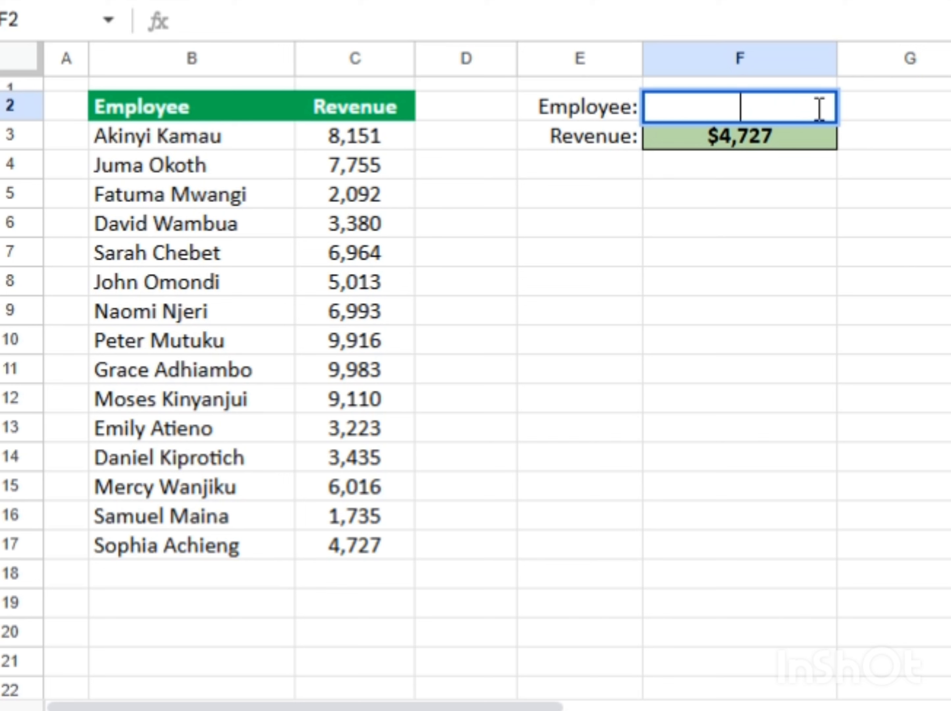
pyautogui.write('J')
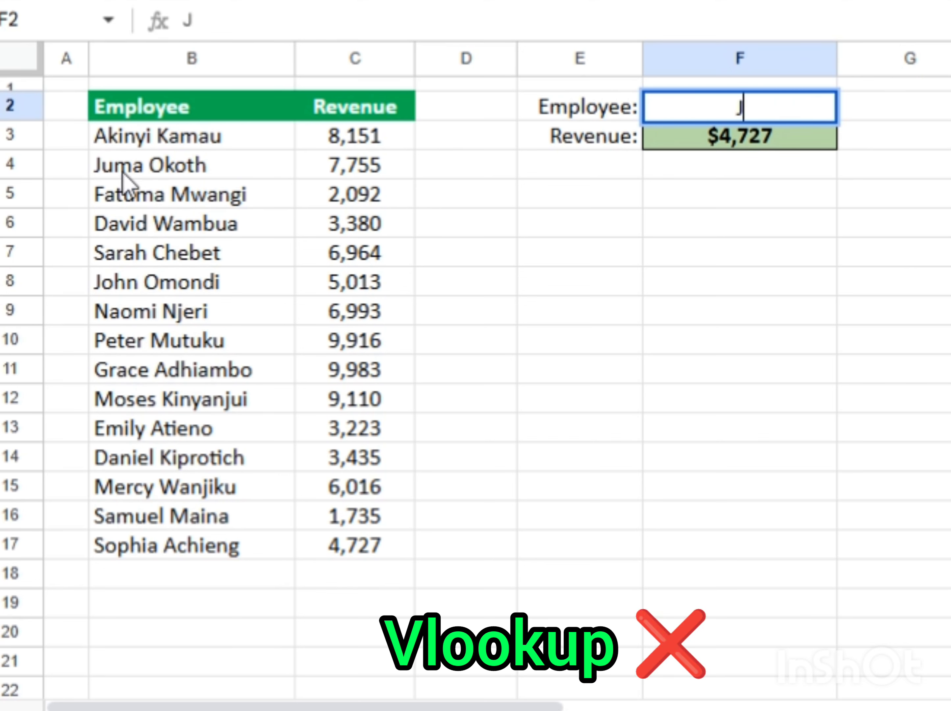
pyautogui.write('uma Okoth')
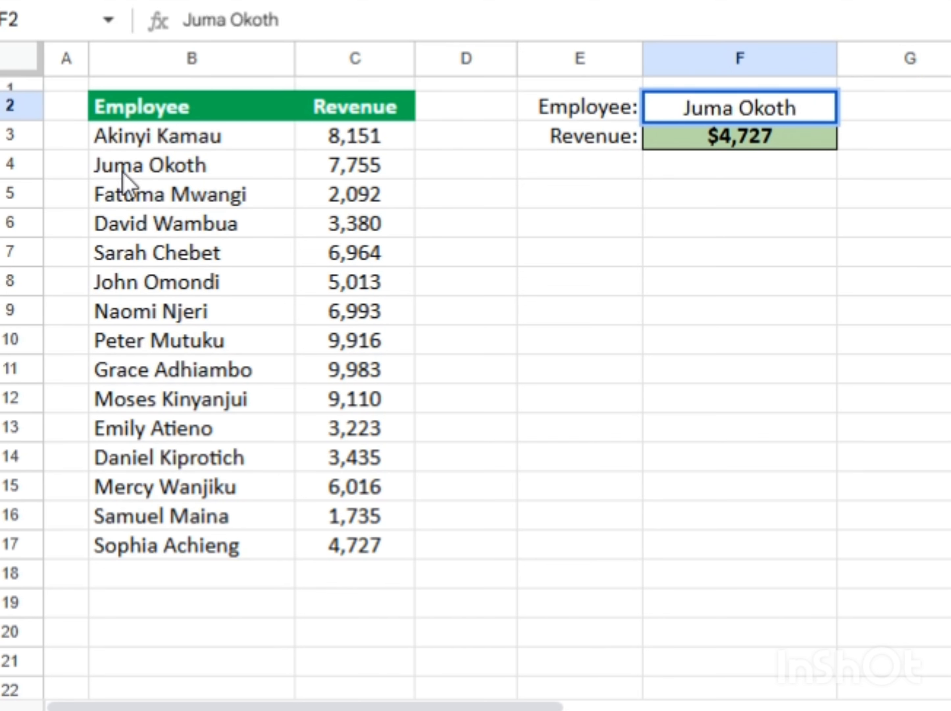
pyautogui.press('Return')
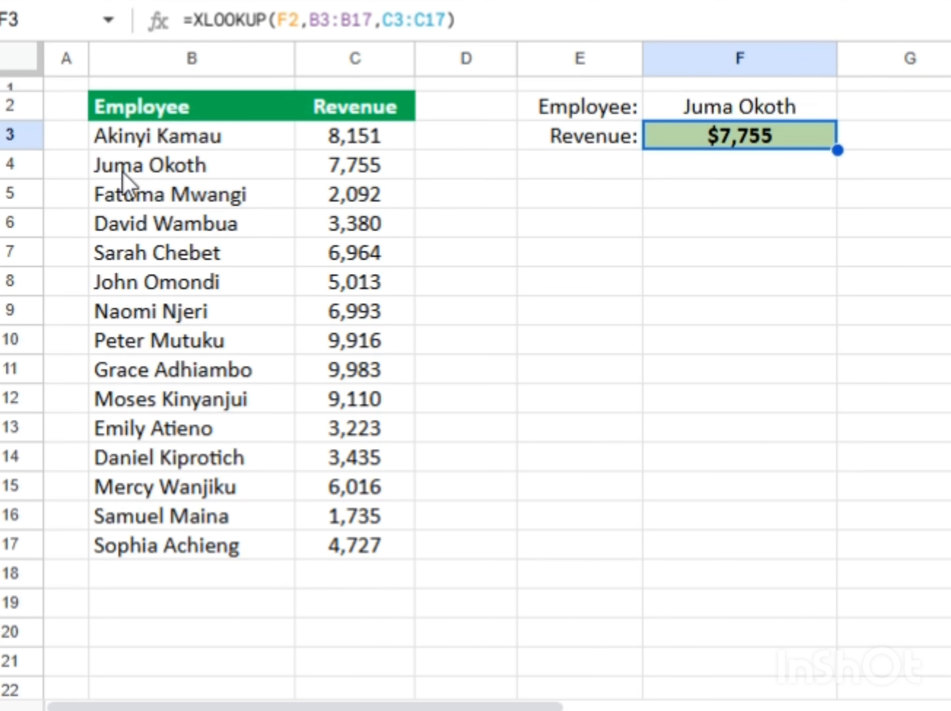
pyautogui.click(369, 160)
pyautogui.click(723, 142)
# Replace the content of F2 with the reference =B9 and check the returned revenue against C9
pyautogui.doubleClick(733, 105)
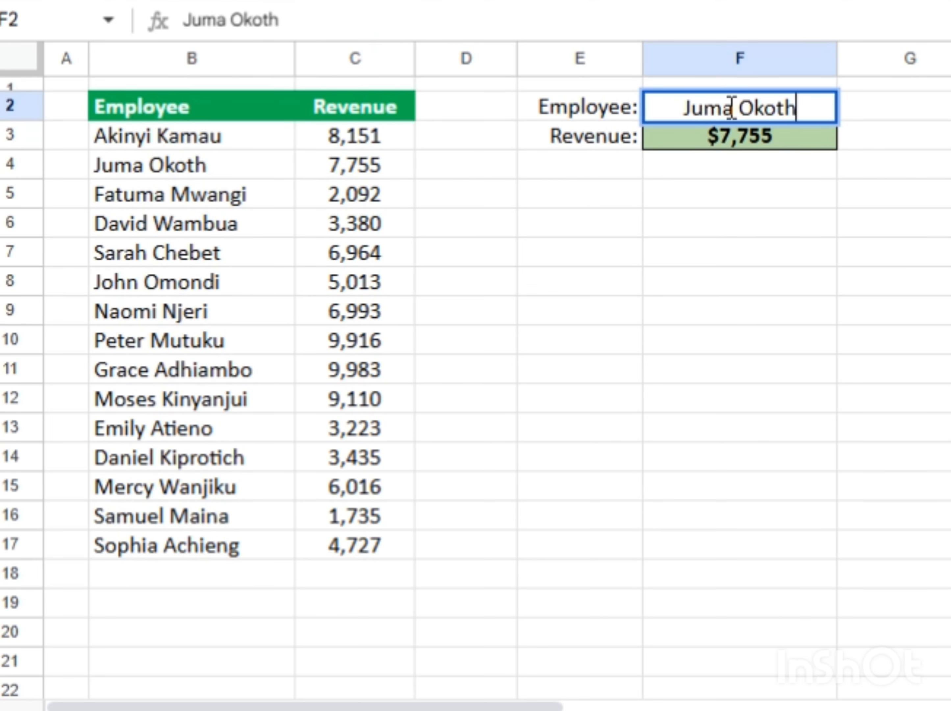
pyautogui.press('BackSpace')
pyautogui.press('BackSpace')
pyautogui.press('BackSpace')
pyautogui.press('BackSpace')
pyautogui.press('BackSpace')
pyautogui.press('BackSpace')
pyautogui.press('BackSpace')
pyautogui.press('BackSpace')
pyautogui.press('BackSpace')
pyautogui.press('BackSpace')
pyautogui.write('=')
pyautogui.click(147, 314)
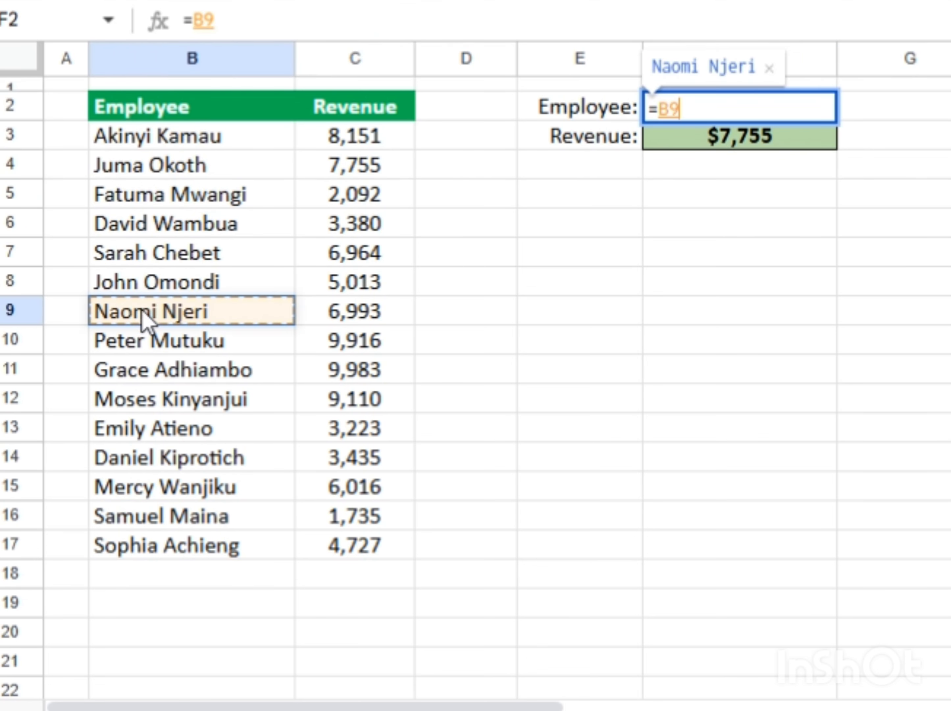
pyautogui.press('Return')
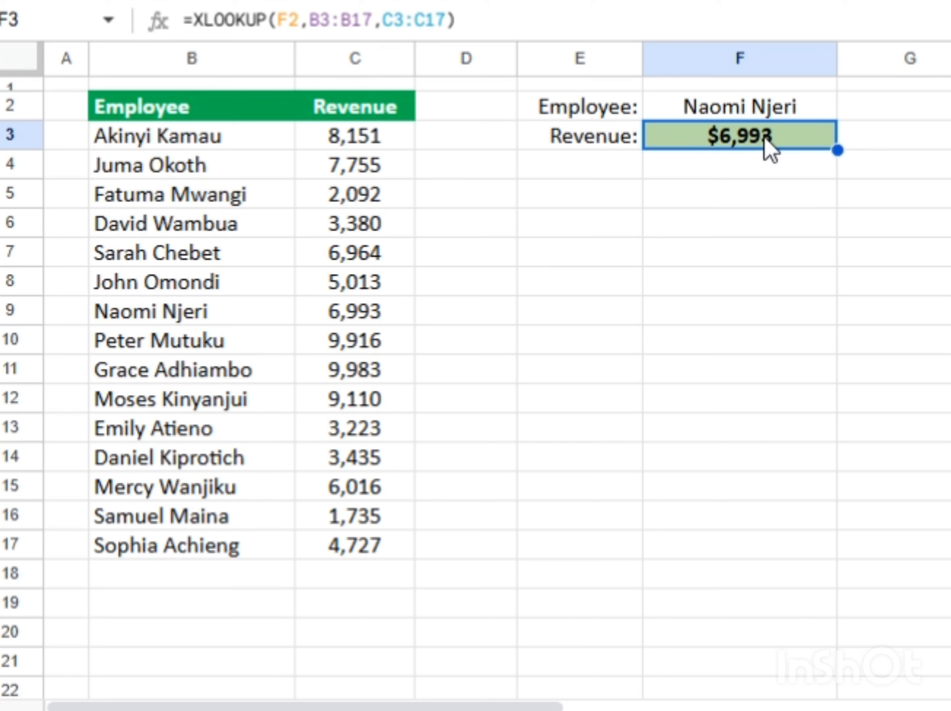
pyautogui.click(151, 310)
pyautogui.click(363, 320)
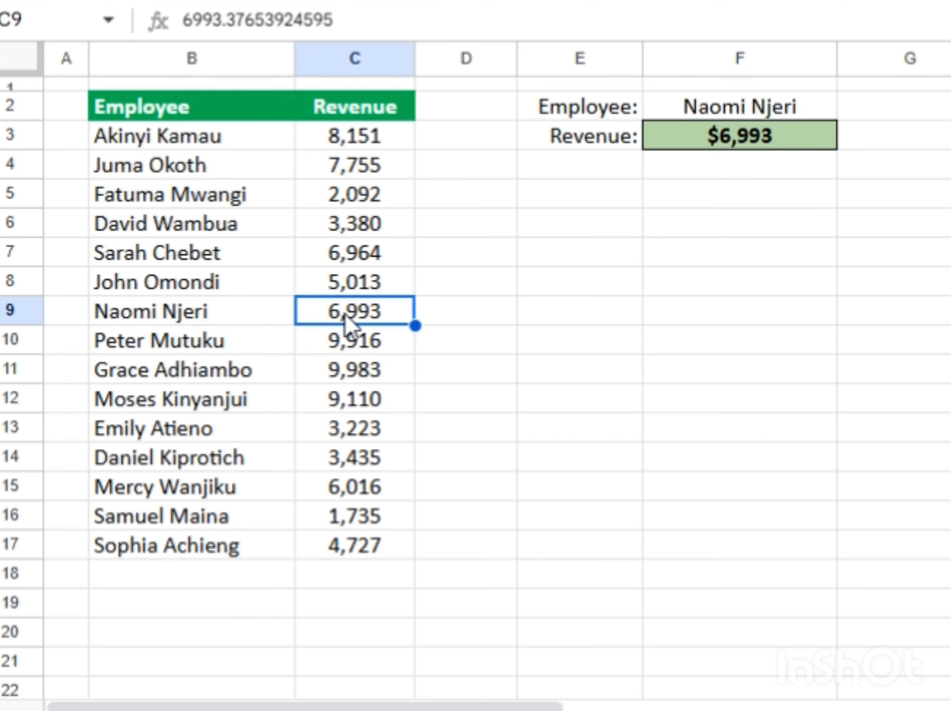
# Clear F2, enter the reference =B14 in it and check the returned revenue against C14
pyautogui.click(753, 113)
pyautogui.press('Delete')
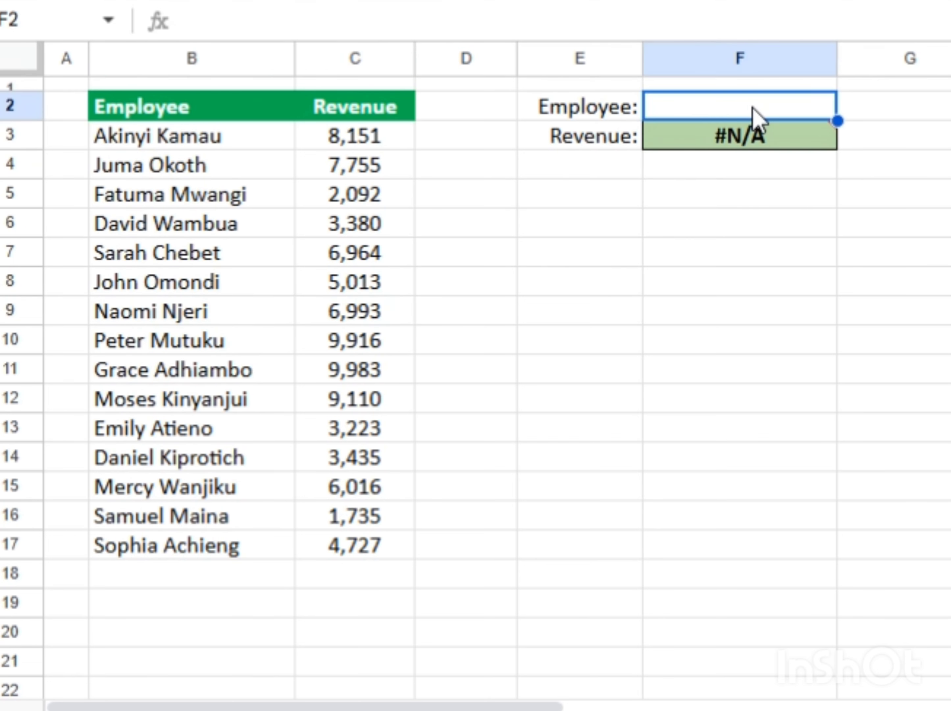
pyautogui.write('=')
pyautogui.click(134, 459)
pyautogui.press('Return')
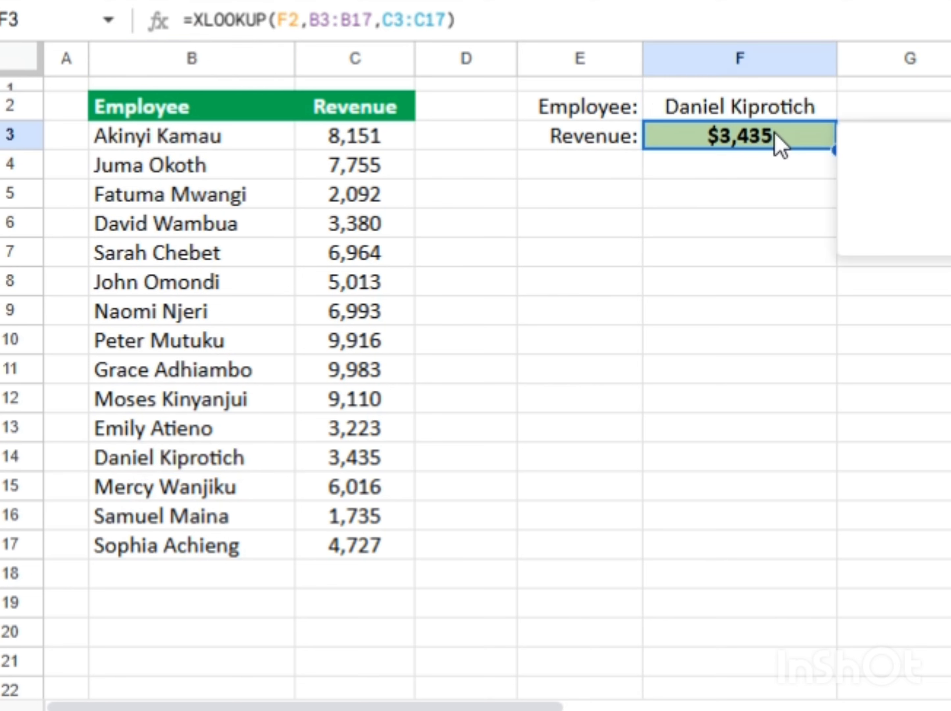
pyautogui.click(348, 448)
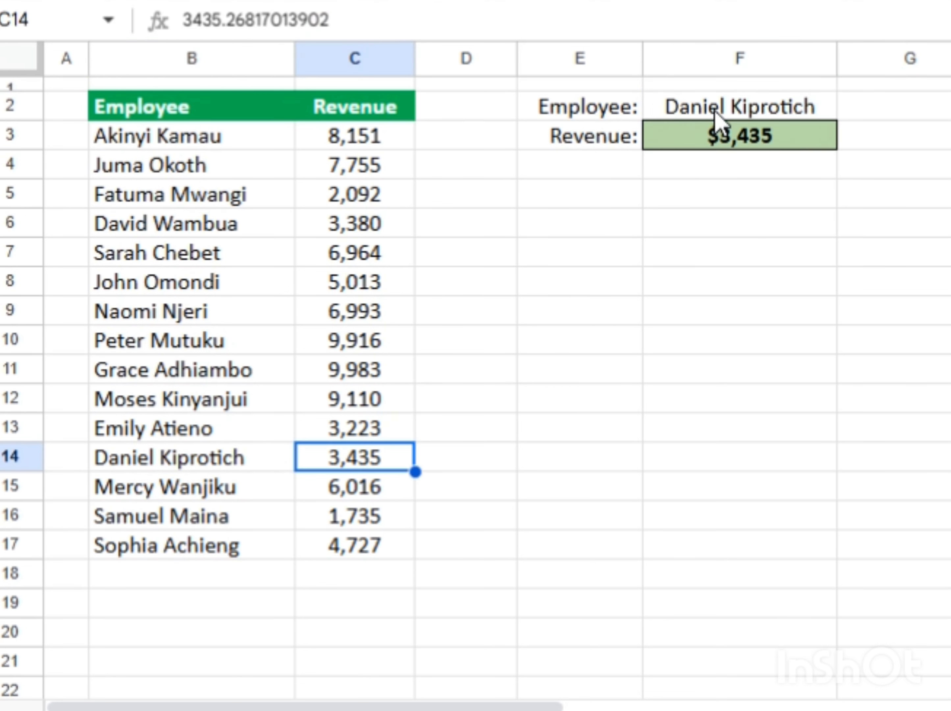
# Enter the employee name from B7 in F2 and compare the returned revenue with C7
pyautogui.click(706, 103)
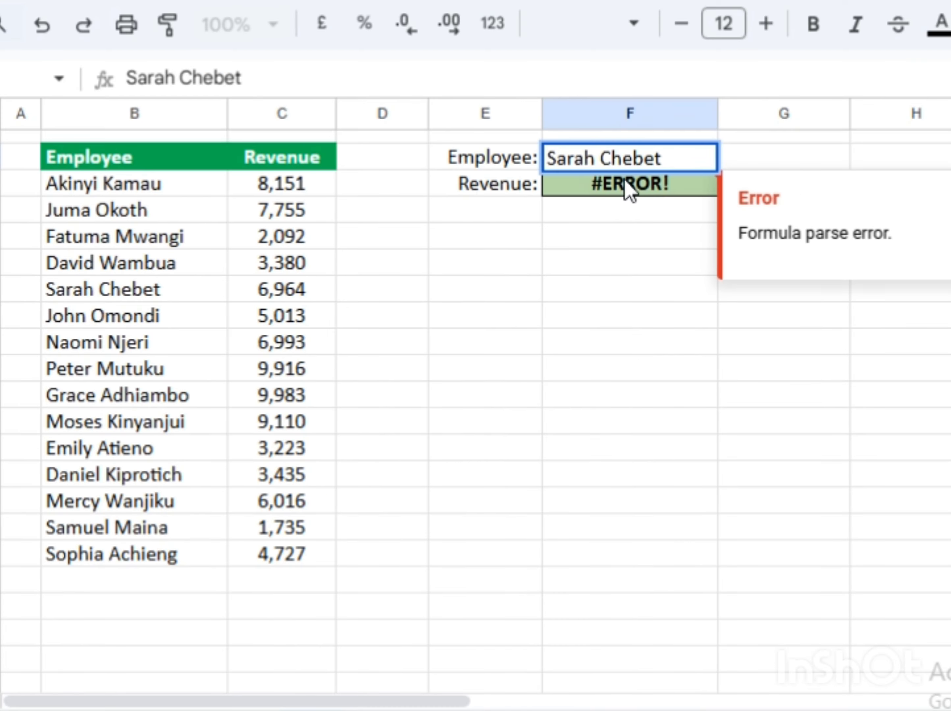
pyautogui.click(739, 136)
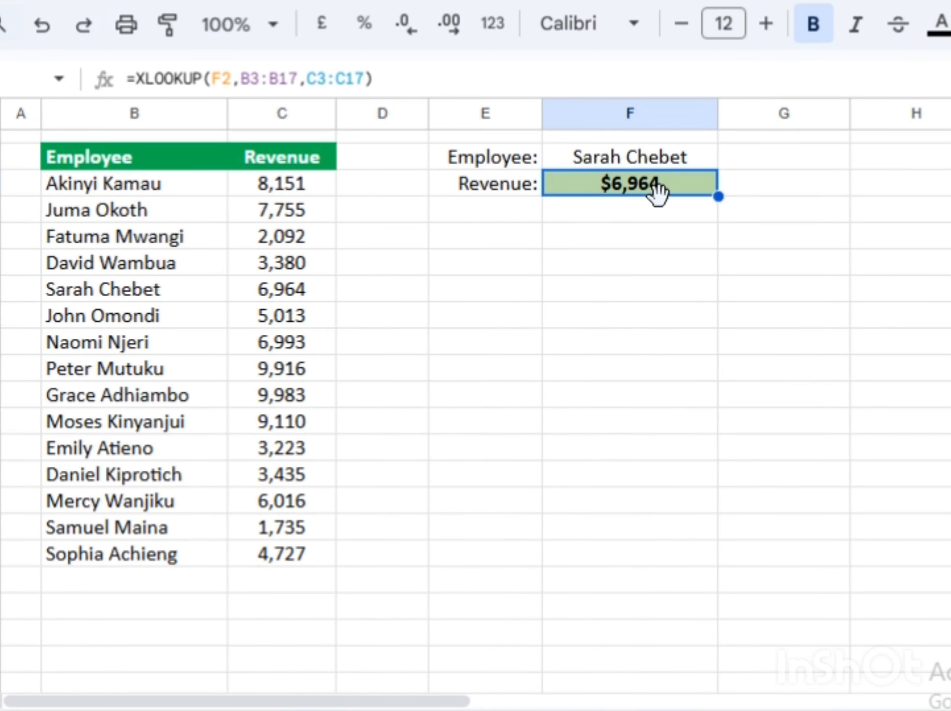
pyautogui.click(270, 286)
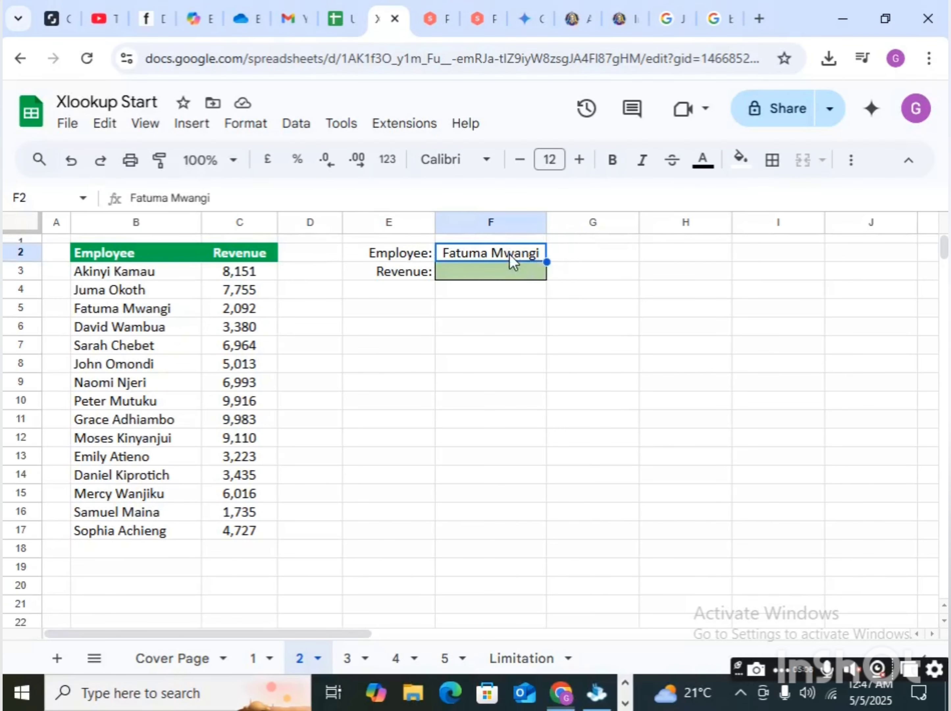
pyautogui.doubleClick(509, 254)
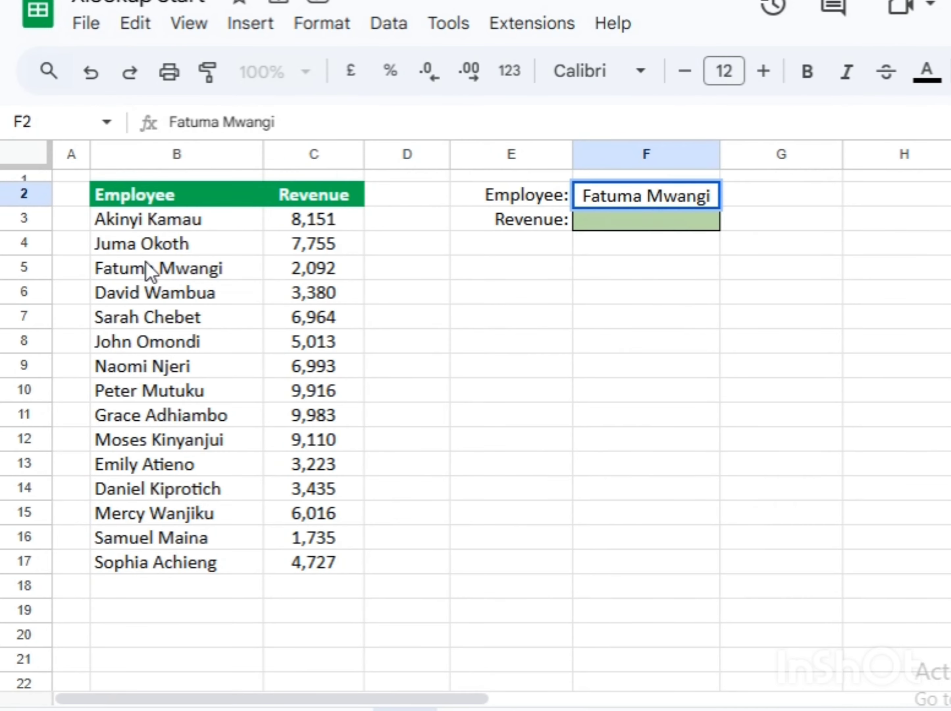
pyautogui.click(113, 305)
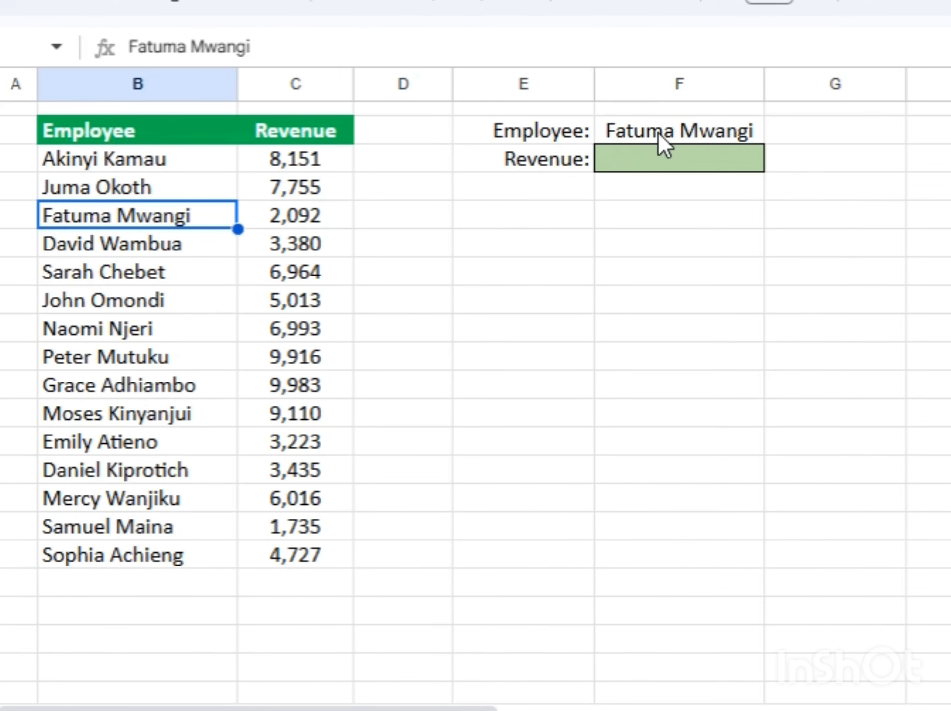
pyautogui.doubleClick(678, 133)
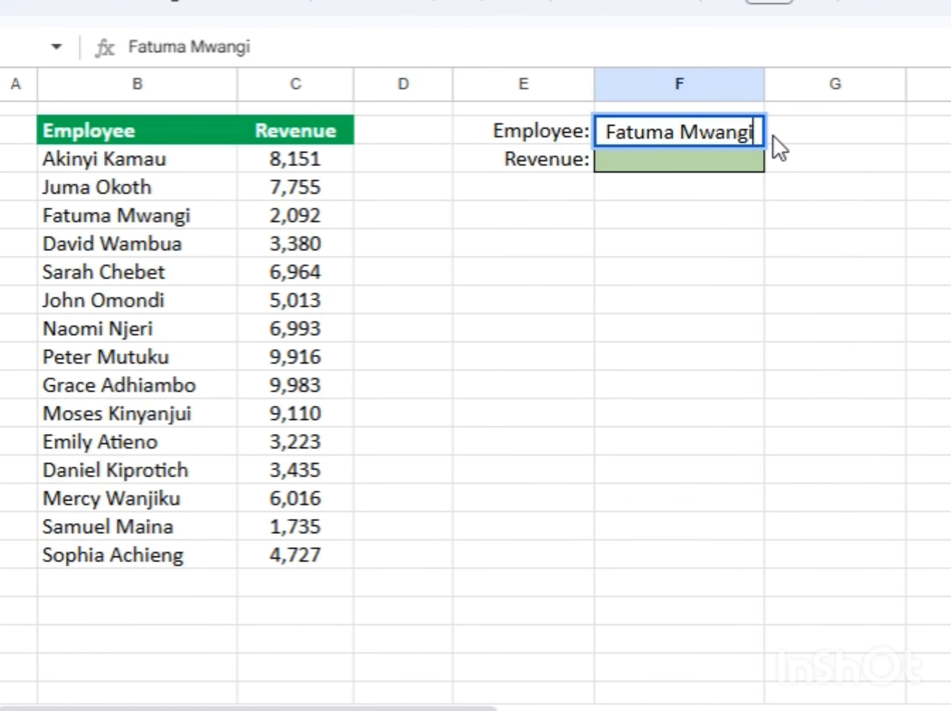
pyautogui.press('BackSpace')
pyautogui.press('BackSpace')
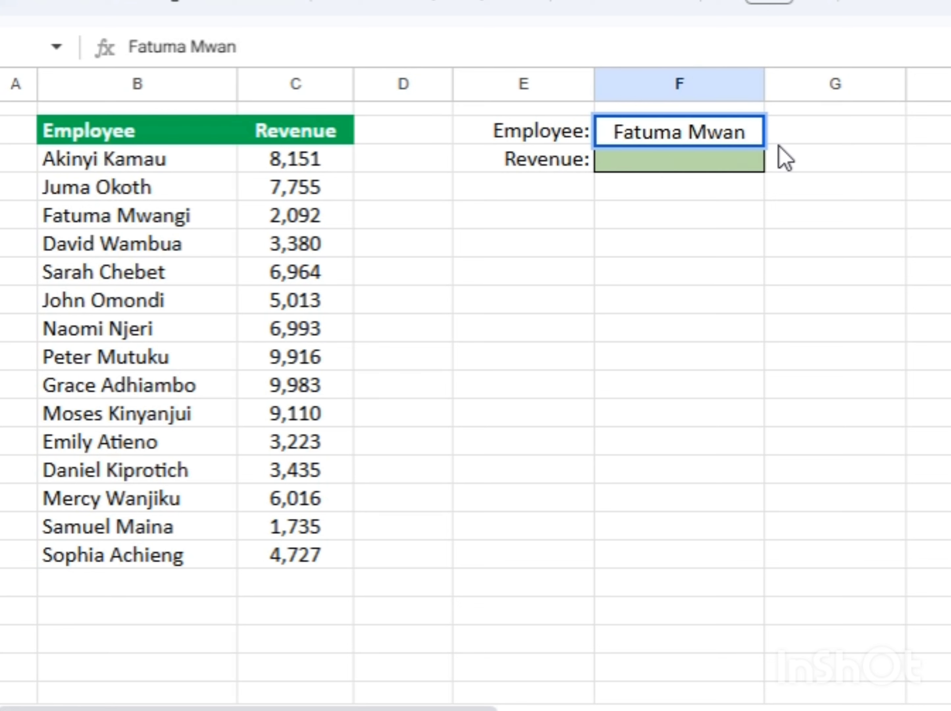
pyautogui.write('GI')
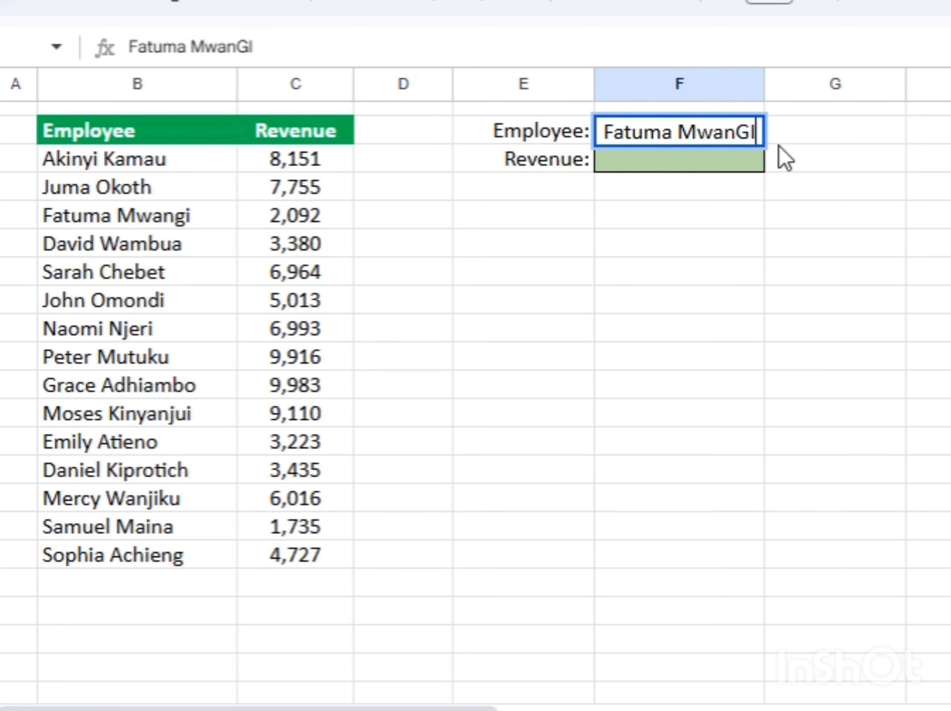
pyautogui.press('BackSpace')
pyautogui.press('BackSpace')
pyautogui.press('BackSpace')
pyautogui.press('BackSpace')
pyautogui.press('BackSpace')
pyautogui.press('BackSpace')
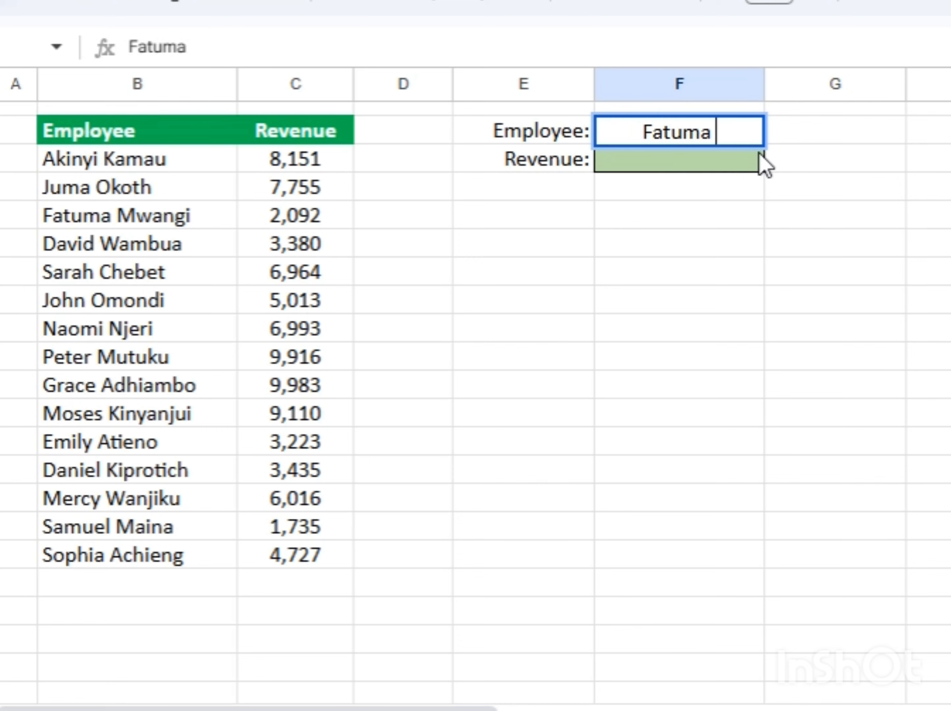
pyautogui.press('Return')
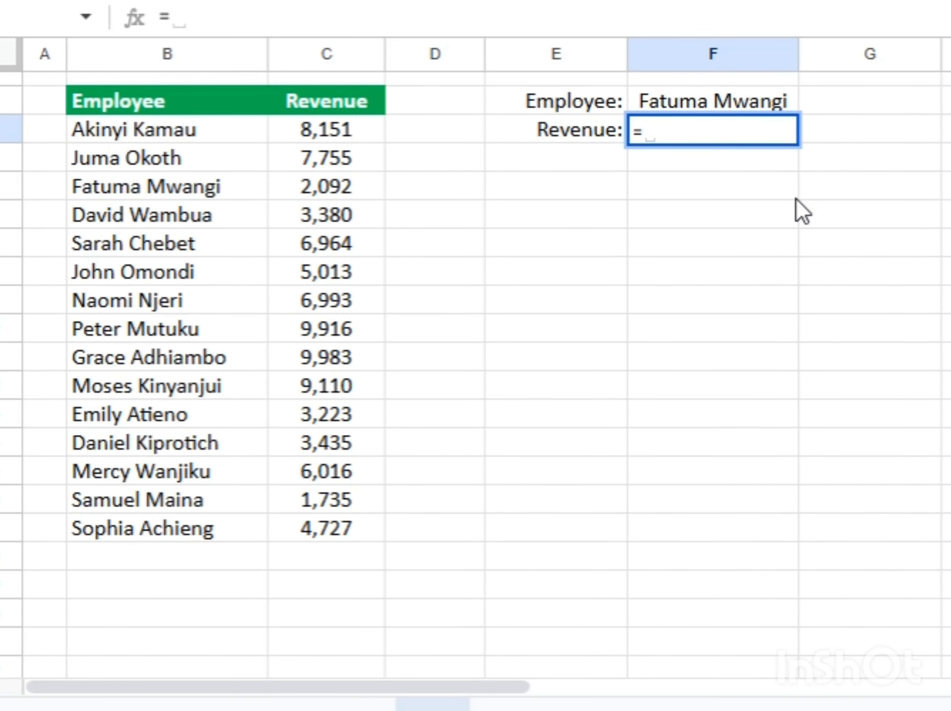
# Start an XLOOKUP formula in F3 with F2&"*" as the search key
pyautogui.write('xl')
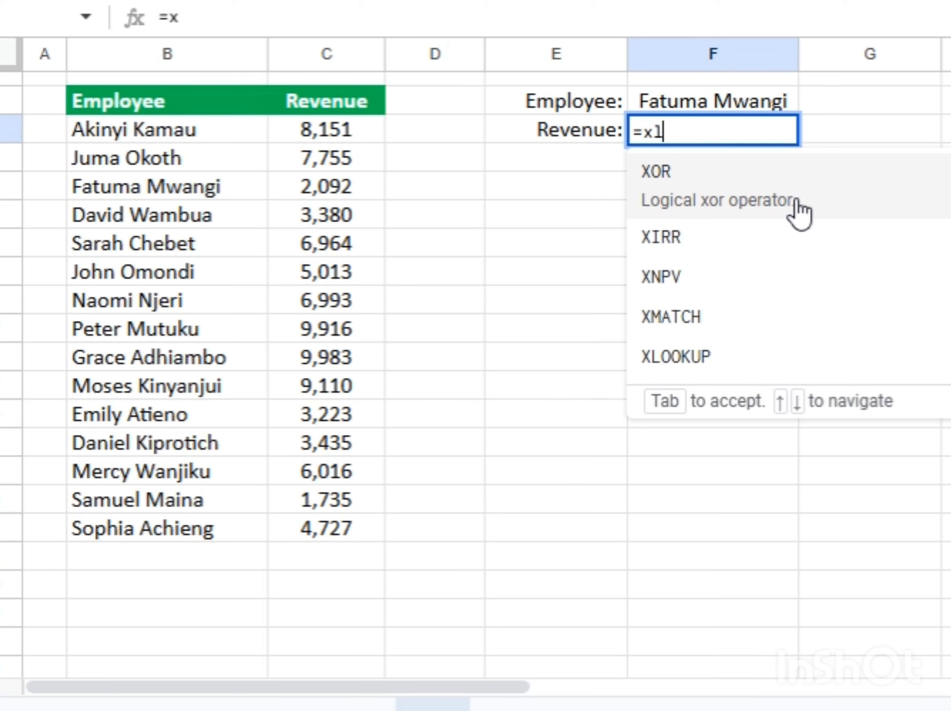
pyautogui.press('Tab')
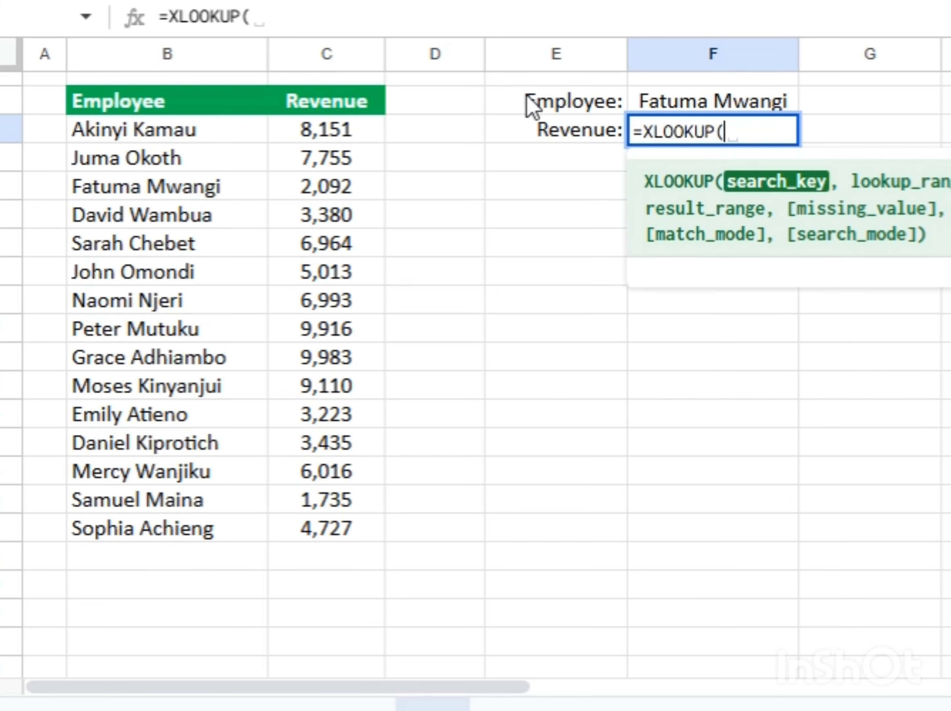
pyautogui.click(717, 108)
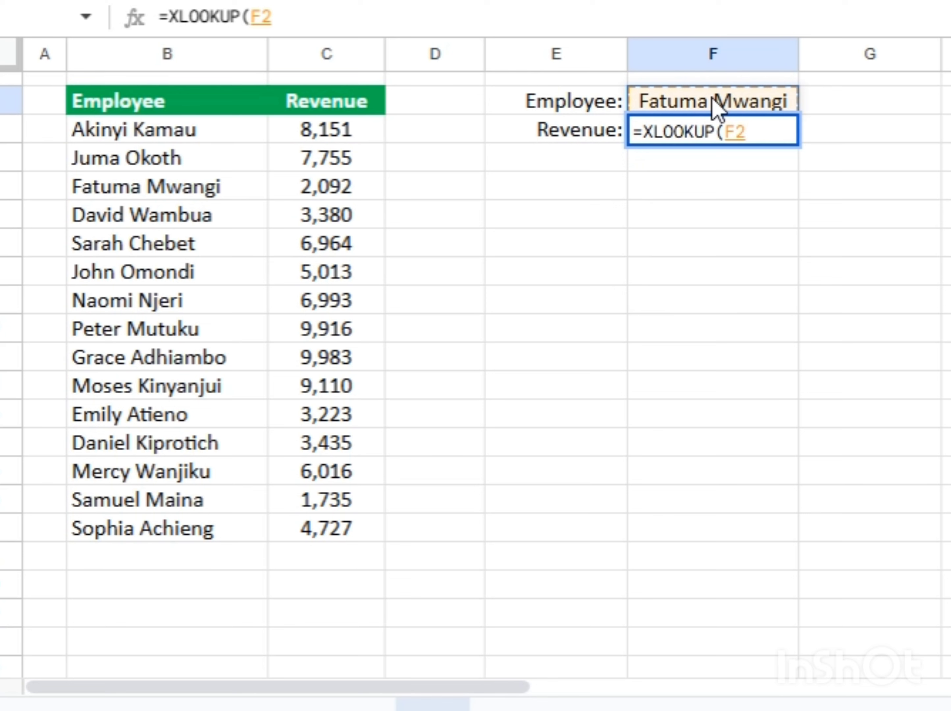
pyautogui.write(',')
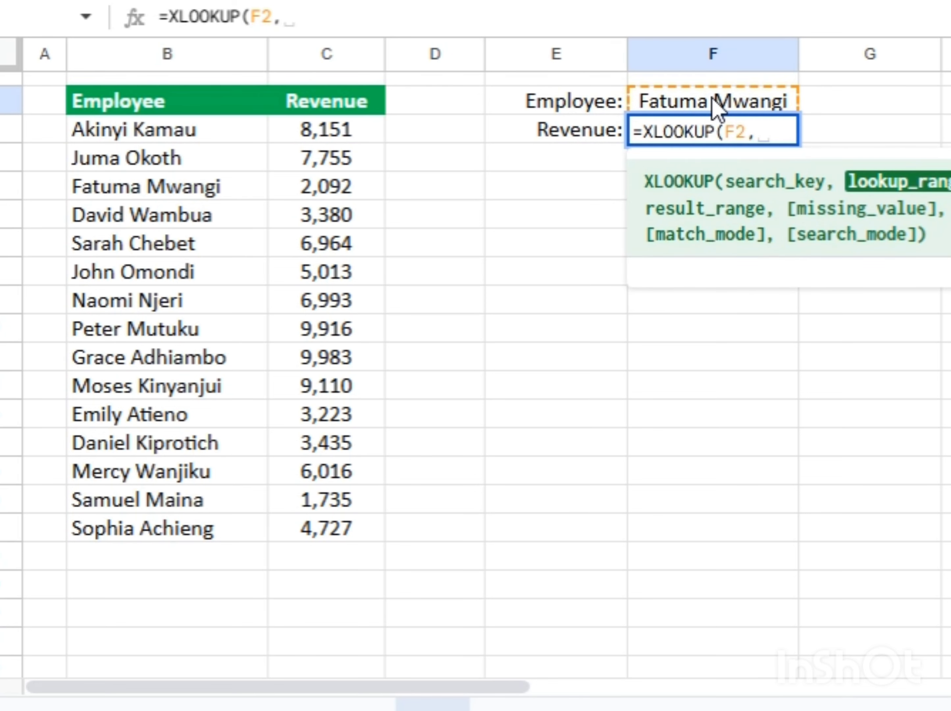
pyautogui.press('BackSpace')
pyautogui.press('BackSpace')
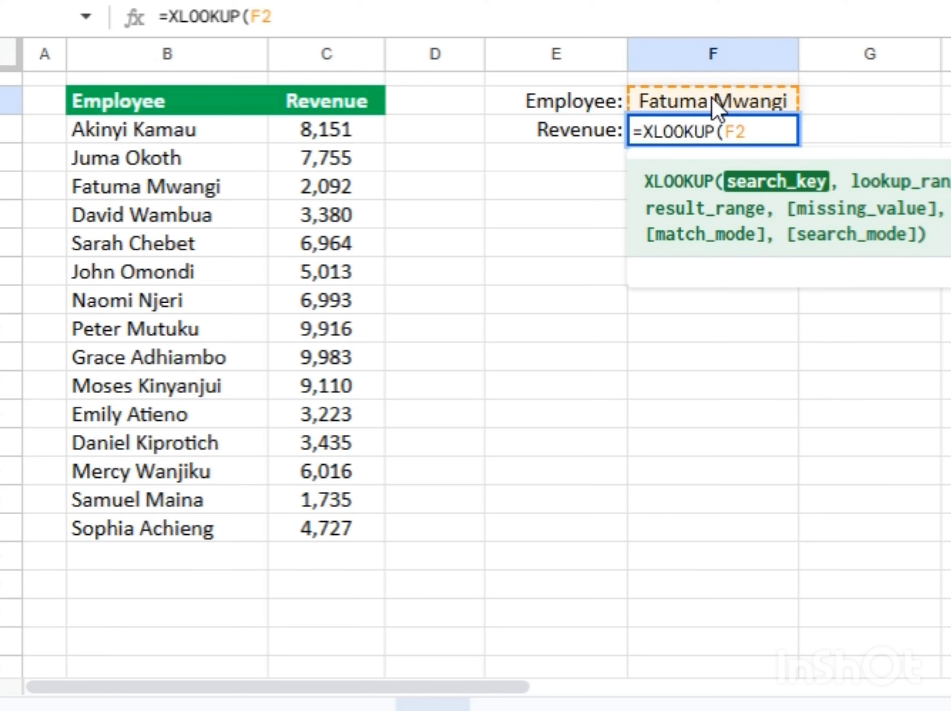
pyautogui.write('&')
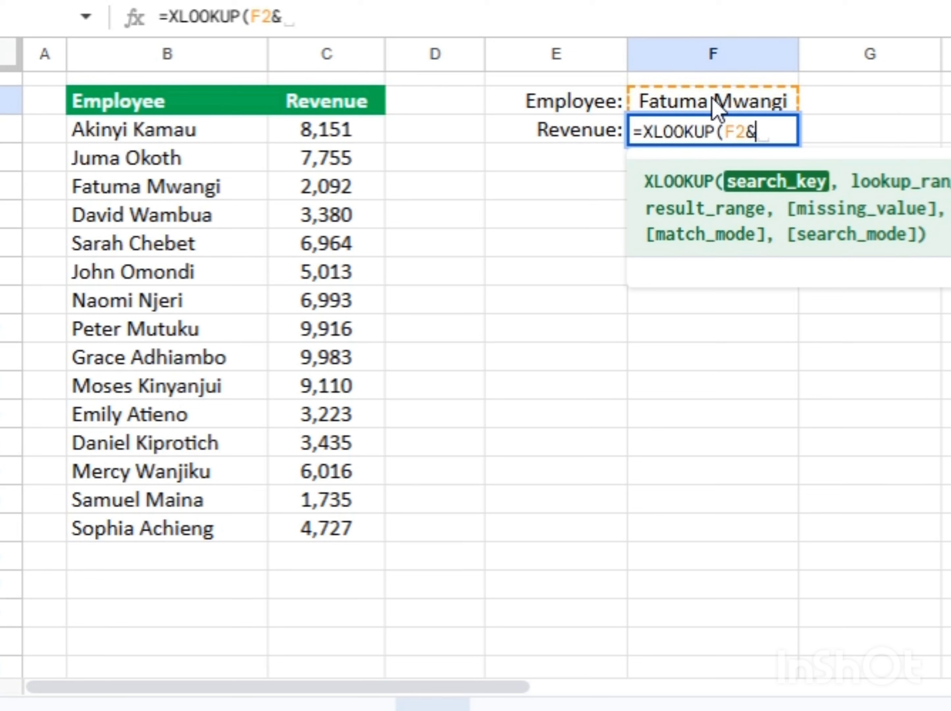
pyautogui.write("' '")
pyautogui.press('BackSpace')
pyautogui.press('BackSpace')
pyautogui.press('BackSpace')
pyautogui.write('"*"')
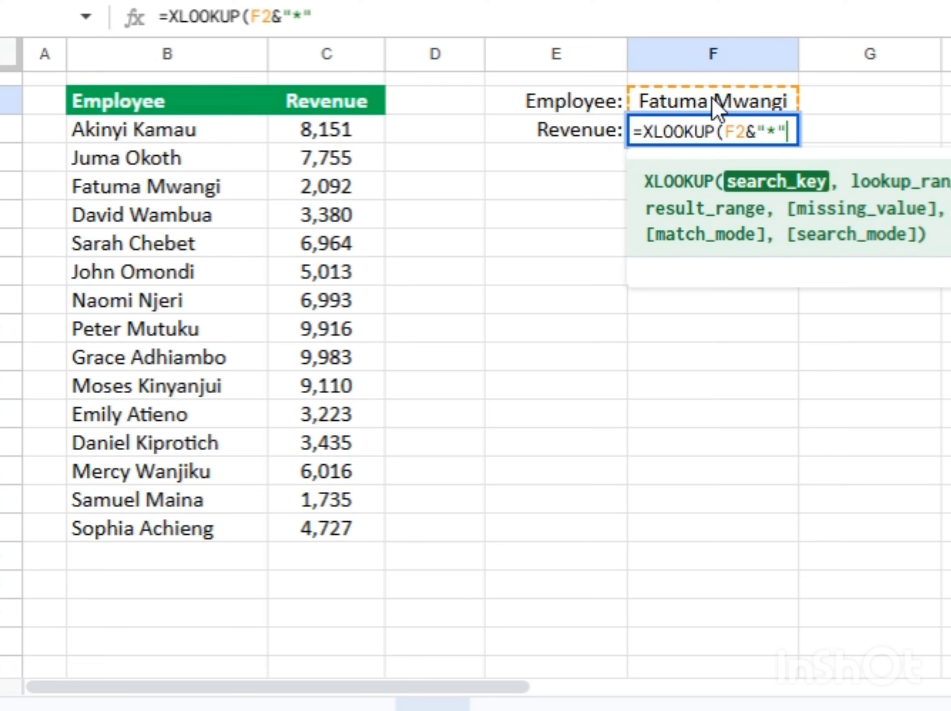
pyautogui.write(',')
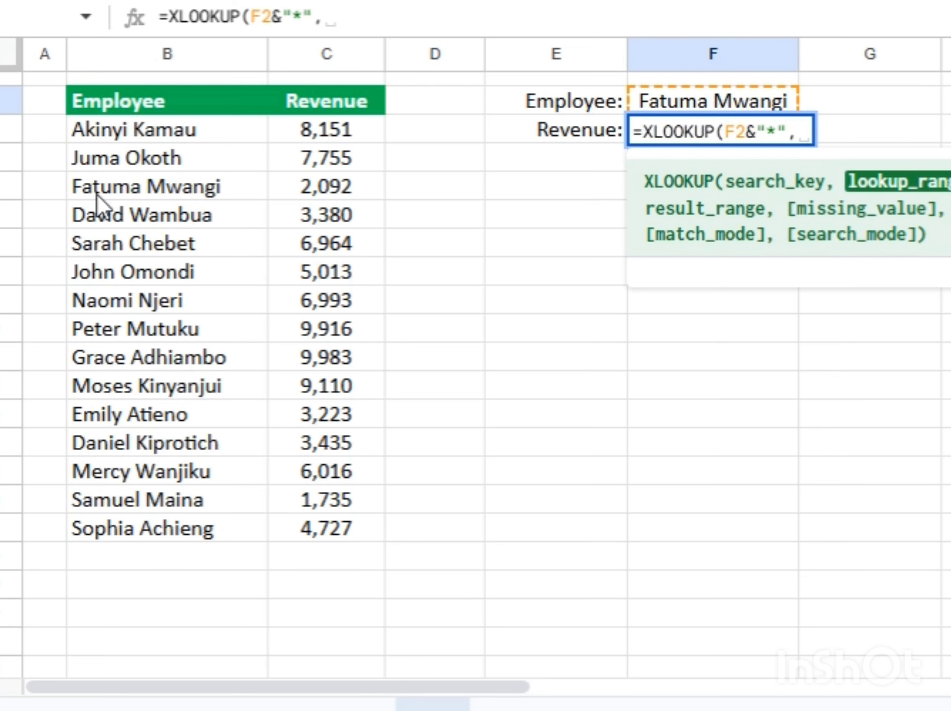
# Add B3:B17 as the lookup range and C3:C17 as the result range of the XLOOKUP formula
pyautogui.click(98, 134)
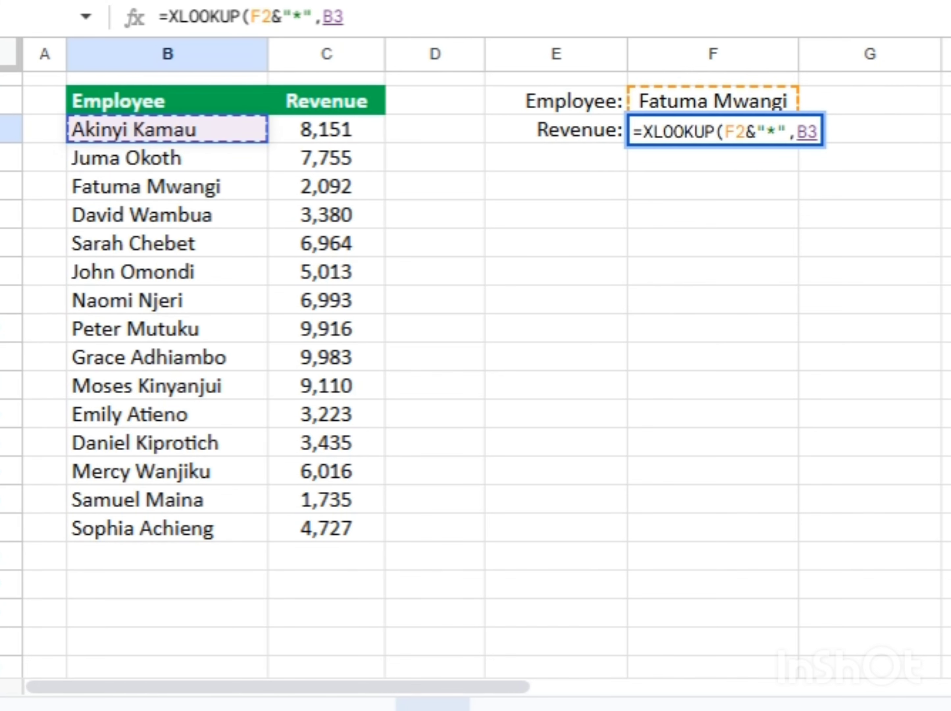
pyautogui.hotkey('ctrl', 'shift', 'Down')
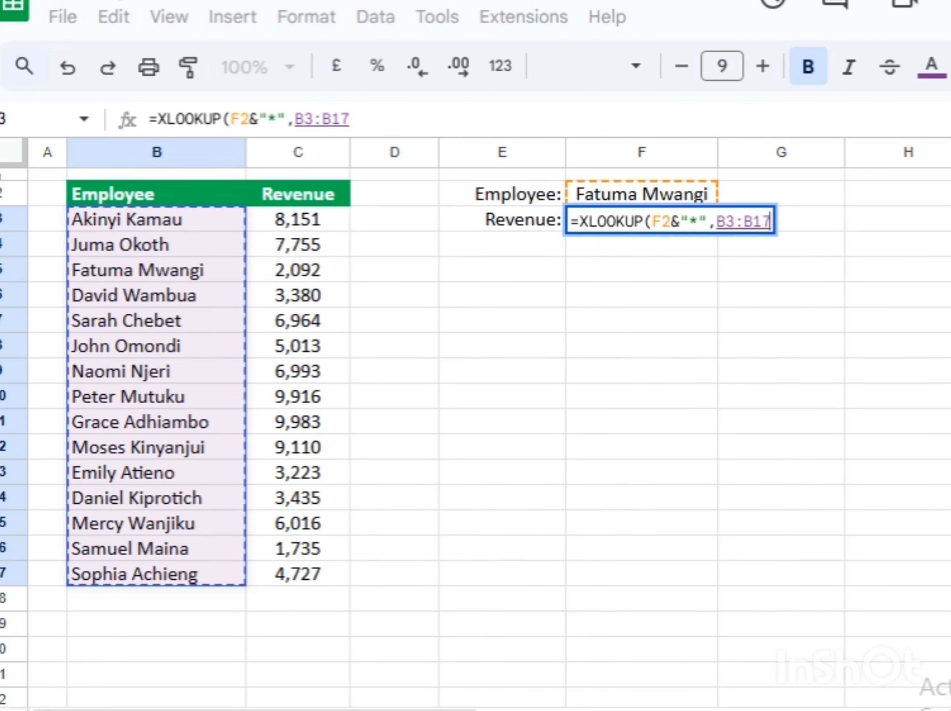
pyautogui.write(',')
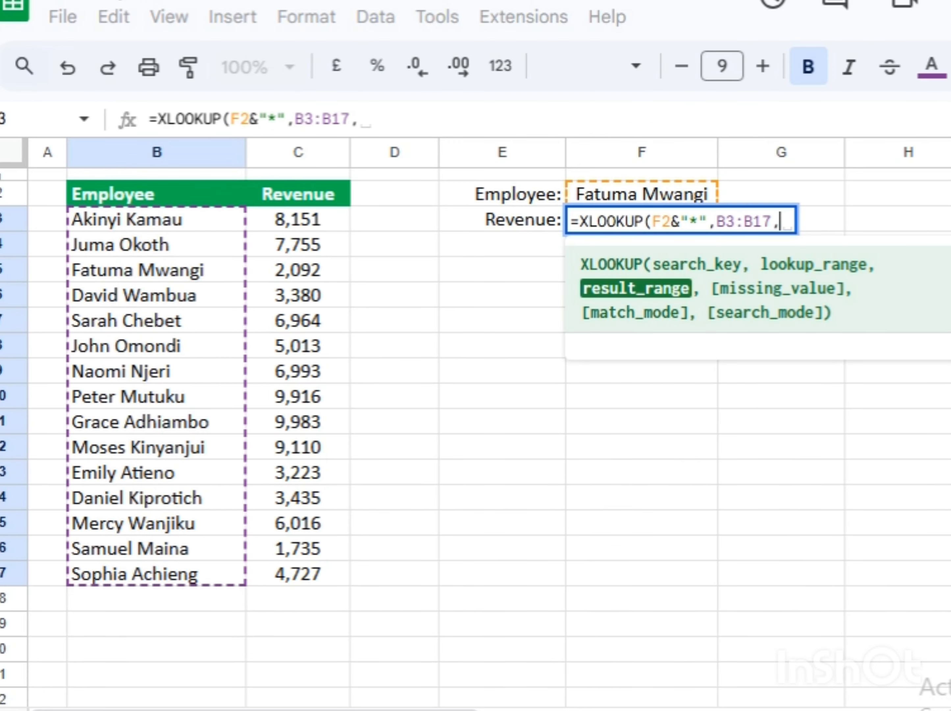
pyautogui.click(308, 223)
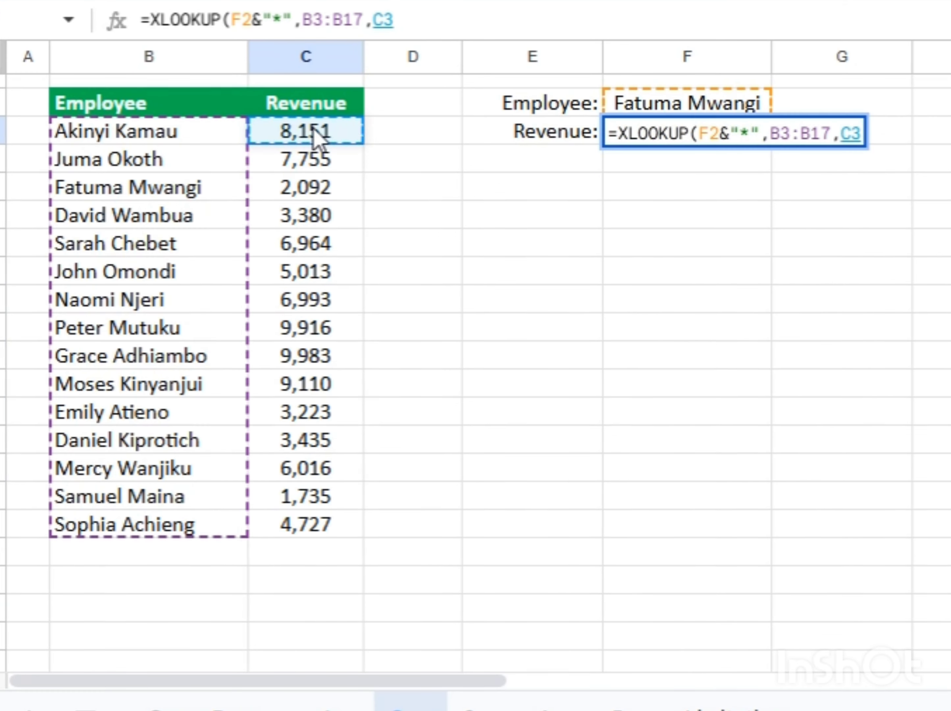
pyautogui.hotkey('ctrl', 'shift', 'Down')
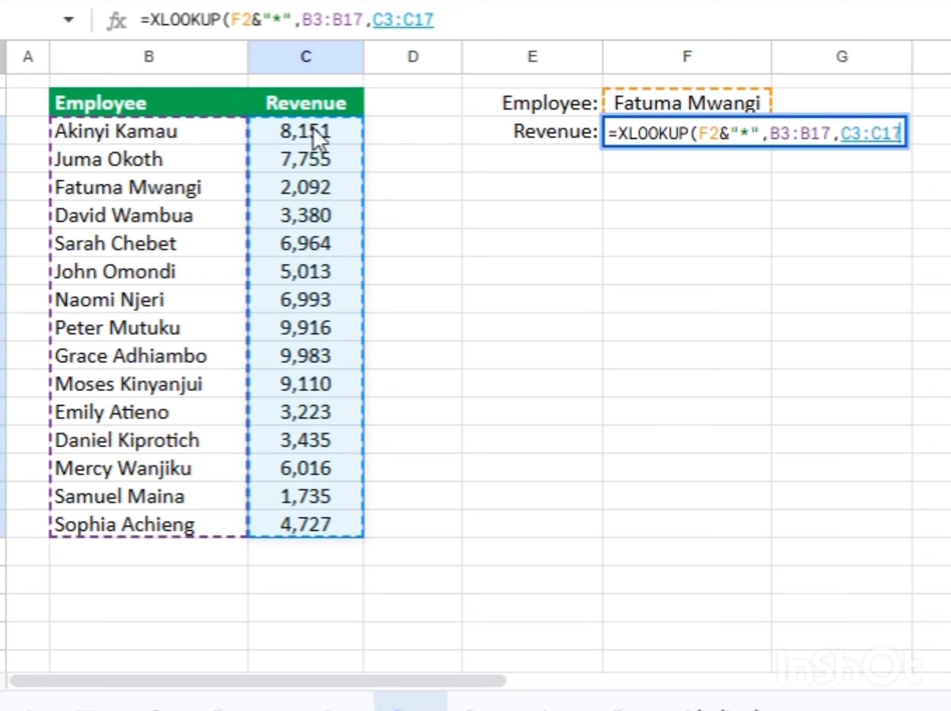
pyautogui.write(',')
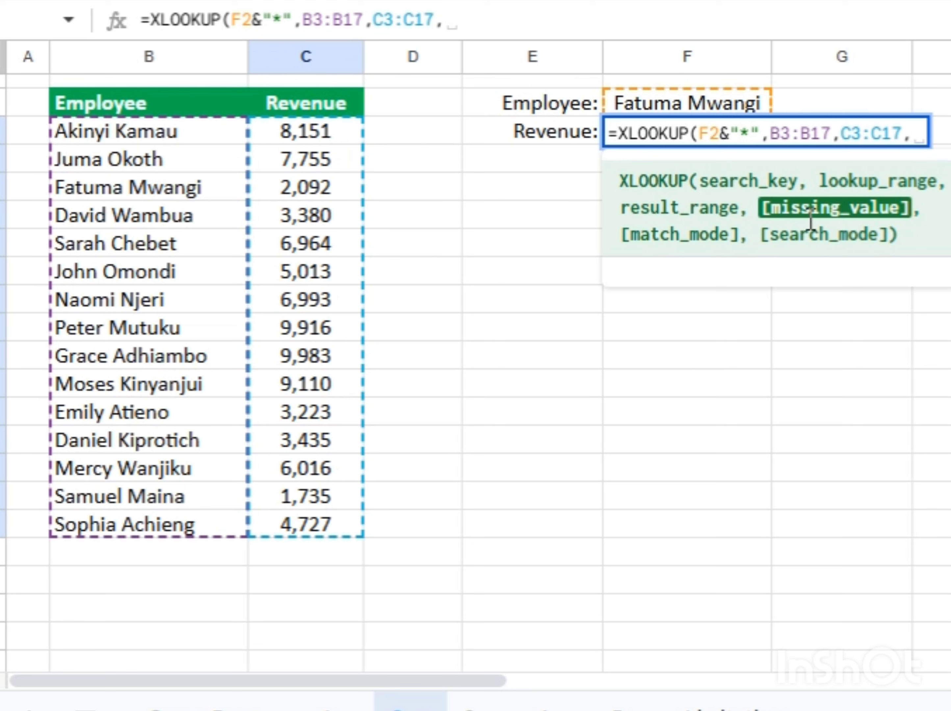
# Complete the formula with the missing value left empty and match mode 2, and compare the returned revenue with C5
pyautogui.write(',')
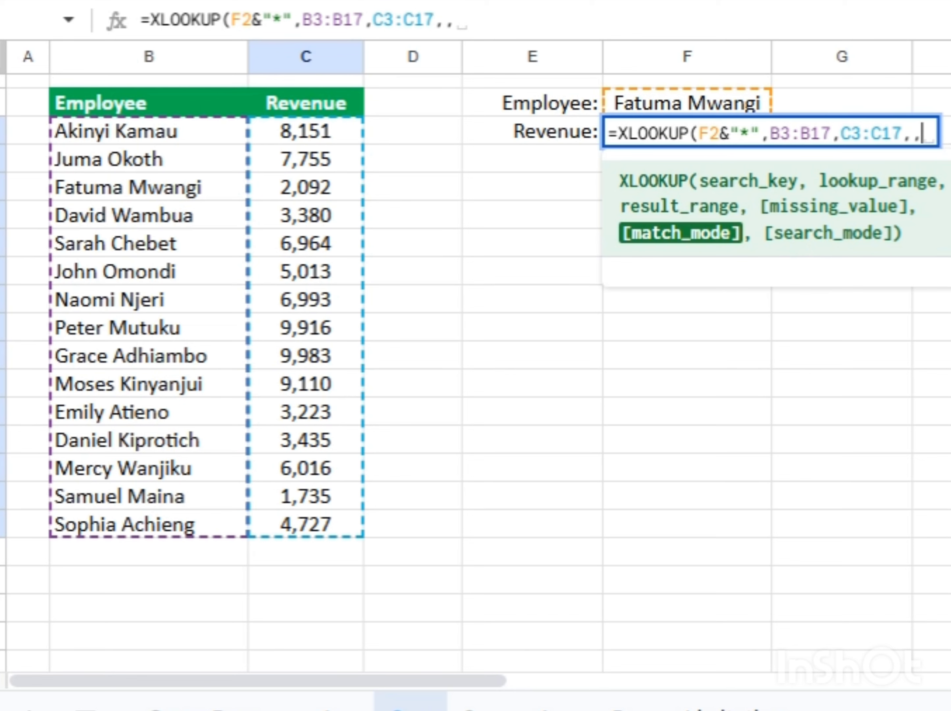
pyautogui.click(949, 181)
pyautogui.scroll(-3, 907, 416)
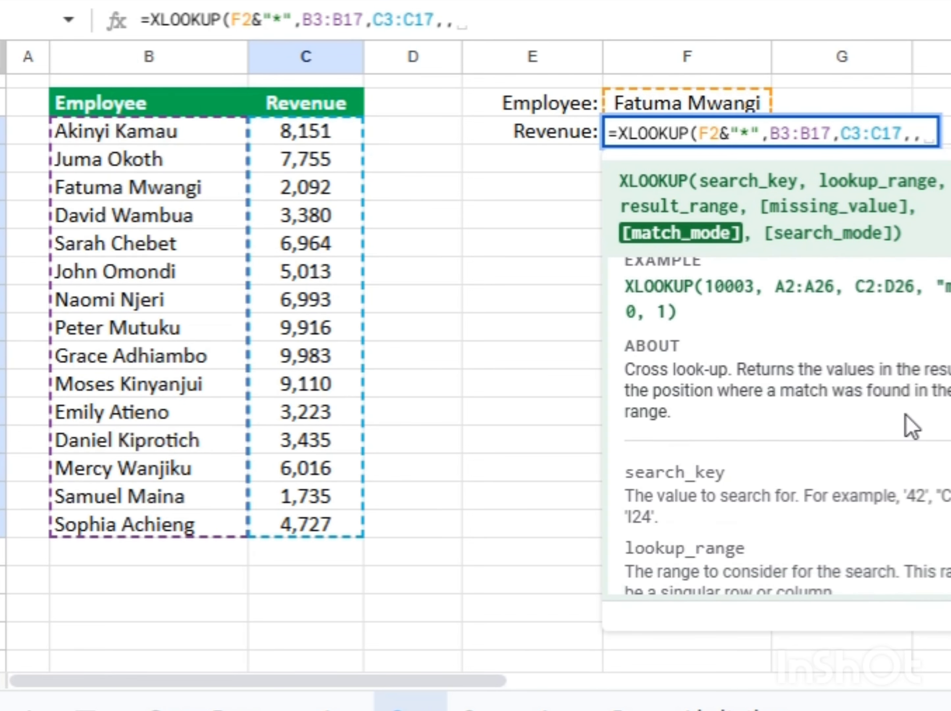
pyautogui.scroll(-5, 907, 424)
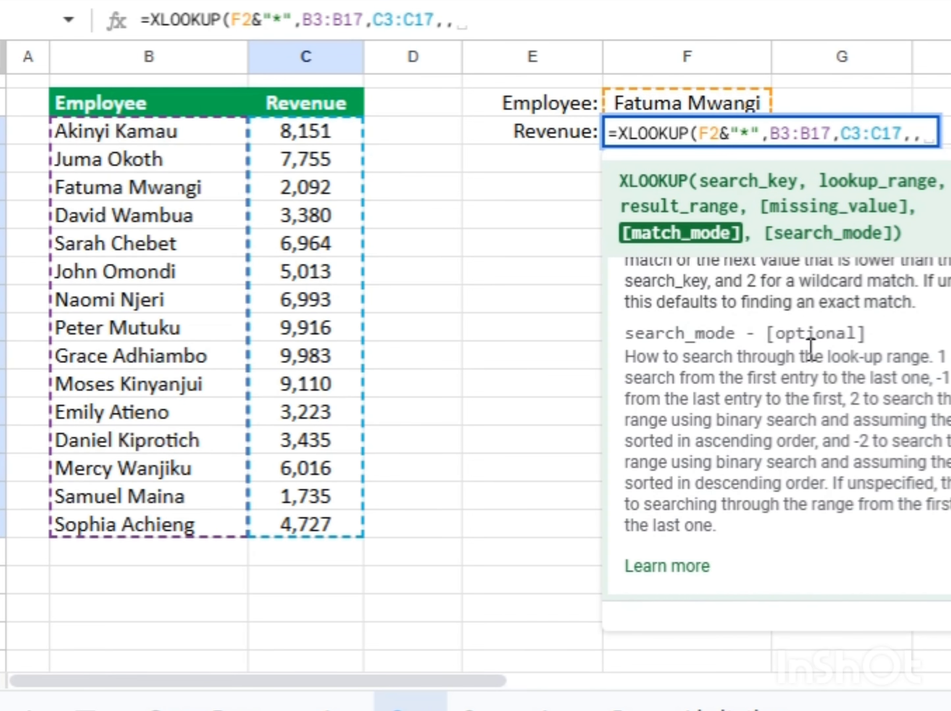
pyautogui.scroll(10, 813, 345)
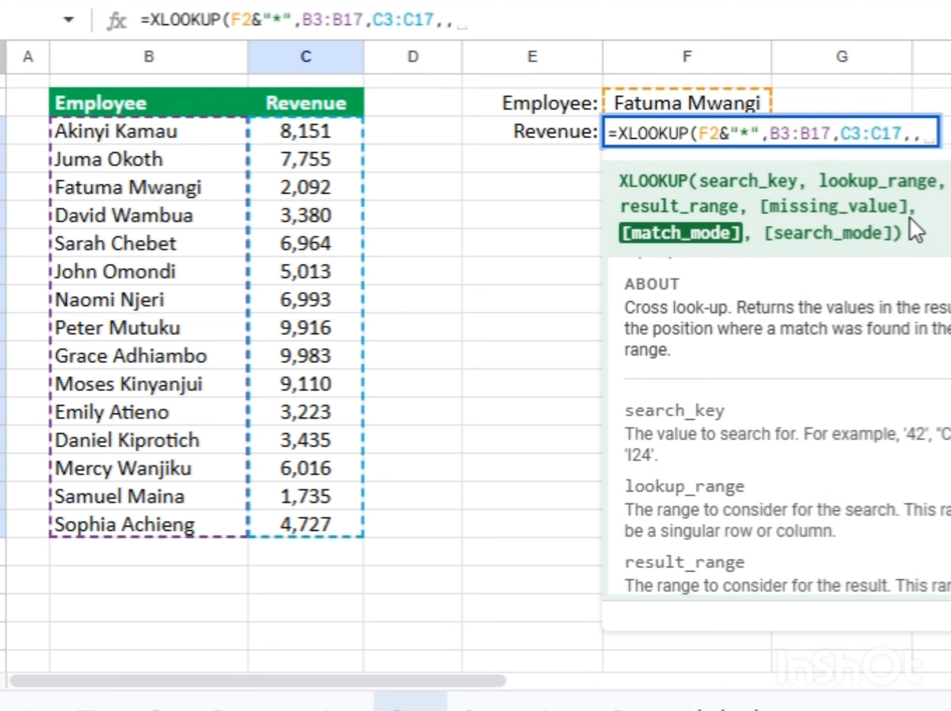
pyautogui.click(923, 134)
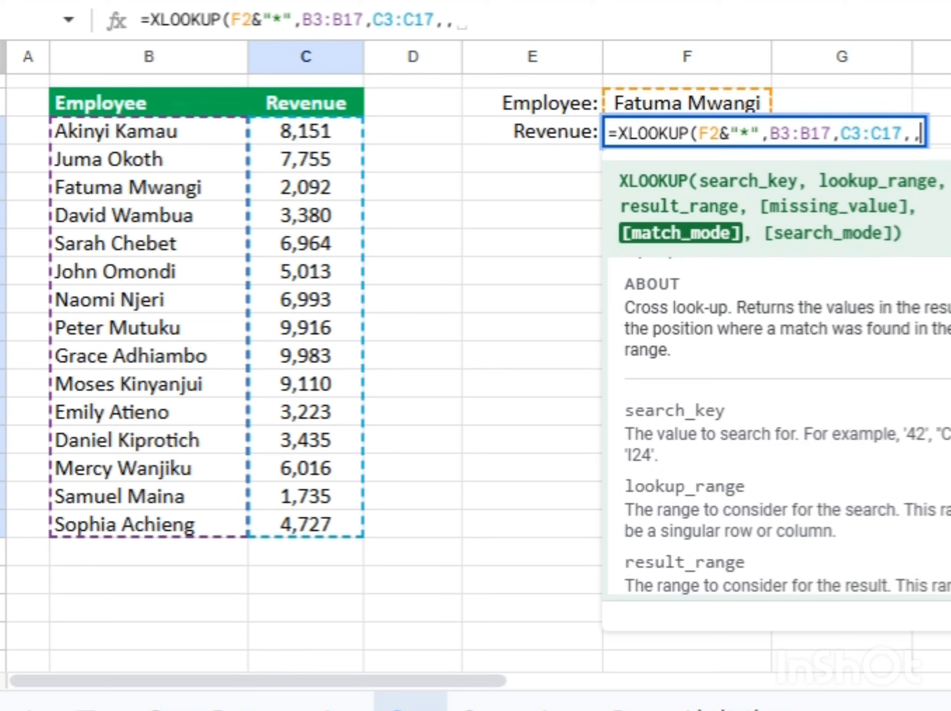
pyautogui.write('2')
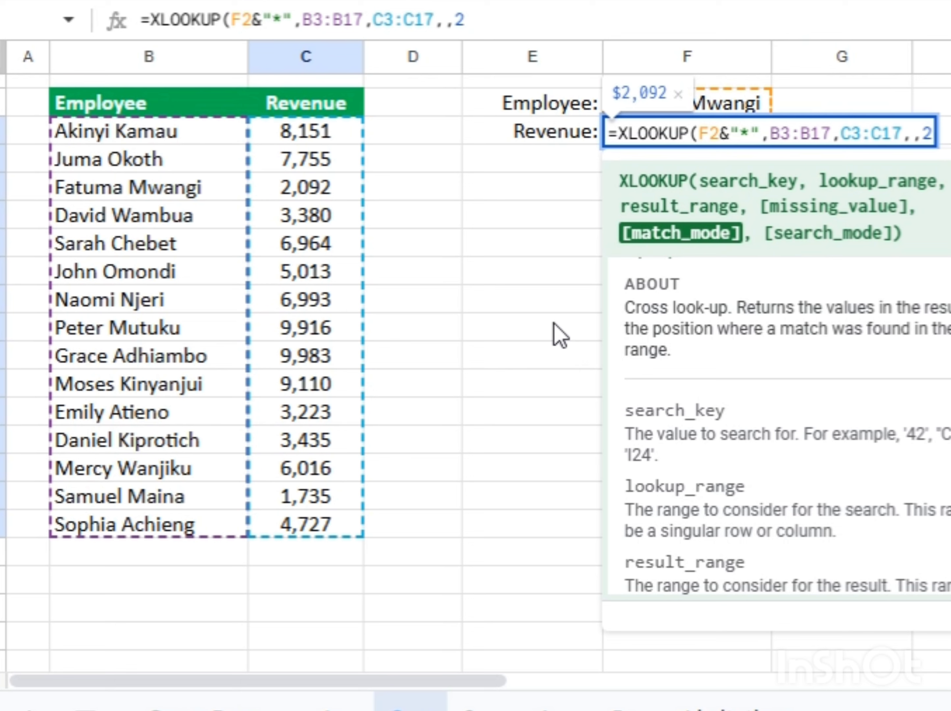
pyautogui.write(')')
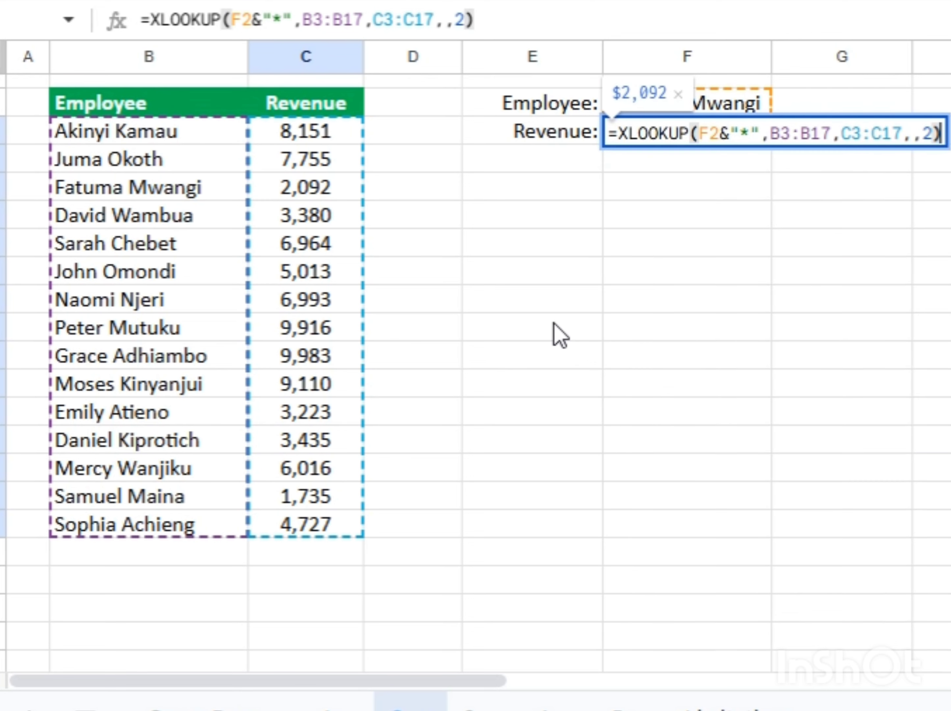
pyautogui.press('Return')
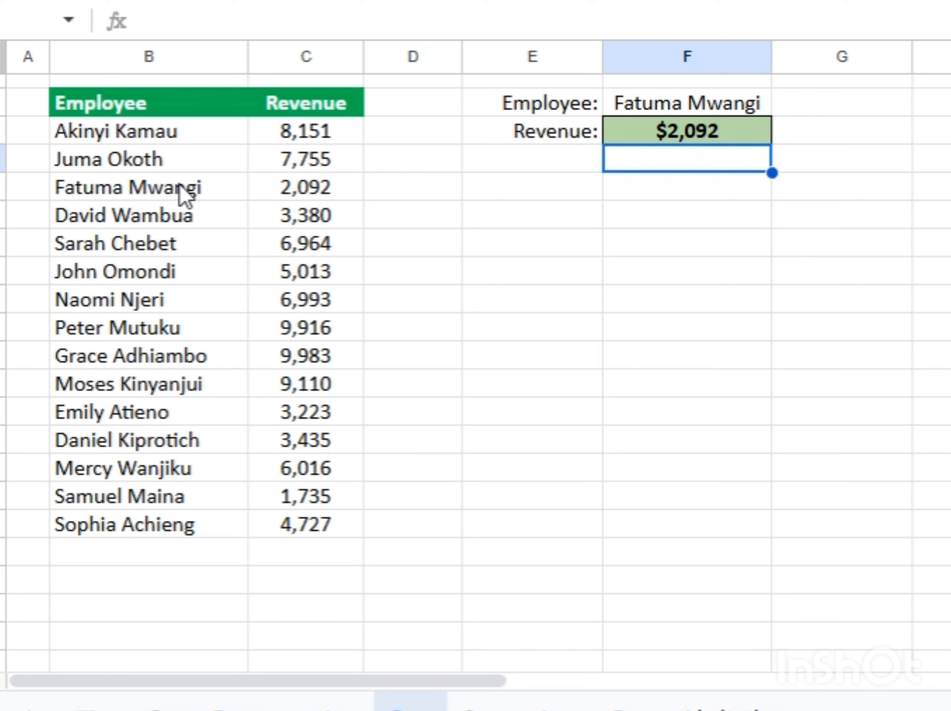
pyautogui.click(171, 194)
pyautogui.click(301, 189)
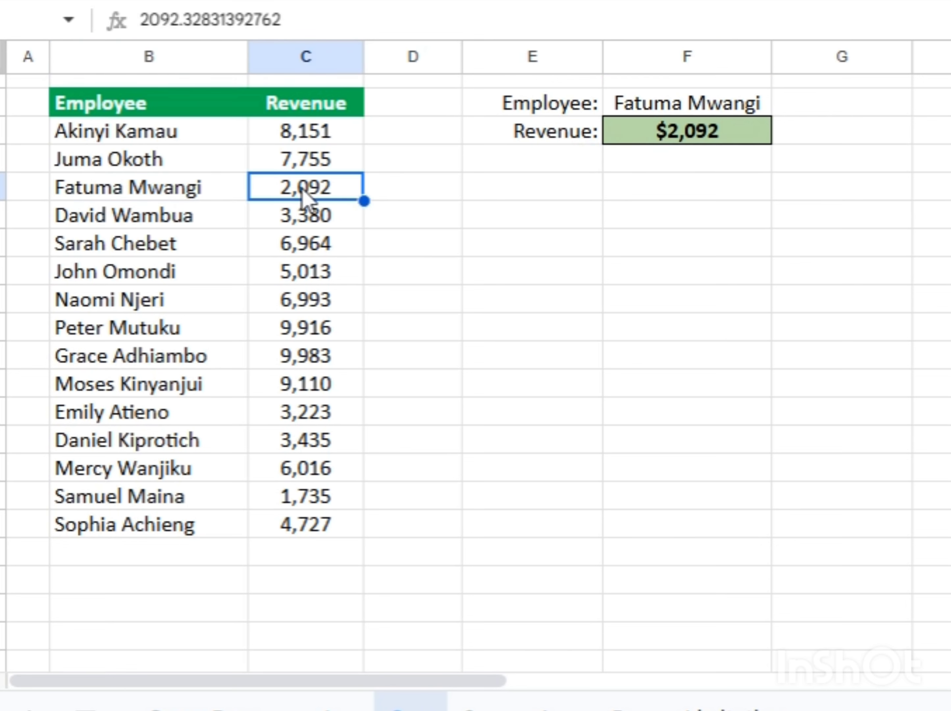
# Shorten the employee name in F2 to the first name only to test the wildcard lookup
pyautogui.click(749, 102)
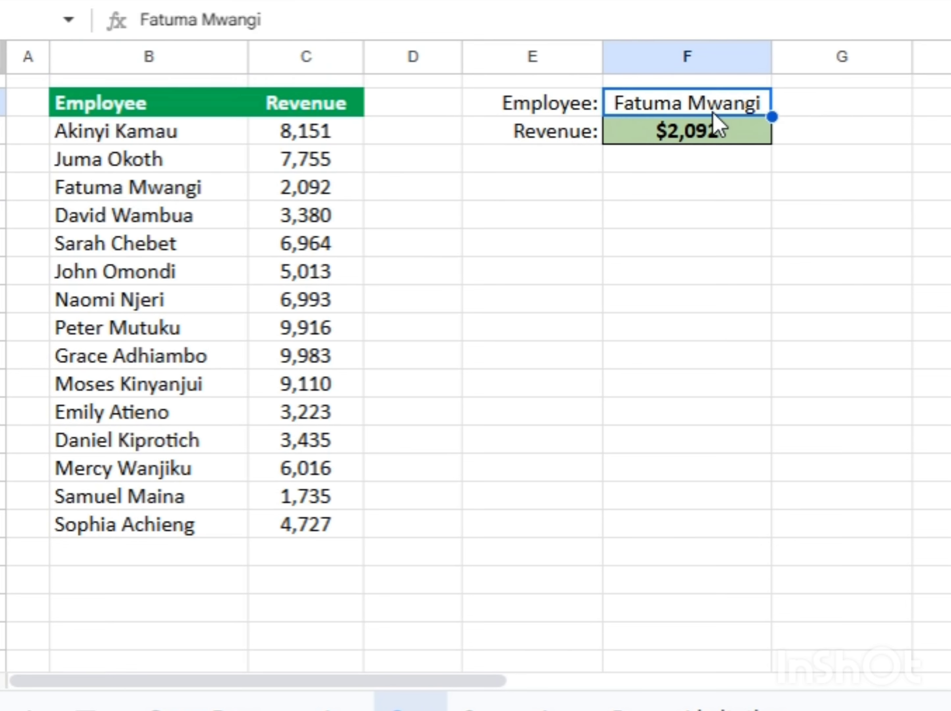
pyautogui.doubleClick(737, 111)
pyautogui.press('BackSpace')
pyautogui.press('BackSpace')
pyautogui.press('BackSpace')
pyautogui.press('BackSpace')
pyautogui.press('BackSpace')
pyautogui.press('BackSpace')
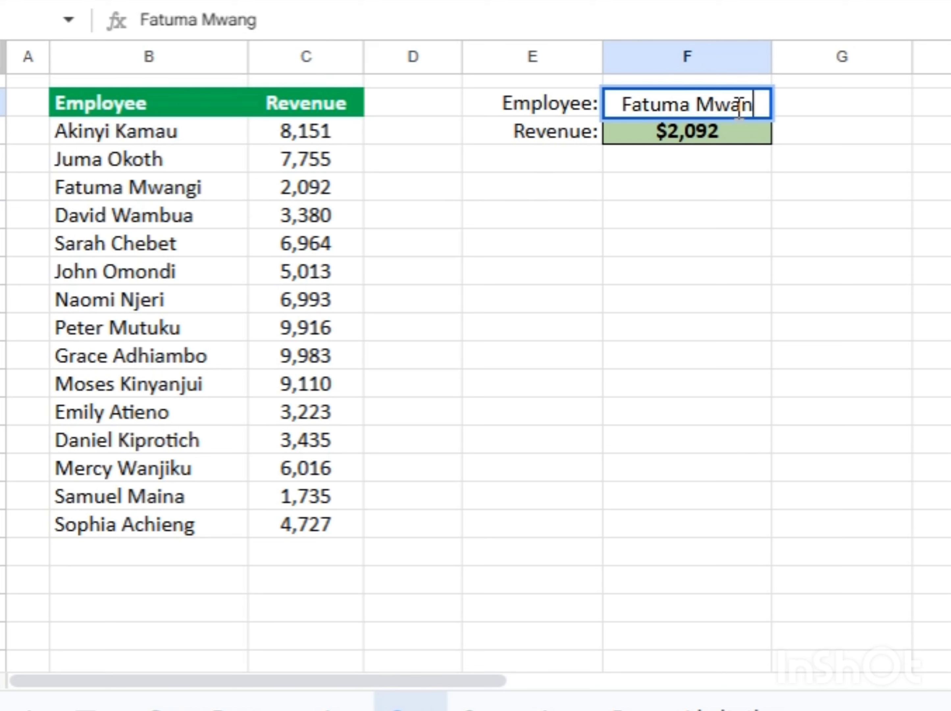
pyautogui.press('Return')
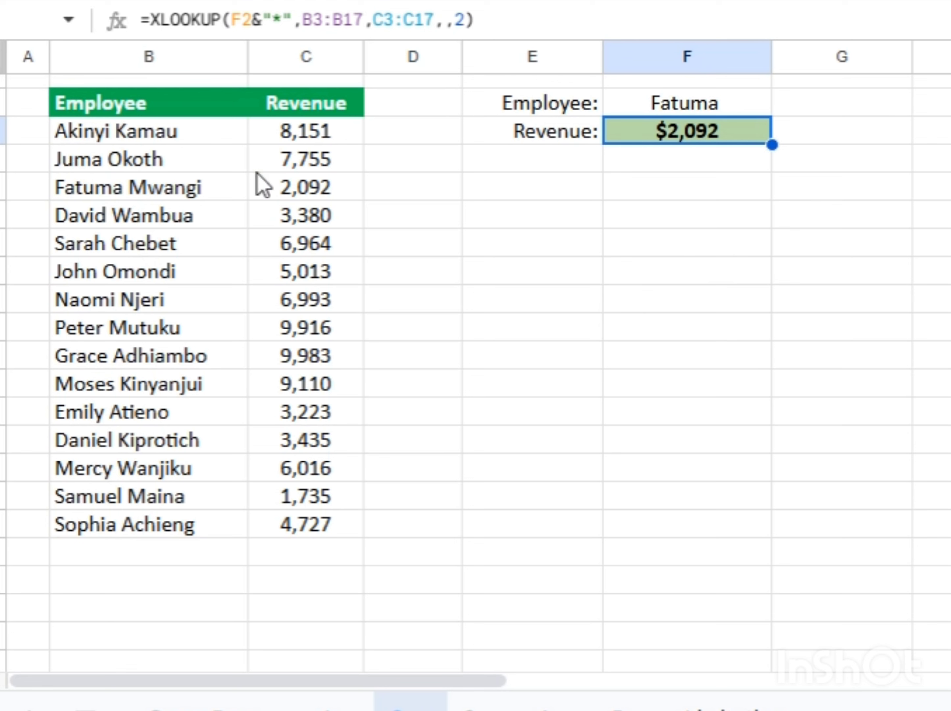
# Replace the name in F2 with the first name of the employee in B4 and compare the returned revenue with C4
pyautogui.click(153, 159)
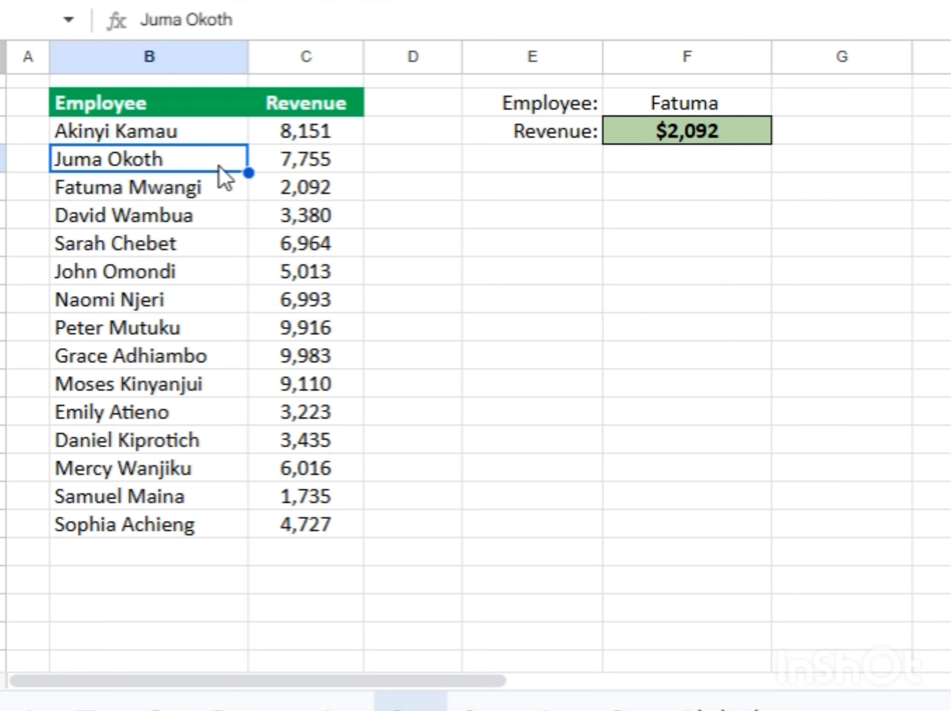
pyautogui.click(694, 108)
pyautogui.doubleClick(694, 109)
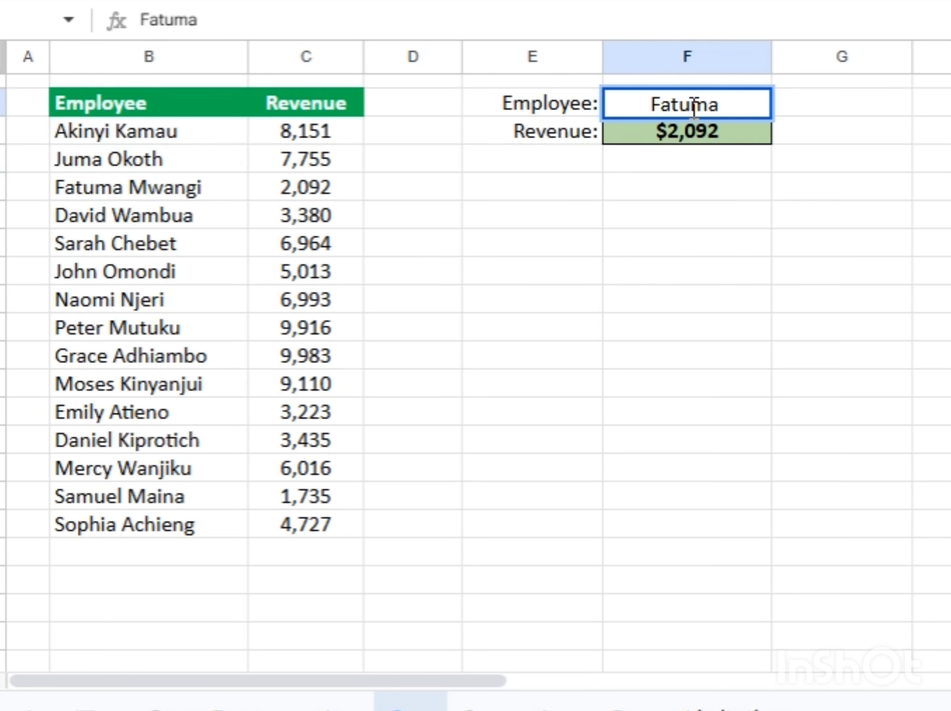
pyautogui.press('BackSpace')
pyautogui.press('BackSpace')
pyautogui.press('BackSpace')
pyautogui.press('BackSpace')
pyautogui.press('BackSpace')
pyautogui.press('BackSpace')
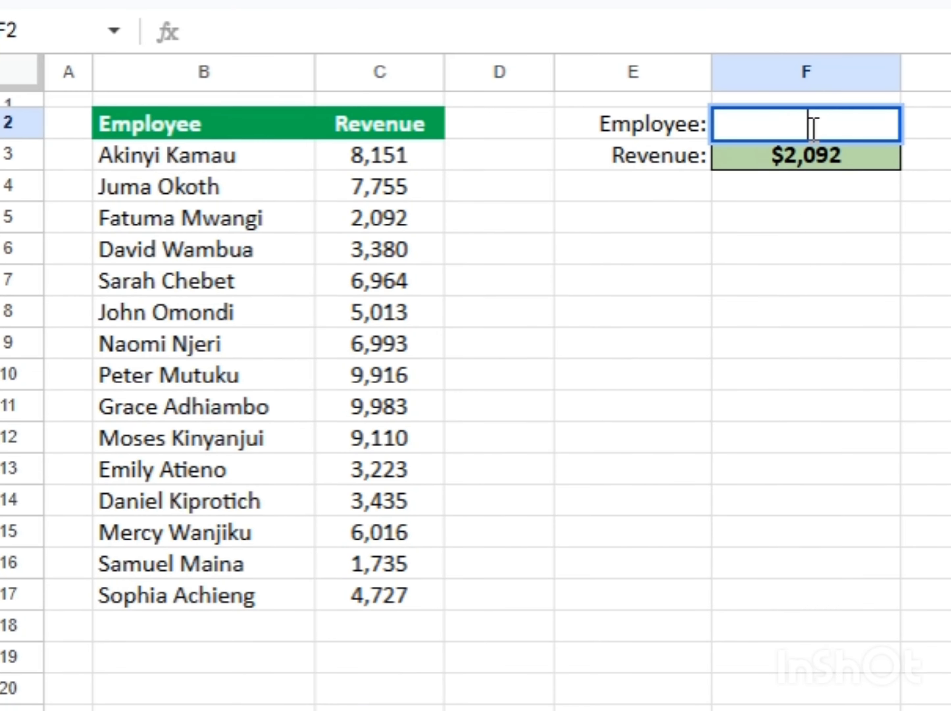
pyautogui.write('Juma')
pyautogui.press('Return')
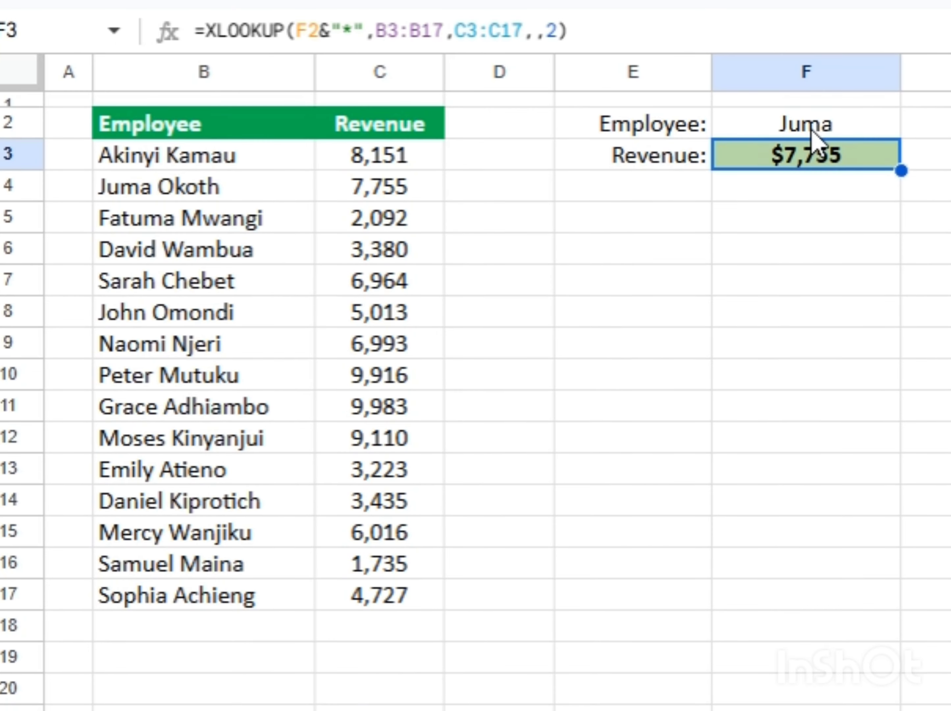
pyautogui.click(381, 192)
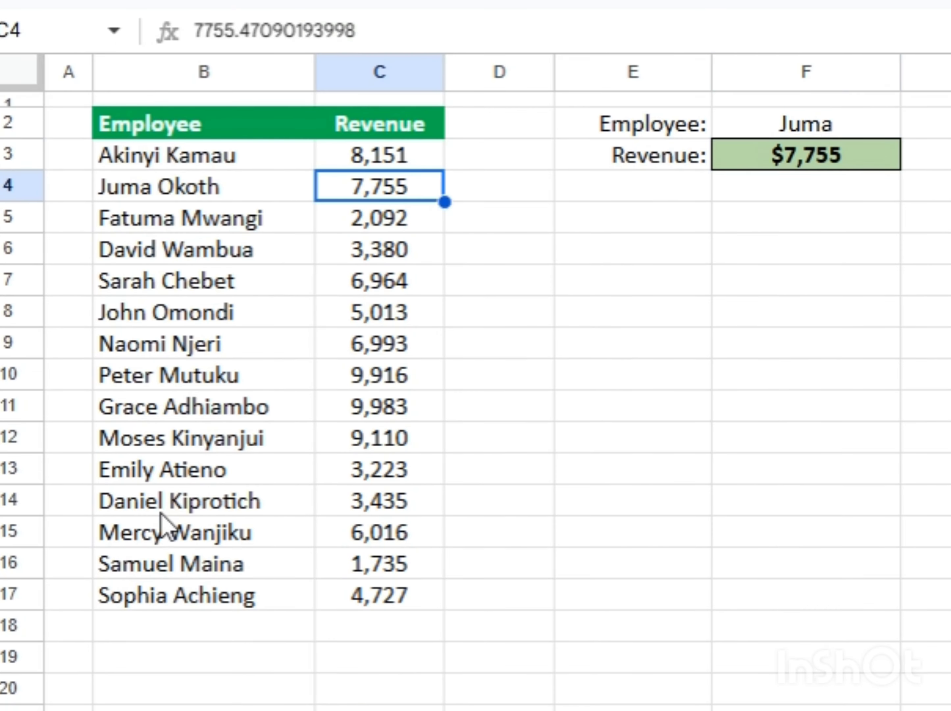
# Replace the name in F2 with the first name of the employee in B15 and check the lookup against that row
pyautogui.click(170, 533)
pyautogui.click(835, 123)
pyautogui.doubleClick(835, 124)
pyautogui.press('BackSpace')
pyautogui.press('BackSpace')
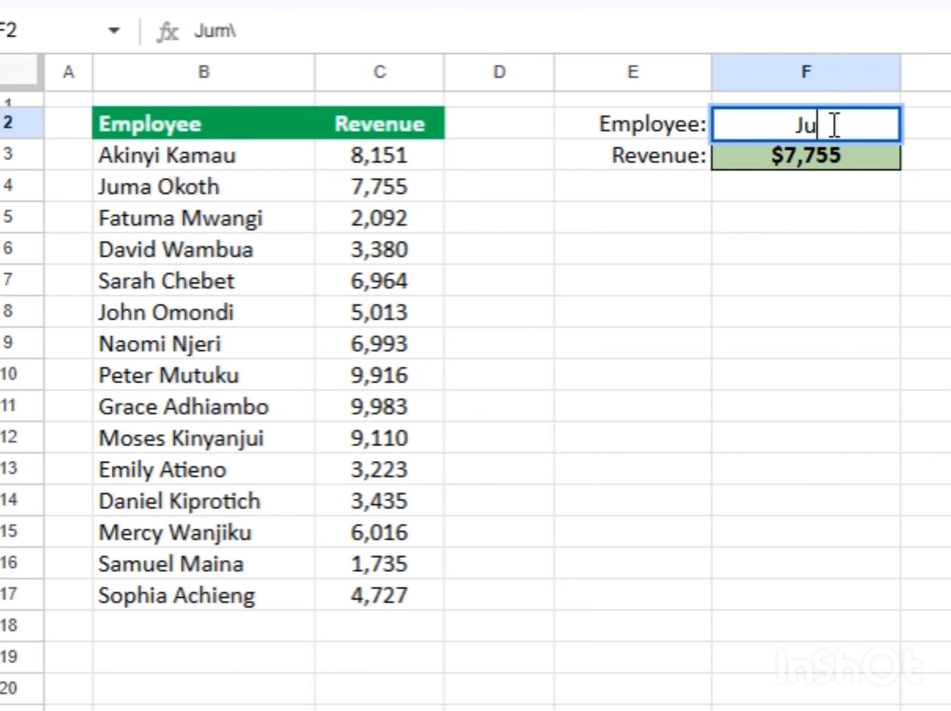
pyautogui.press('BackSpace')
pyautogui.press('BackSpace')
pyautogui.write('Mercy')
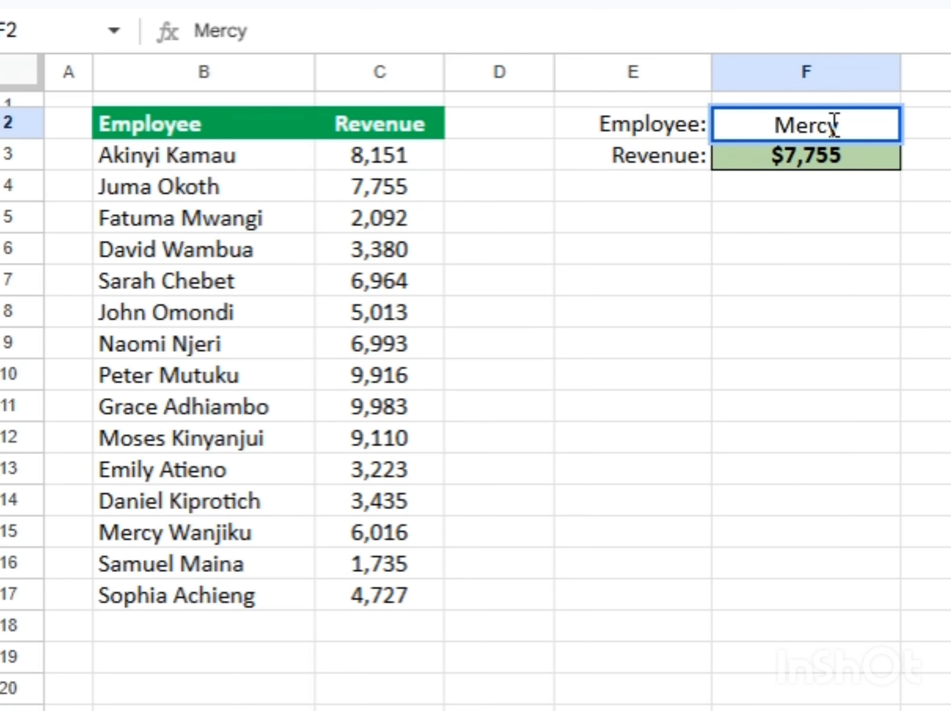
pyautogui.press('Return')
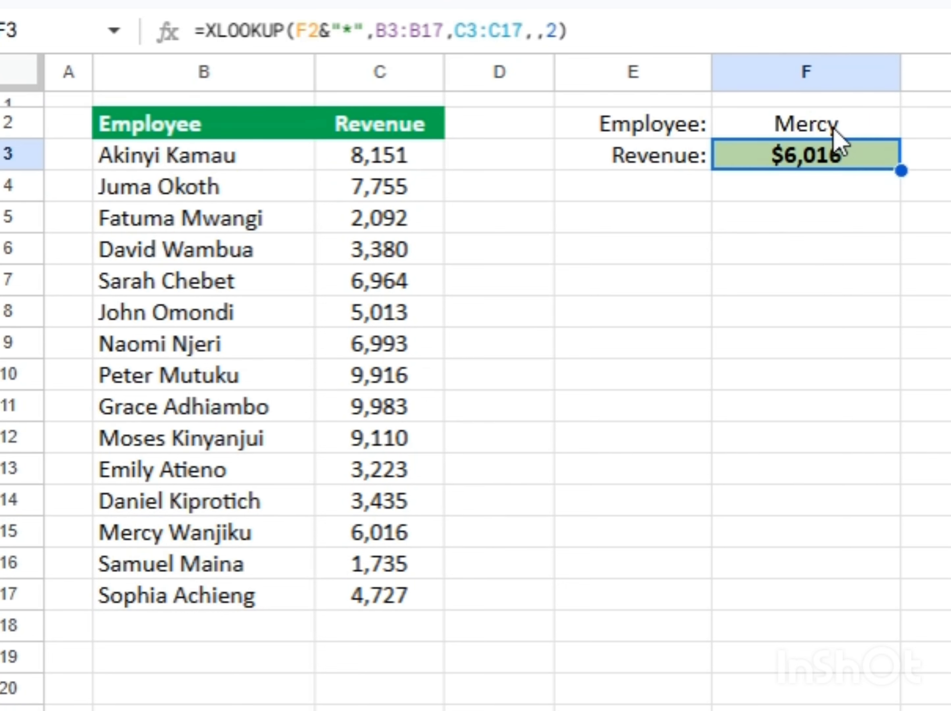
pyautogui.click(834, 129)
pyautogui.click(178, 538)
pyautogui.click(818, 123)
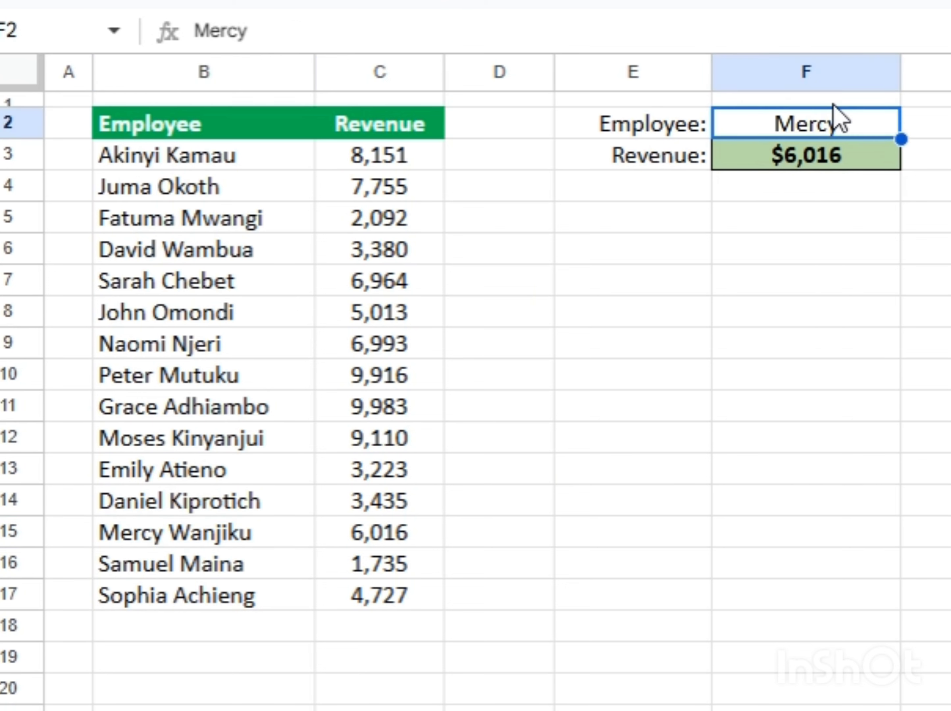
# Replace the name in F2 with the first name of the employee in B6 to test another wildcard match
pyautogui.click(207, 620)
pyautogui.click(227, 592)
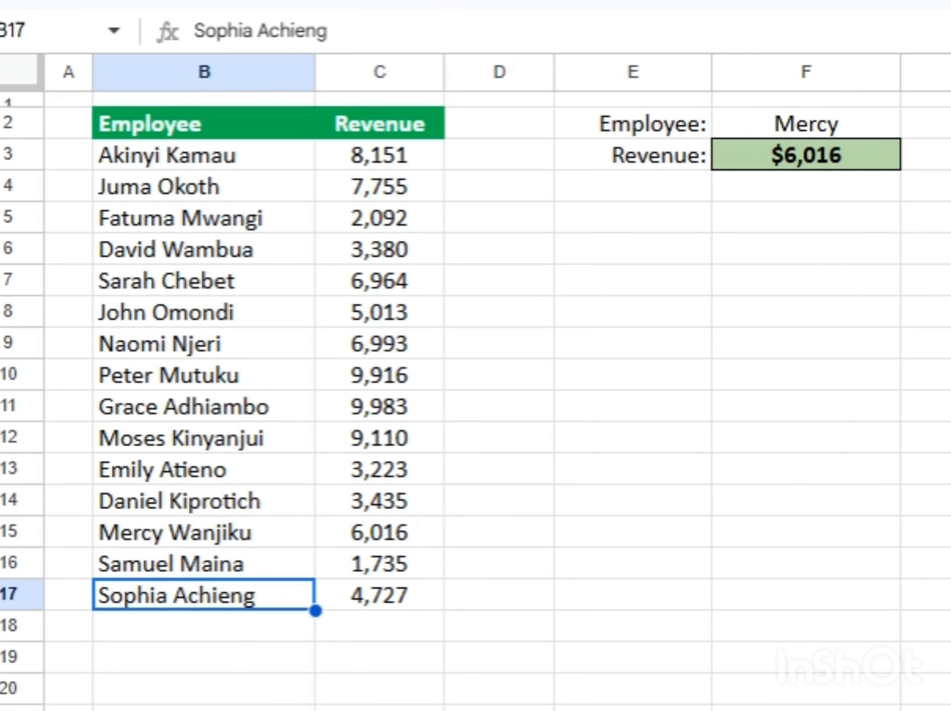
pyautogui.click(147, 256)
pyautogui.click(827, 131)
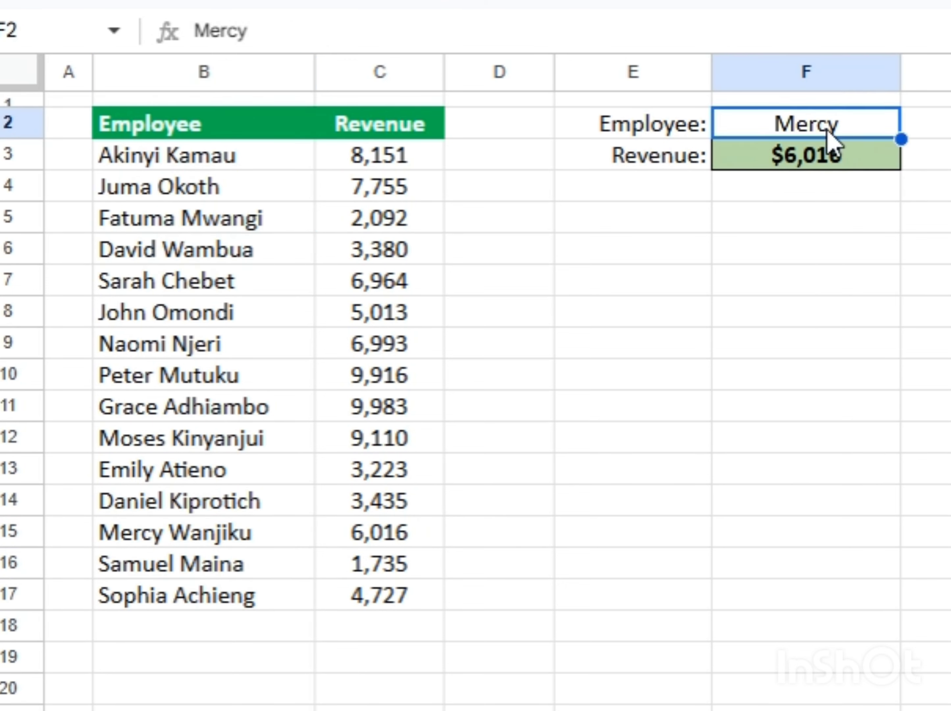
pyautogui.press('Return')
pyautogui.press('BackSpace')
pyautogui.press('BackSpace')
pyautogui.press('BackSpace')
pyautogui.press('BackSpace')
pyautogui.press('BackSpace')
pyautogui.write('D')
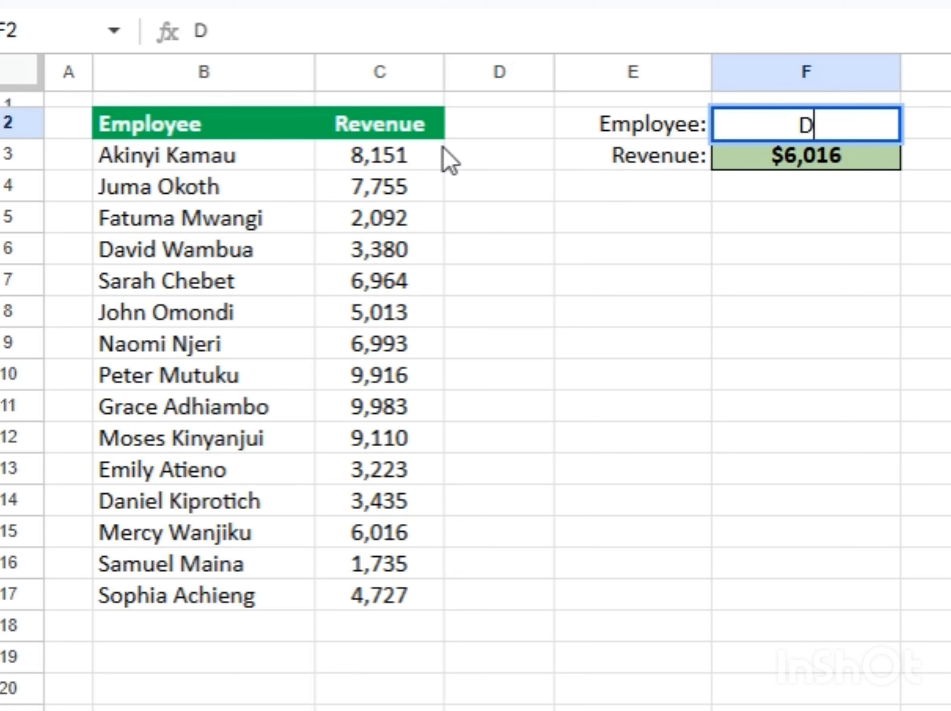
pyautogui.write('avid')
pyautogui.press('Return')
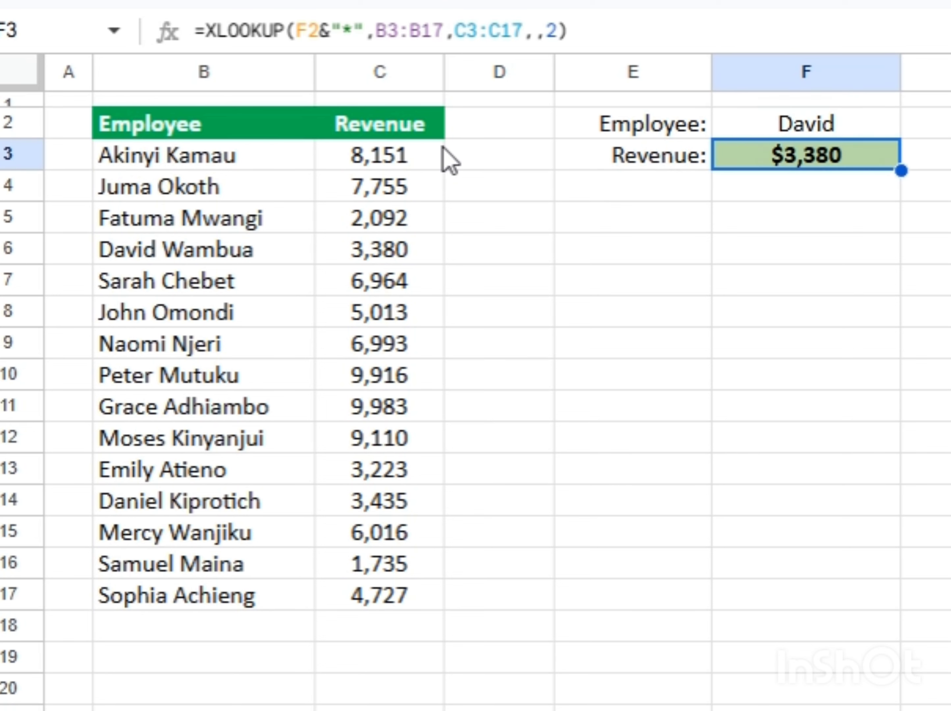
# Replace the name in F2 with only the surname of the employee in B3 to test the lookup on a last name
pyautogui.click(815, 133)
pyautogui.press('Return')
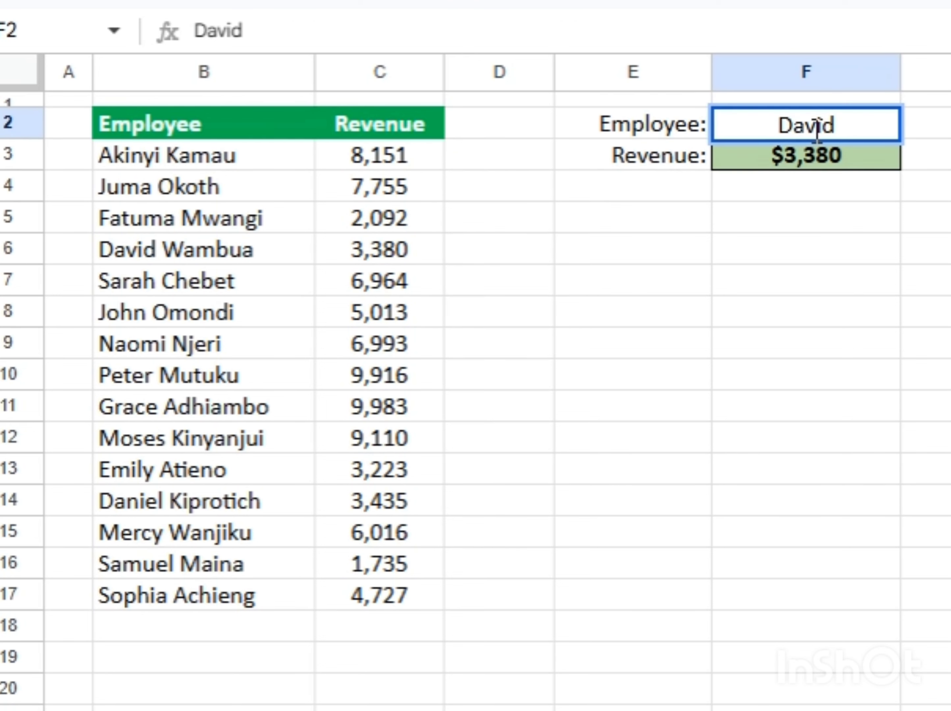
pyautogui.press('BackSpace')
pyautogui.press('BackSpace')
pyautogui.press('BackSpace')
pyautogui.press('BackSpace')
pyautogui.press('BackSpace')
pyautogui.write('K')
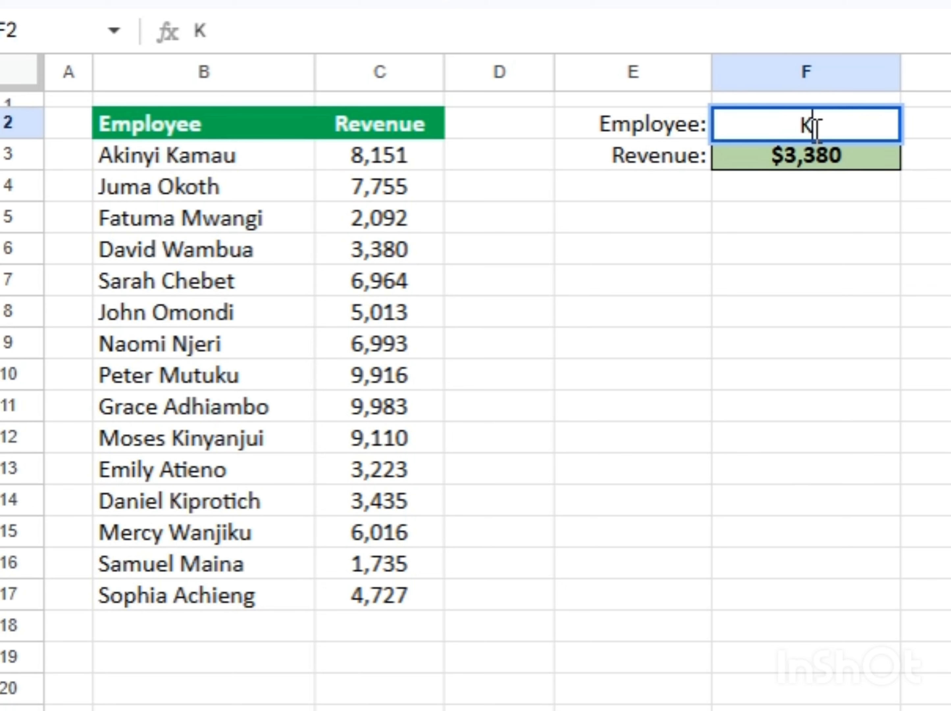
pyautogui.write('amau')
pyautogui.press('Return')
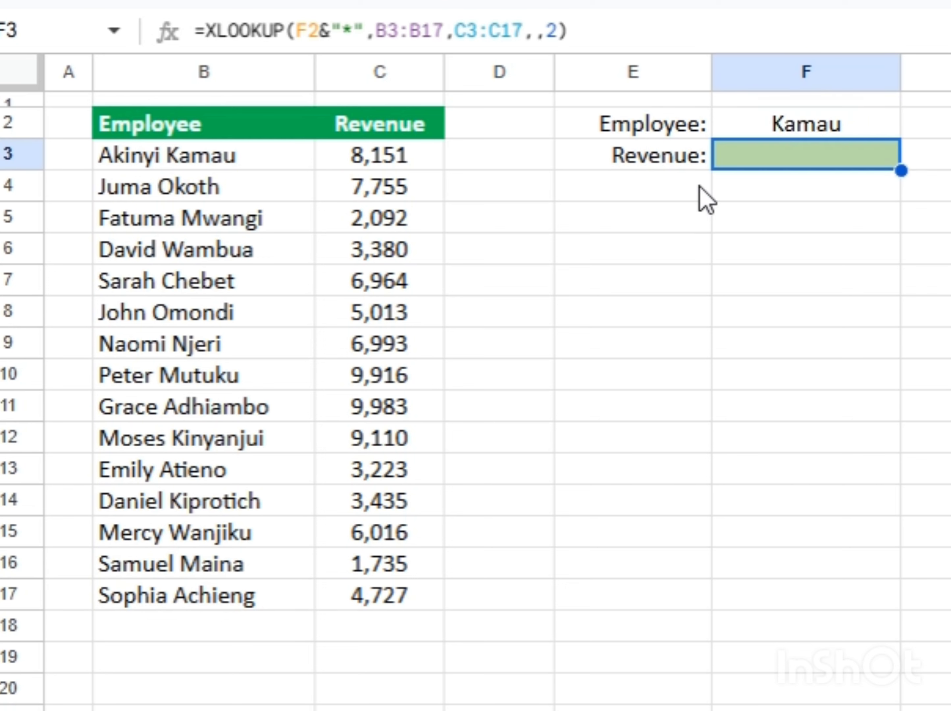
# Replace the surname in F2 with the first name of the employee in B3
pyautogui.click(876, 127)
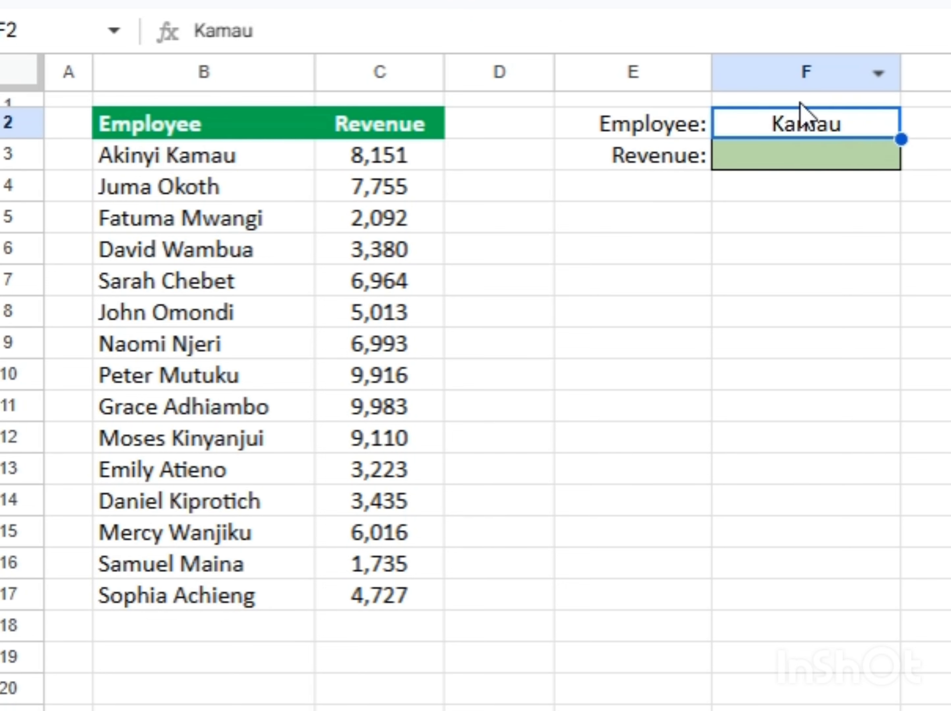
pyautogui.doubleClick(871, 132)
pyautogui.press('BackSpace')
pyautogui.press('BackSpace')
pyautogui.press('BackSpace')
pyautogui.press('BackSpace')
pyautogui.press('BackSpace')
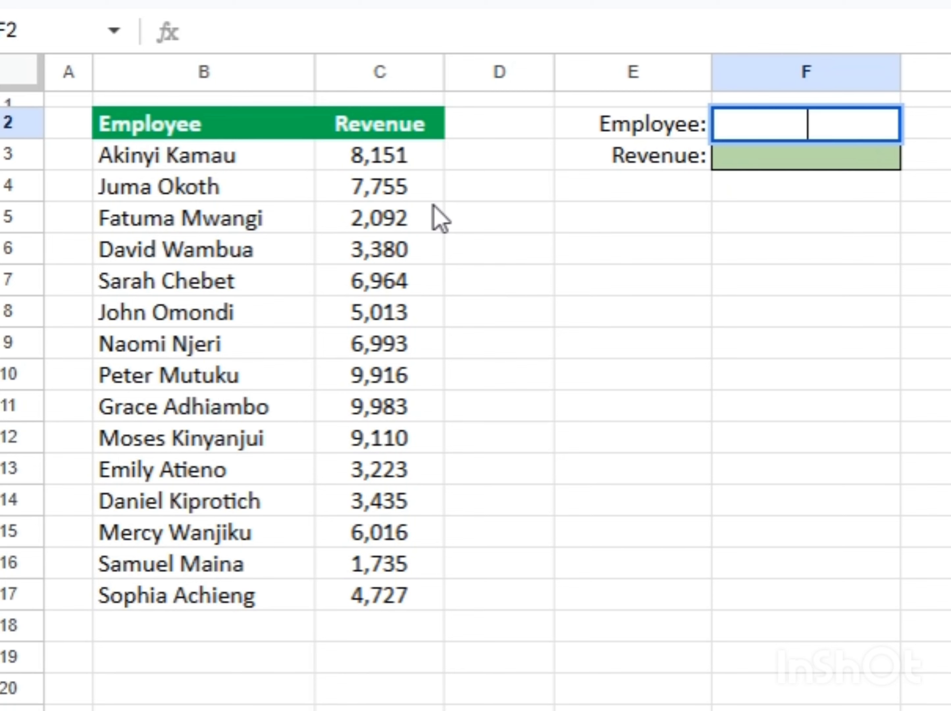
pyautogui.write('Akinyi')
pyautogui.press('Return')
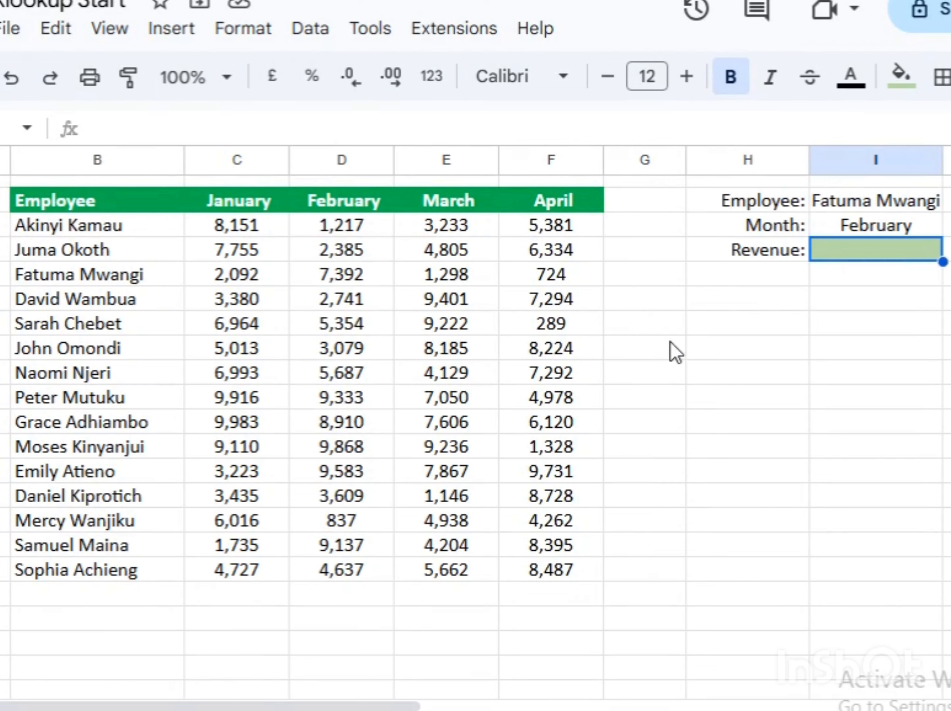
# Examine how the employee and month criteria in column I relate to the employee's row and the February column of the monthly revenue table
pyautogui.click(80, 281)
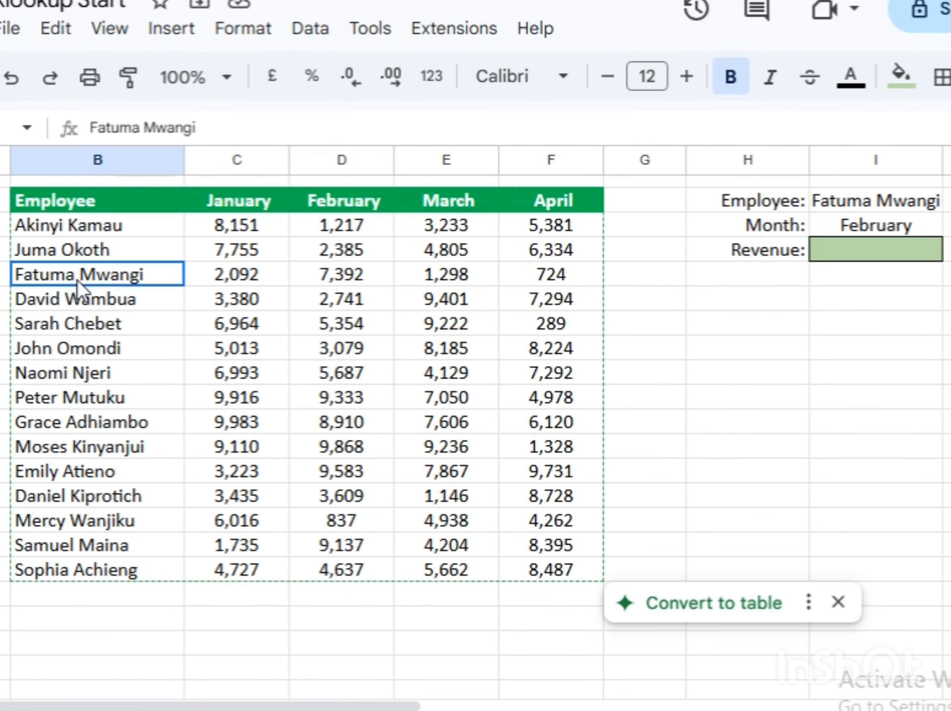
pyautogui.click(874, 229)
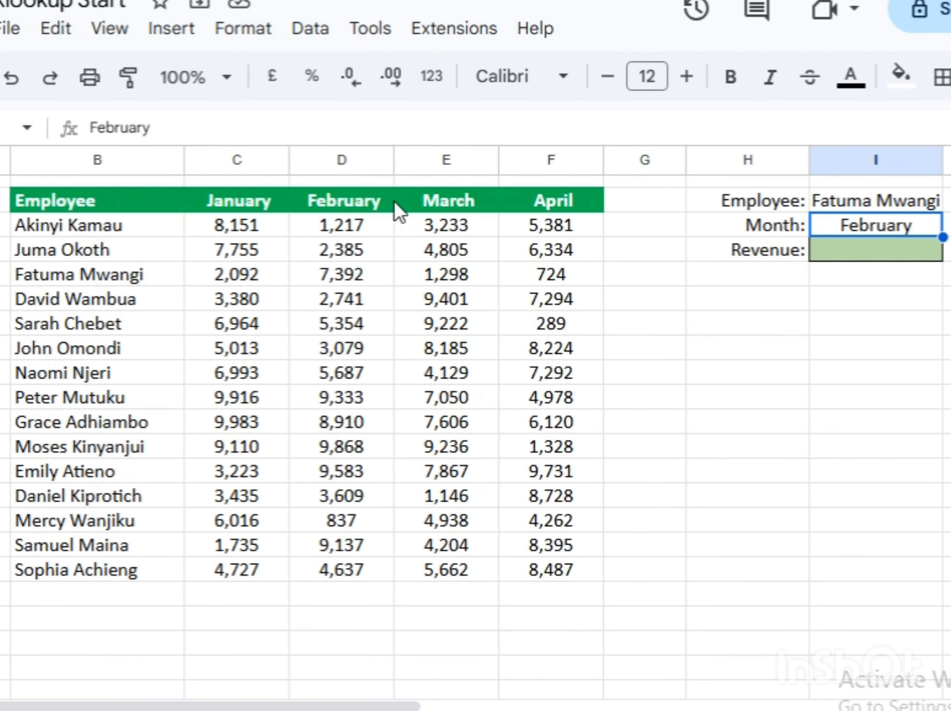
pyautogui.click(331, 209)
pyautogui.click(910, 253)
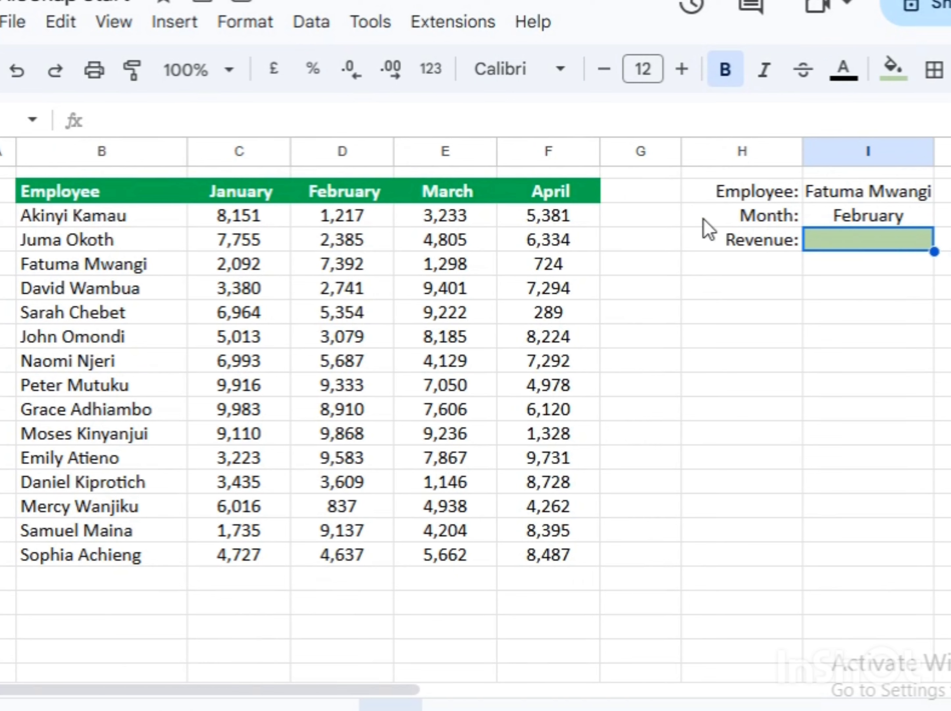
pyautogui.click(82, 270)
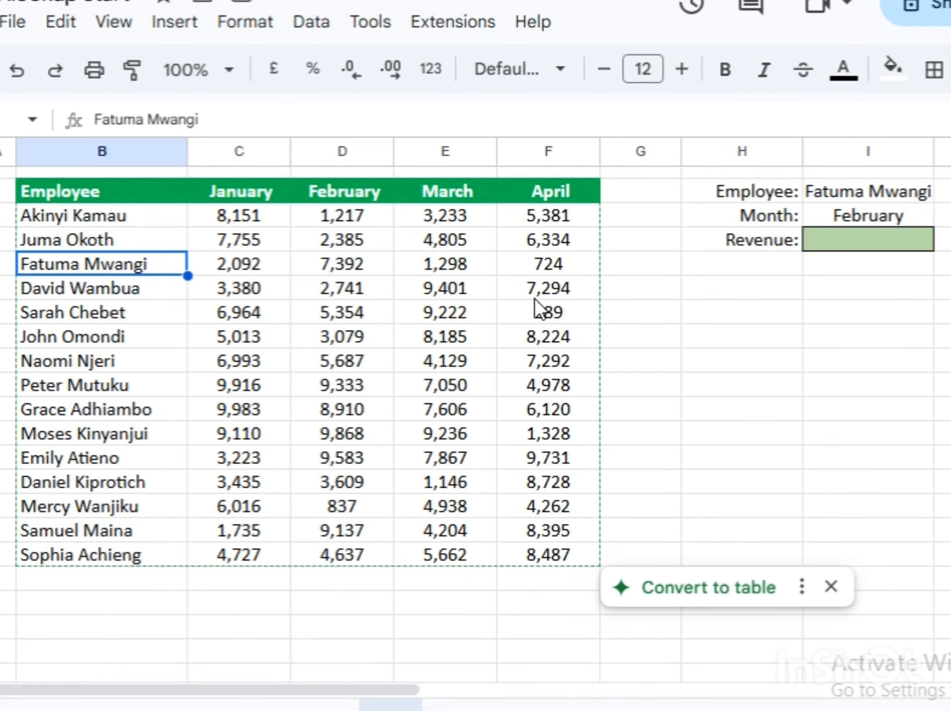
pyautogui.click(870, 220)
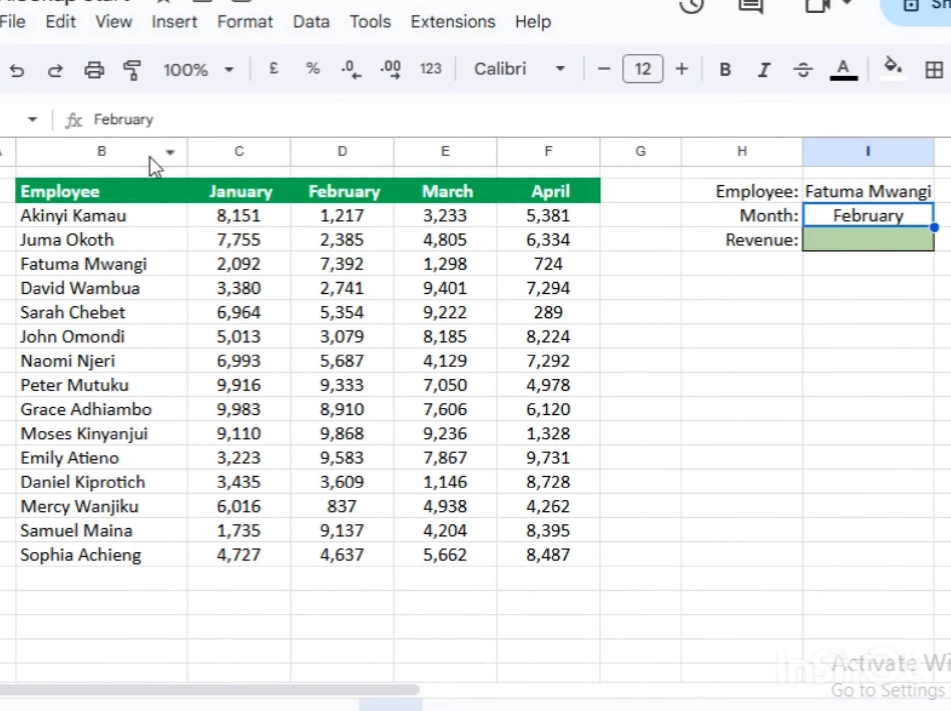
pyautogui.click(338, 196)
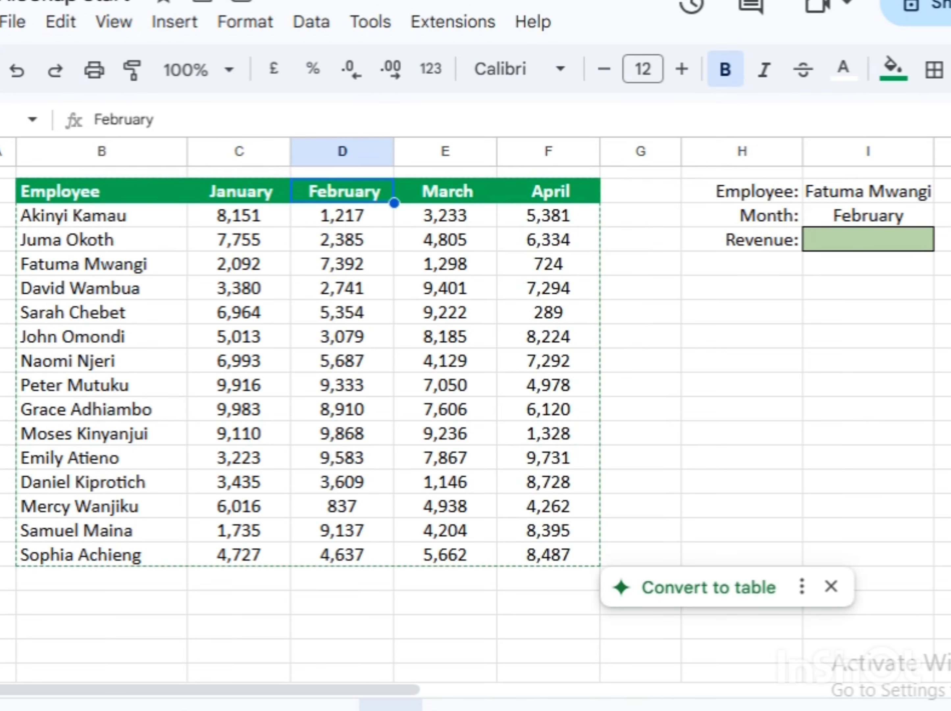
pyautogui.click(901, 250)
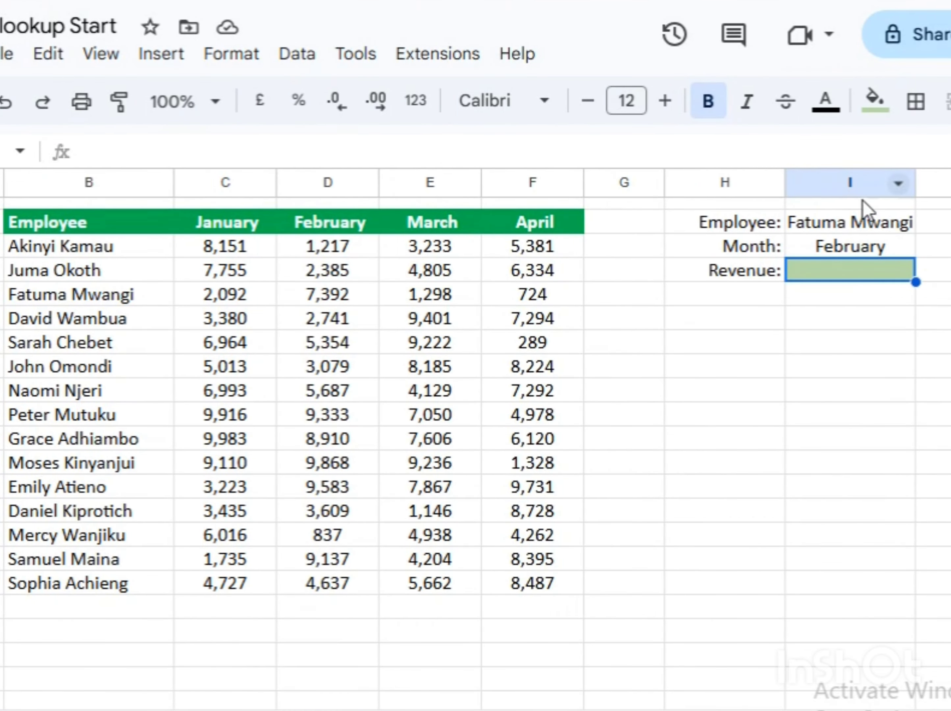
pyautogui.click(68, 297)
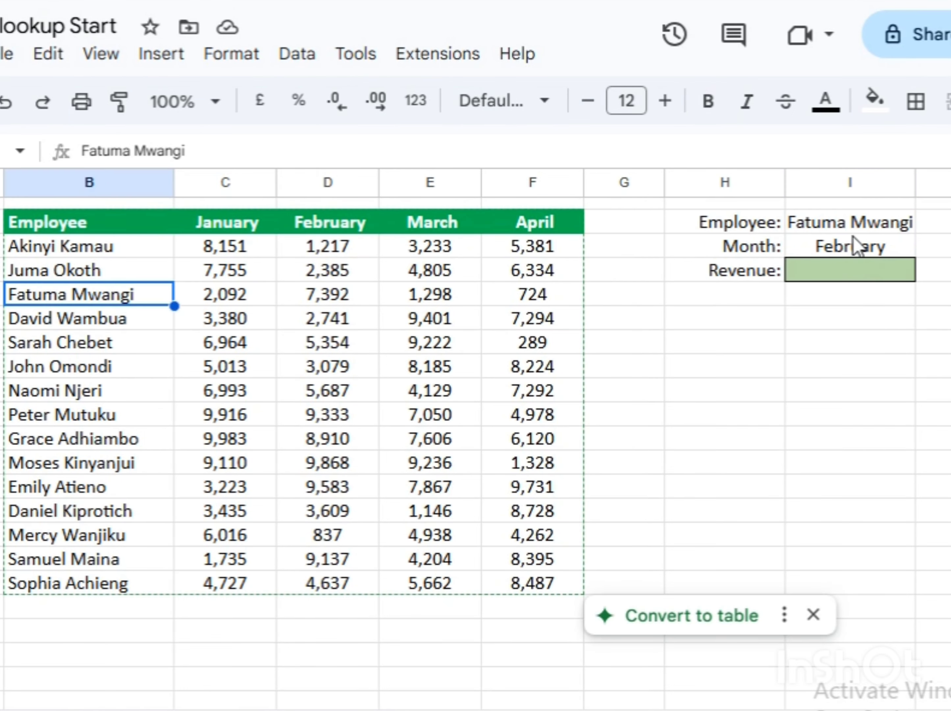
pyautogui.click(852, 248)
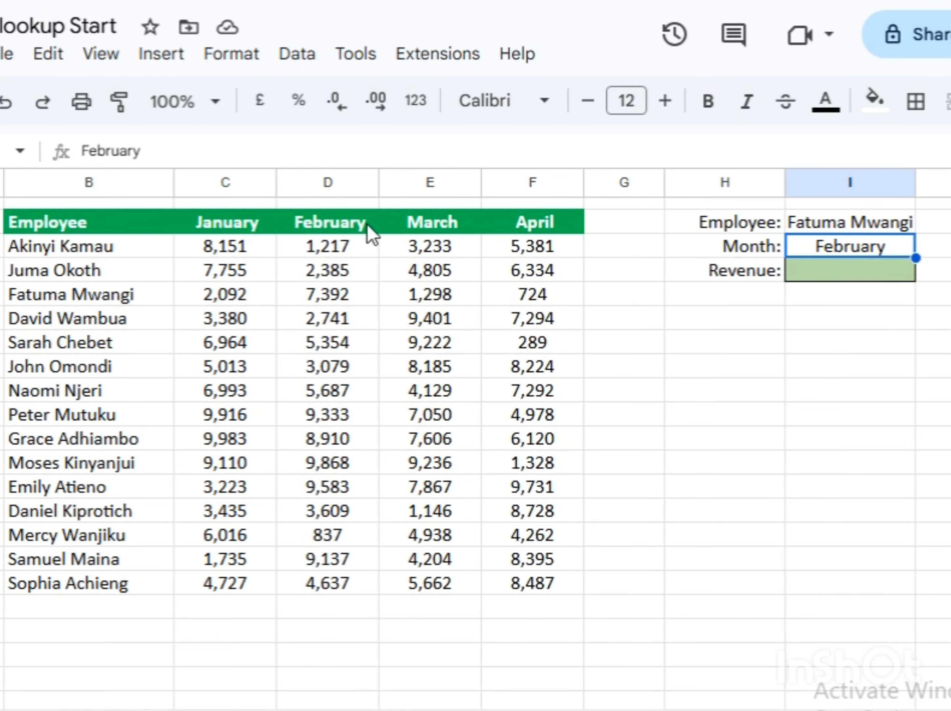
pyautogui.click(319, 223)
pyautogui.click(886, 276)
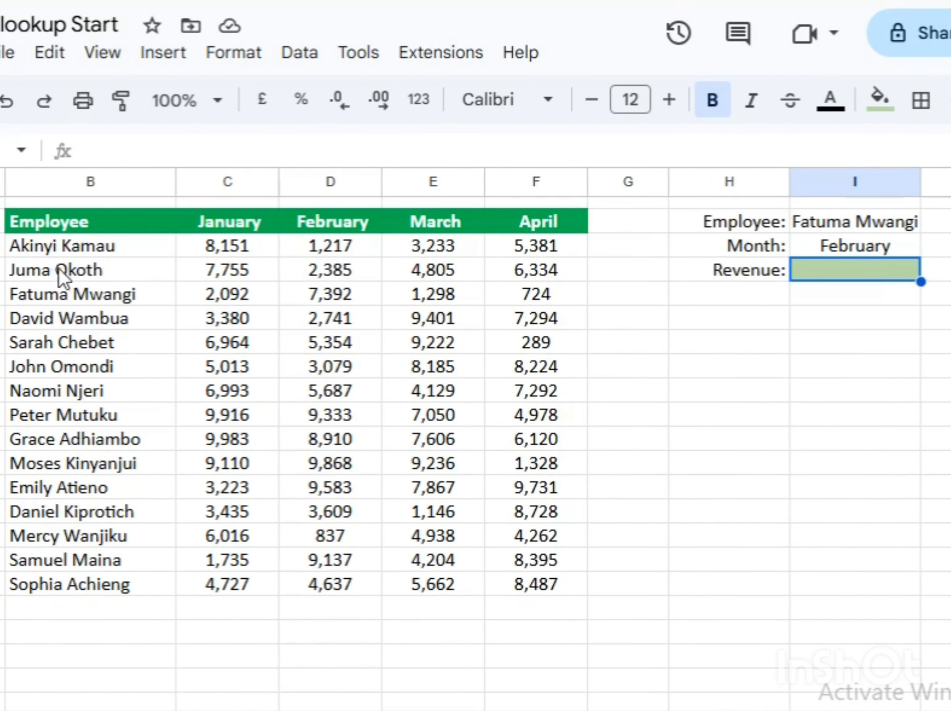
pyautogui.click(71, 302)
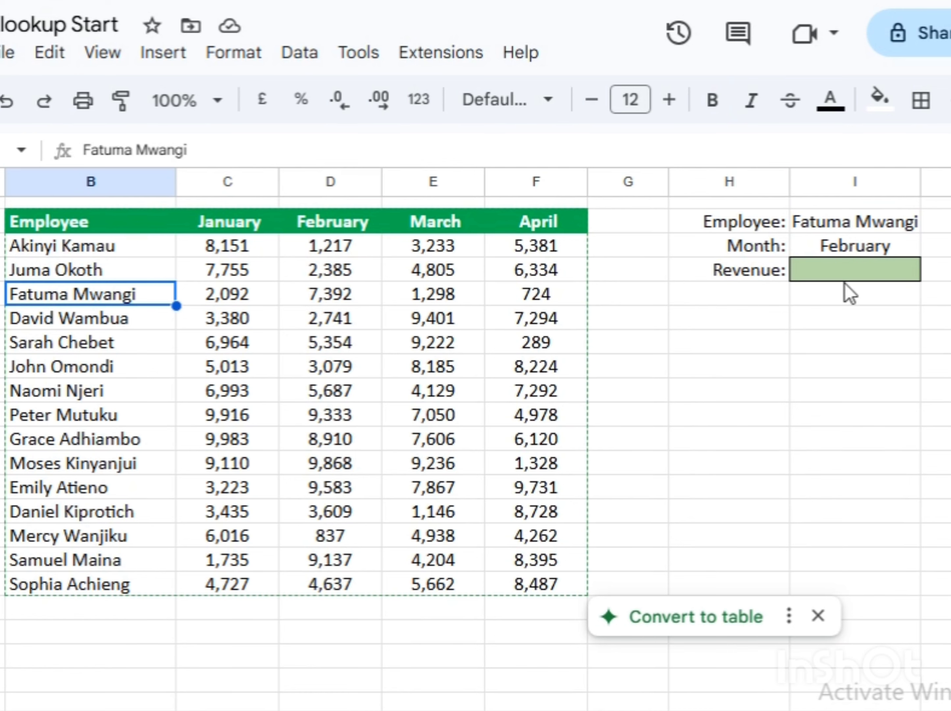
pyautogui.click(854, 247)
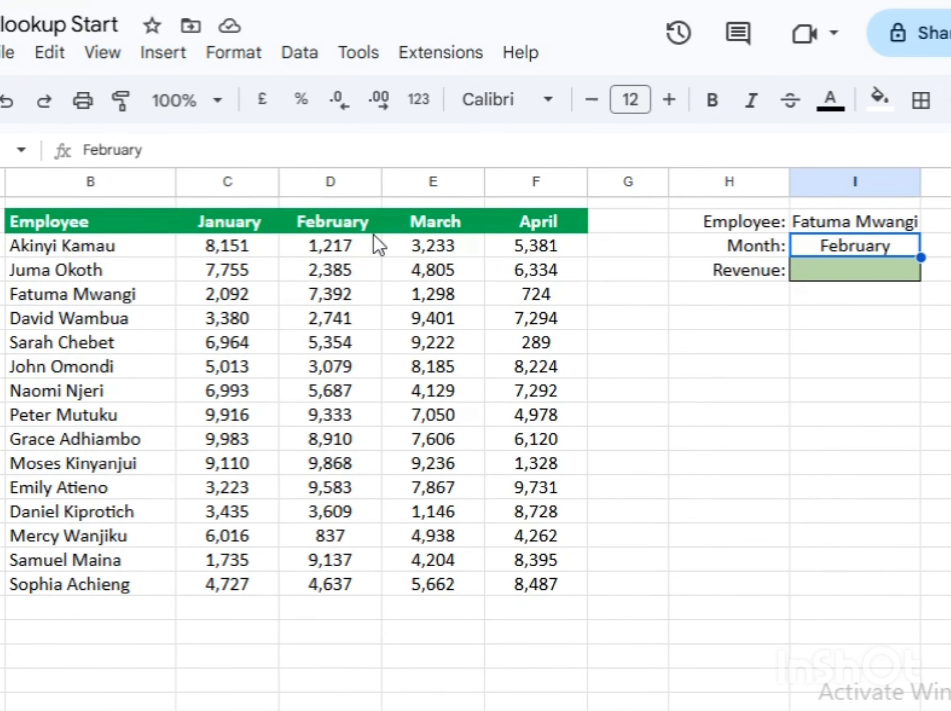
pyautogui.click(323, 228)
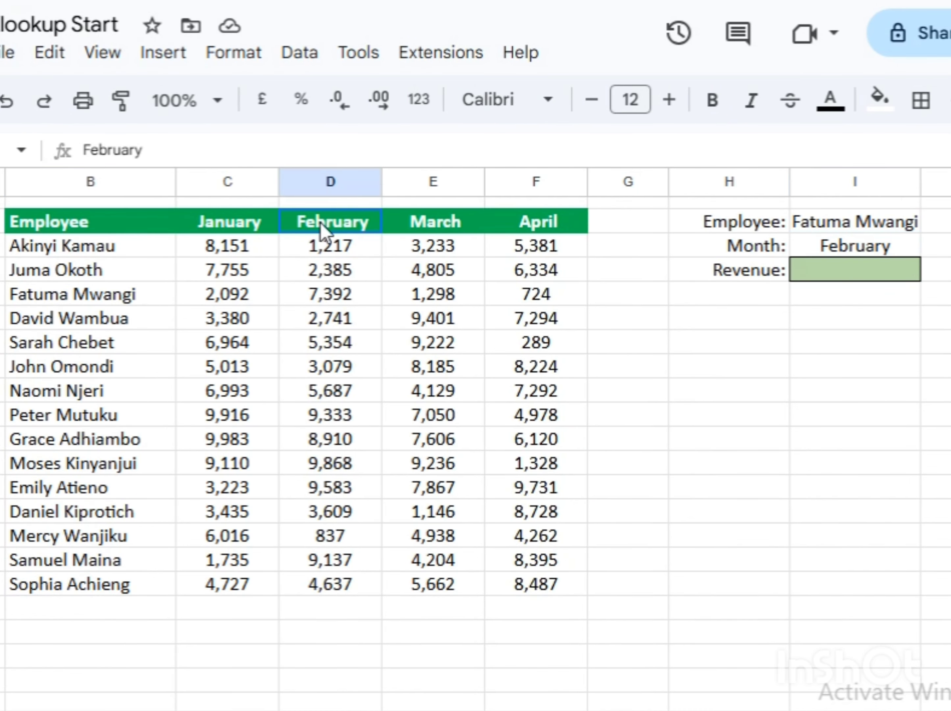
# Start an XLOOKUP formula in I4 with I2 as the search key and B3:B17 as the lookup range
pyautogui.click(887, 282)
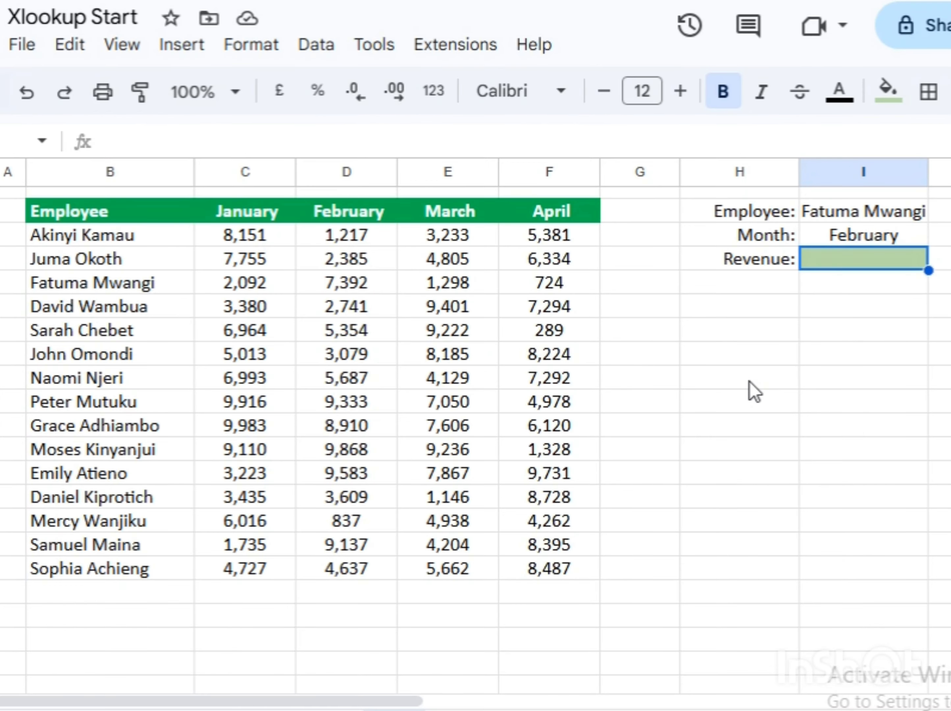
pyautogui.write('=')
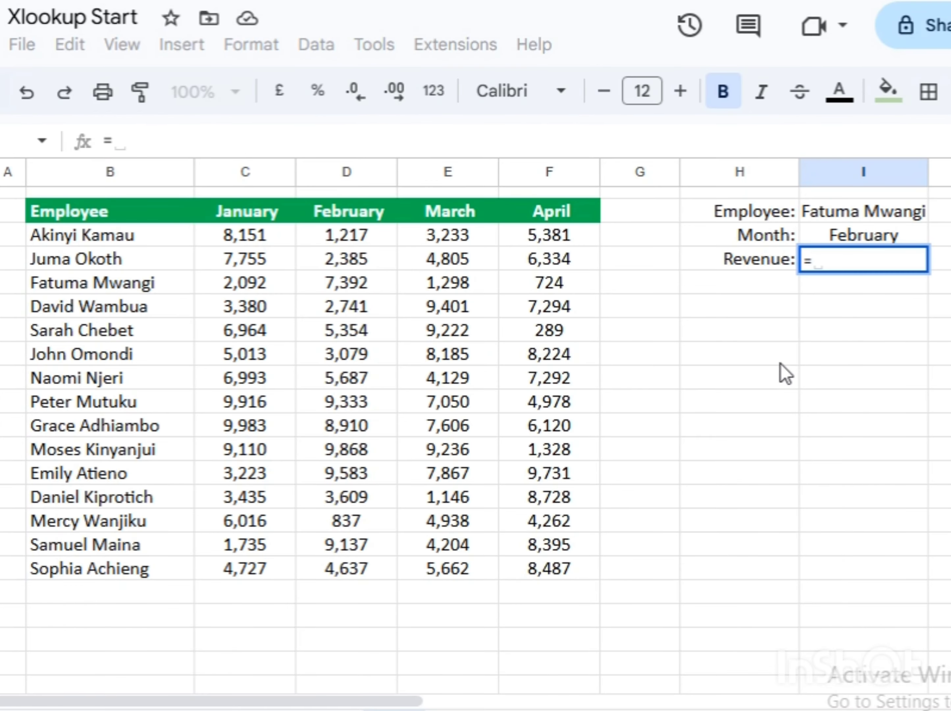
pyautogui.write('XL')
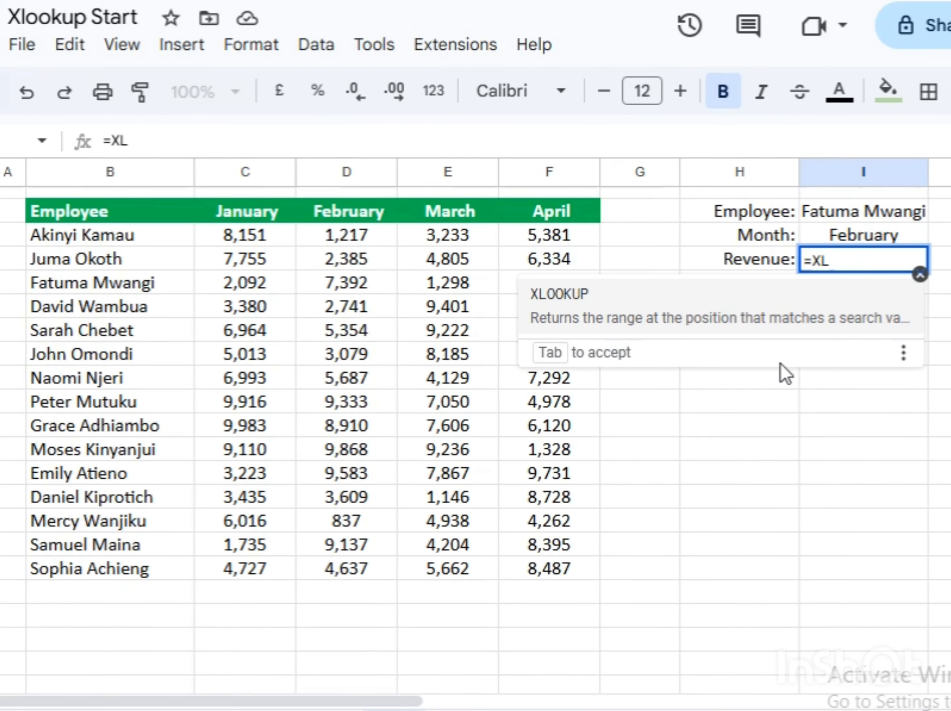
pyautogui.press('Tab')
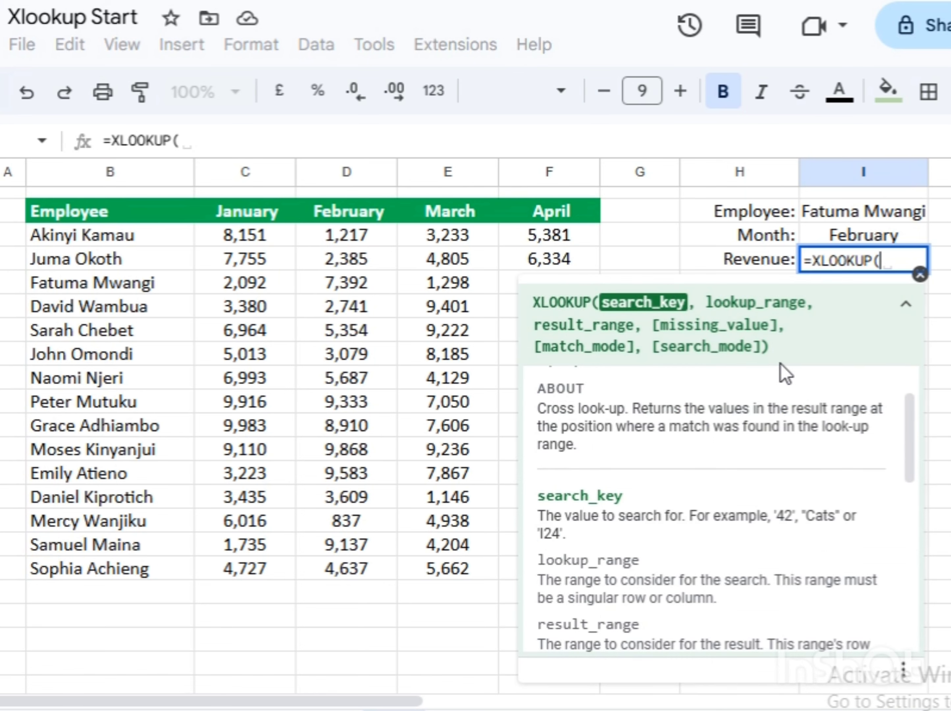
pyautogui.click(842, 222)
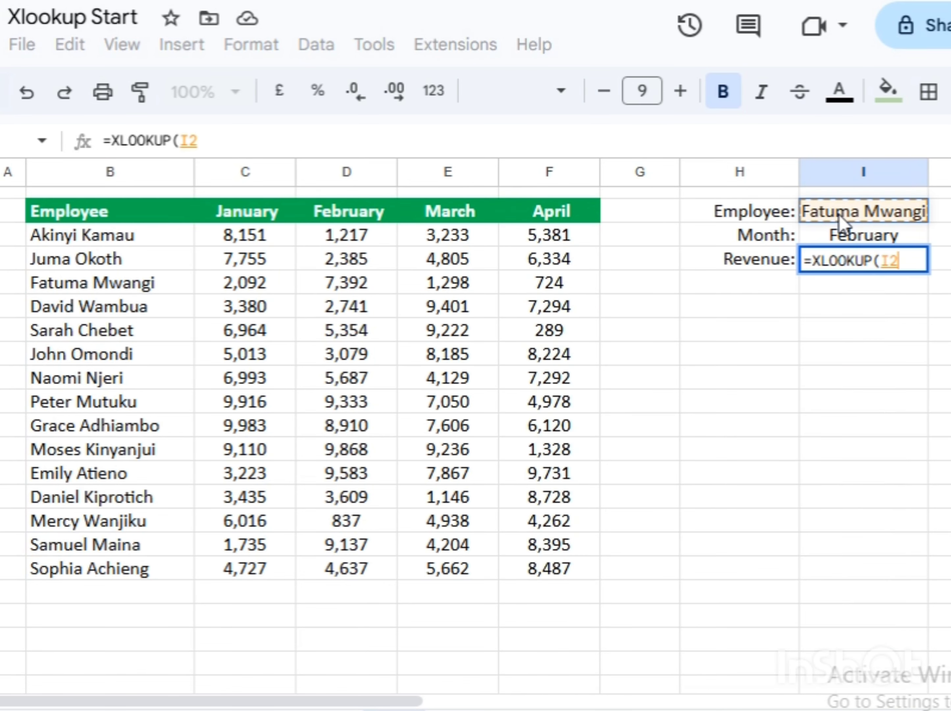
pyautogui.write(',')
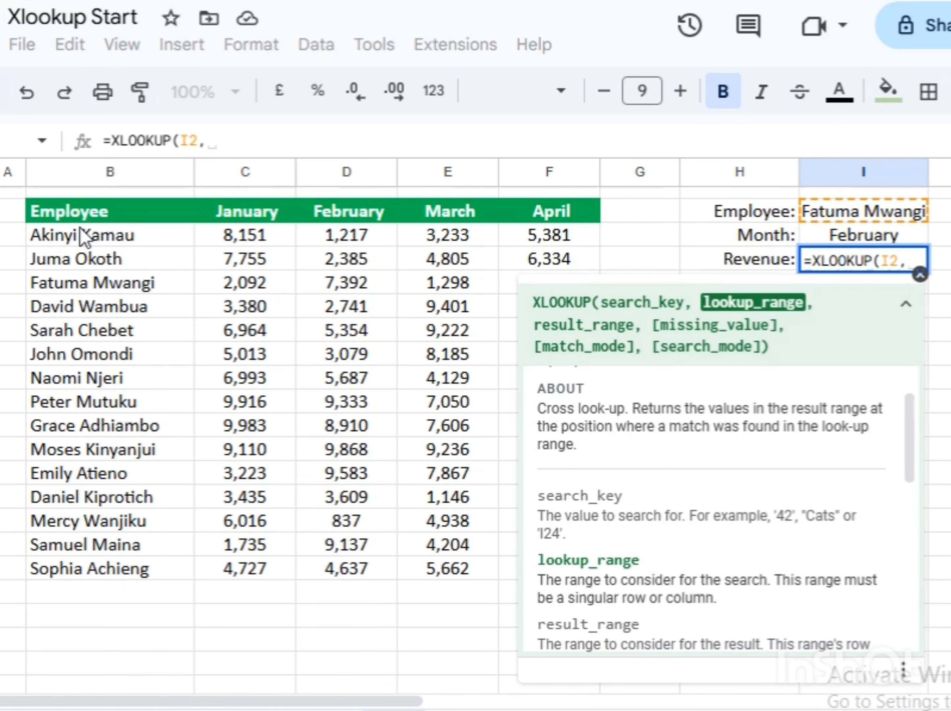
pyautogui.click(104, 239)
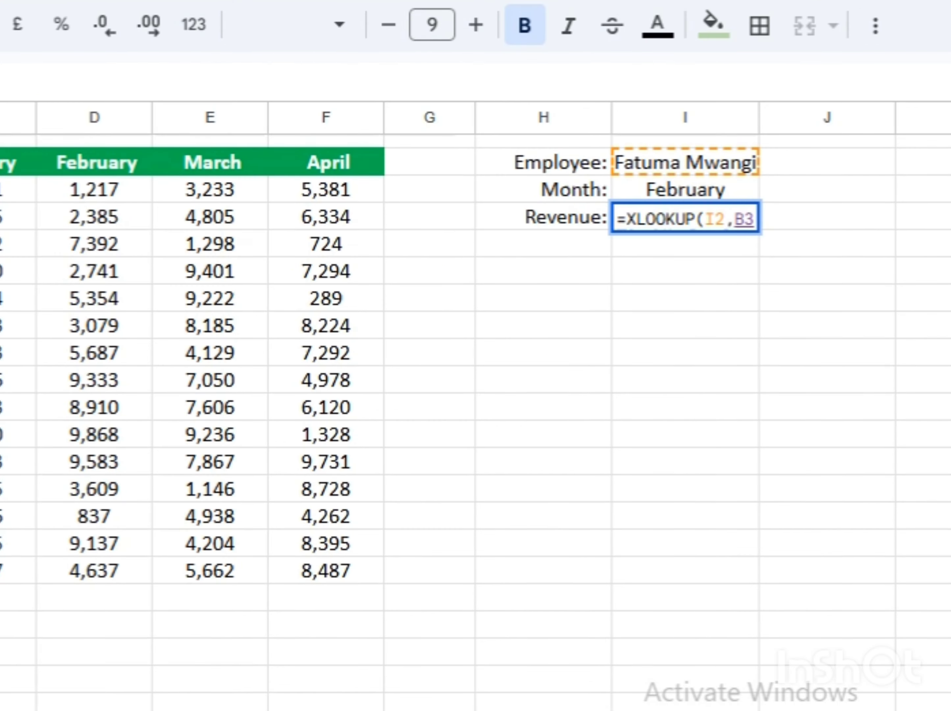
pyautogui.hotkey('ctrl', 'shift', 'Down')
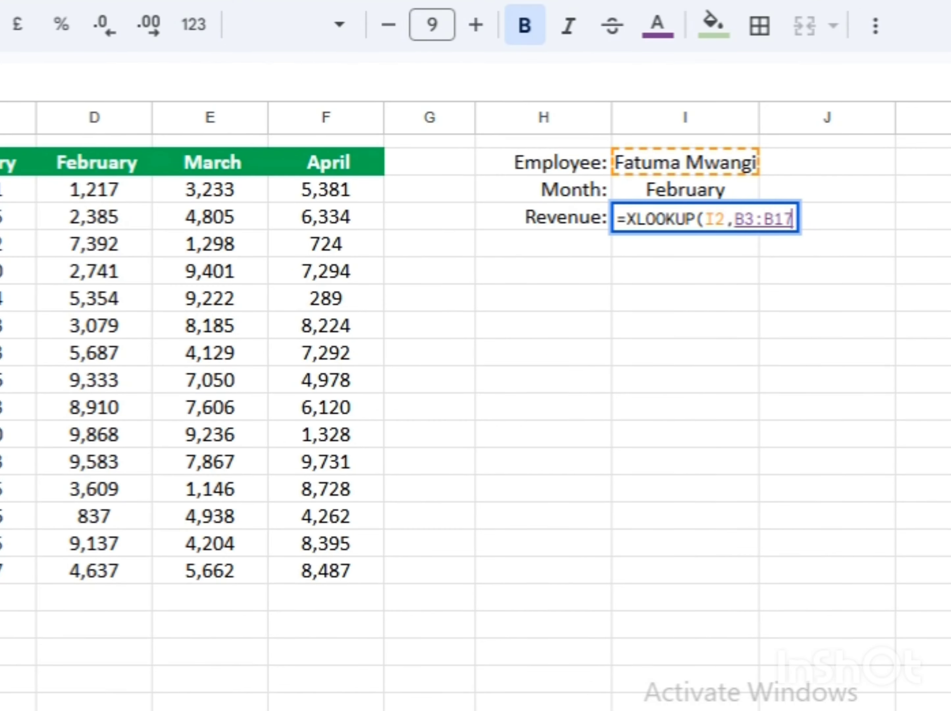
pyautogui.write(',')
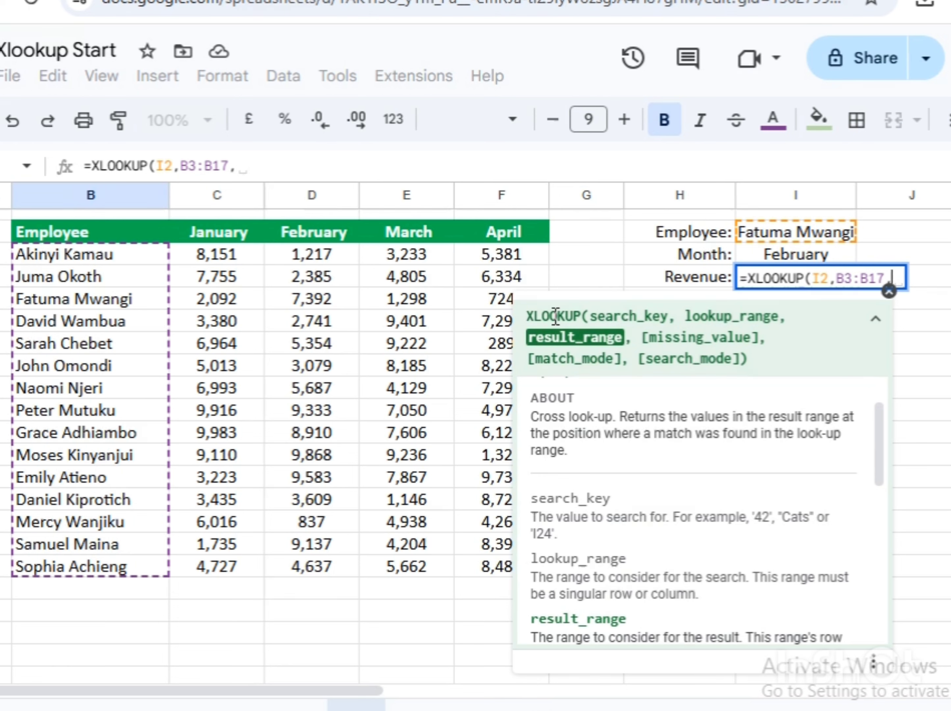
# Nest a second XLOOKUP as the result range in I4, using the month in I3 as its search key
pyautogui.write('X')
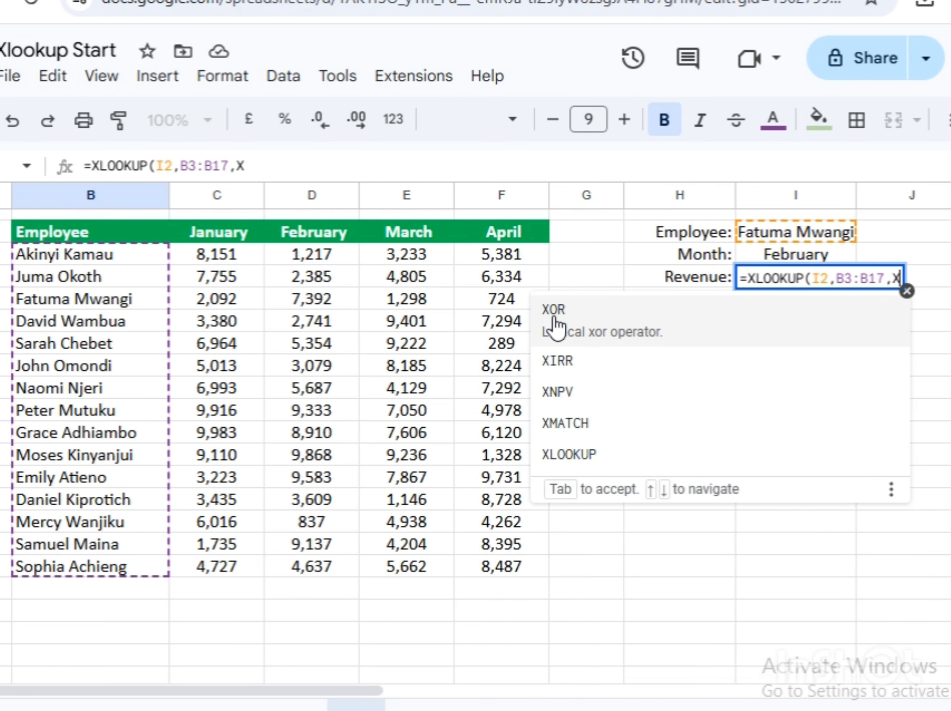
pyautogui.write('L')
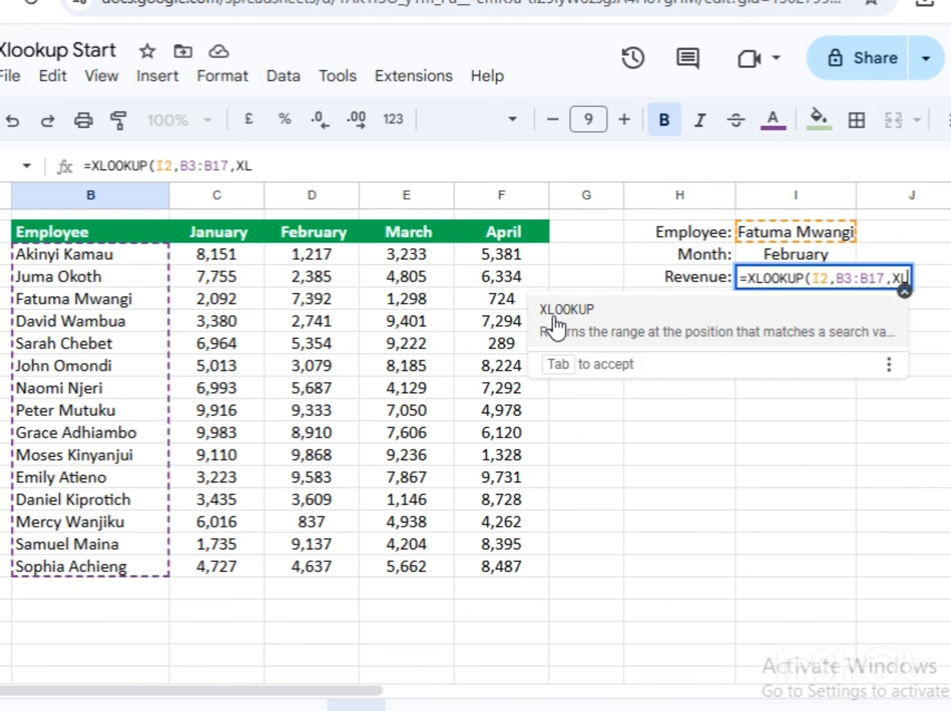
pyautogui.click(557, 328)
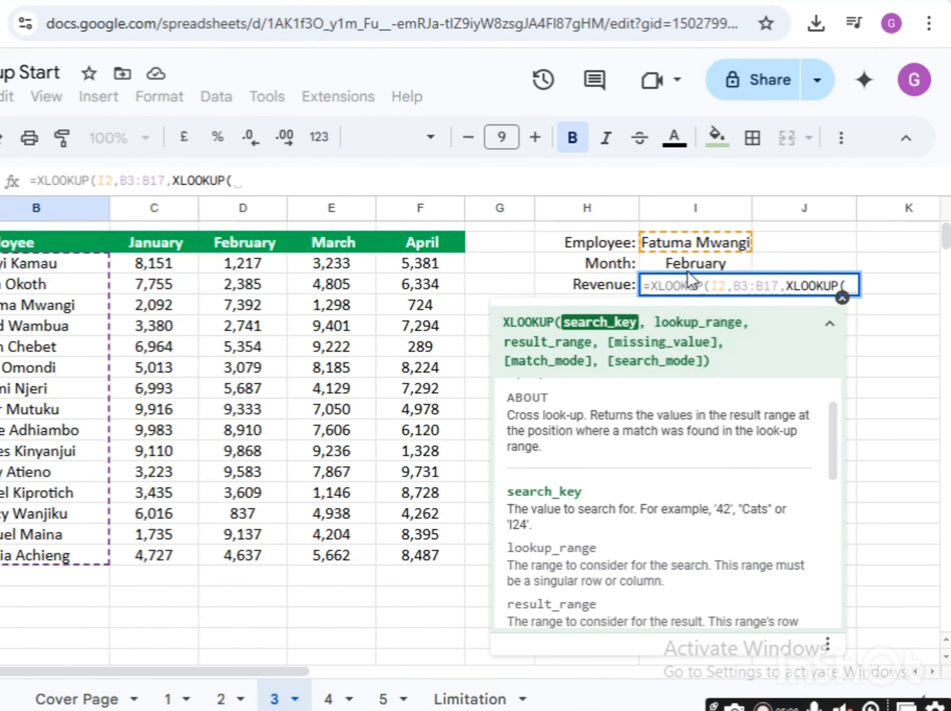
pyautogui.click(697, 263)
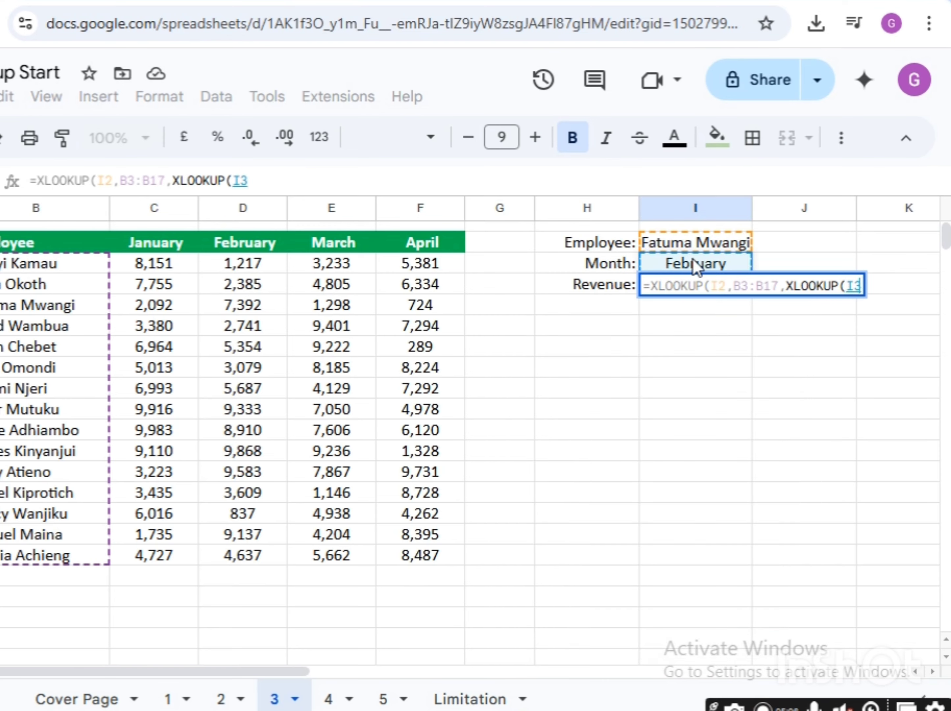
pyautogui.press('BackSpace')
pyautogui.press('BackSpace')
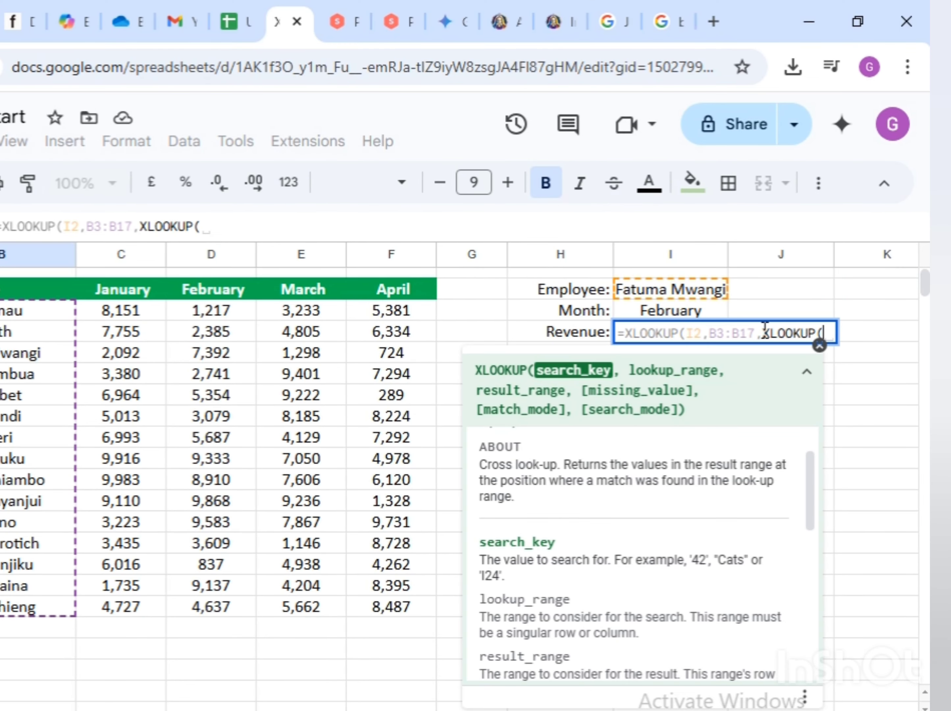
pyautogui.click(671, 315)
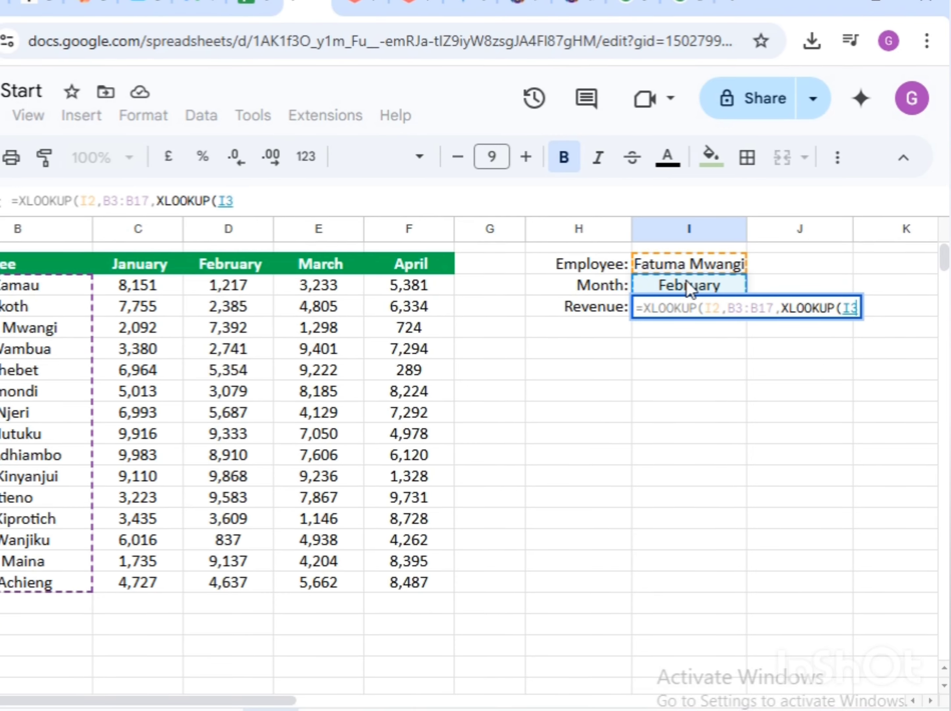
pyautogui.write(',')
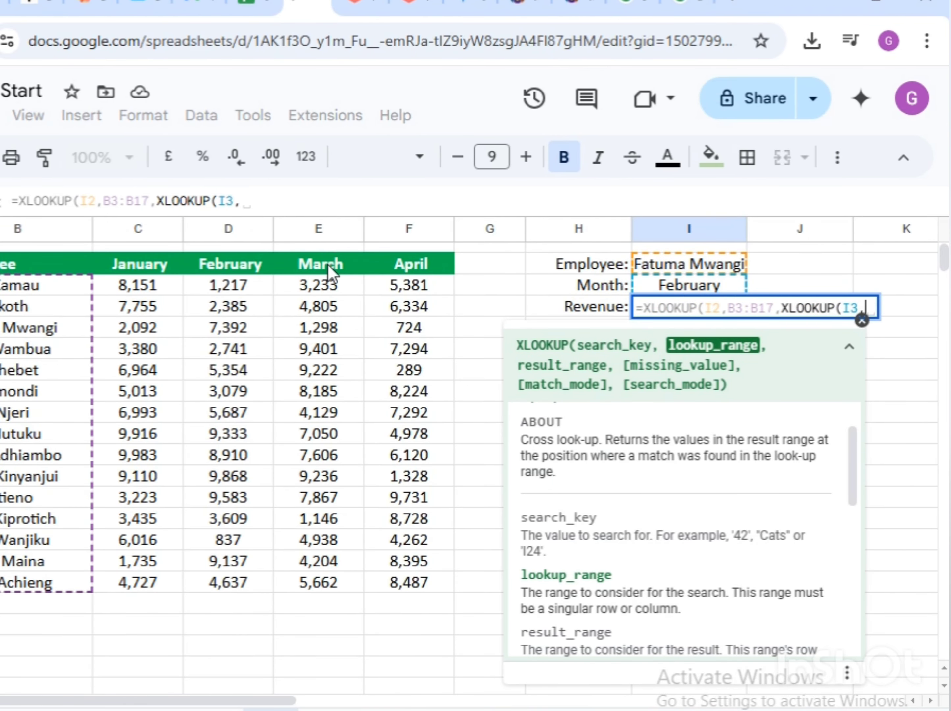
# Add the month headers C2:F2 as the lookup range of the nested XLOOKUP
pyautogui.click(125, 270)
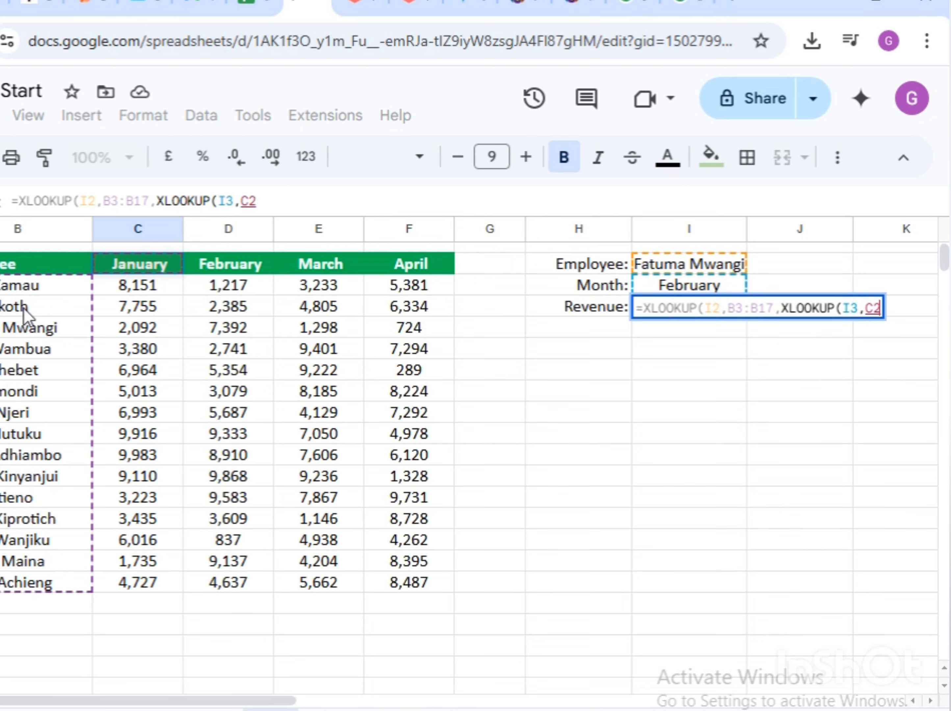
pyautogui.hotkey('shift', 'Right')
pyautogui.hotkey('shift', 'Right')
pyautogui.hotkey('shift', 'Right')
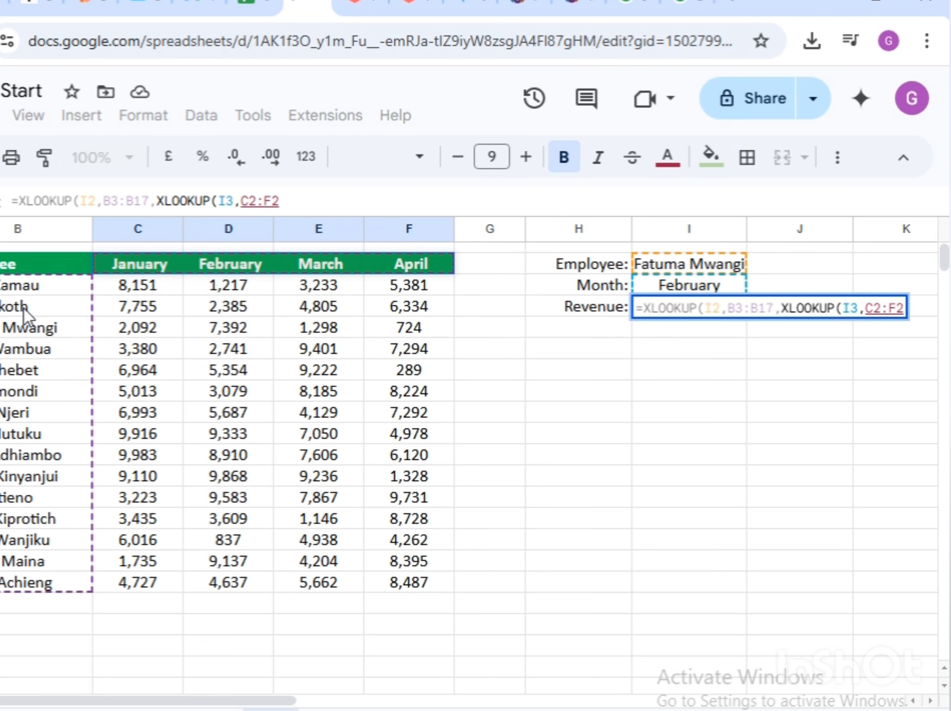
pyautogui.write(',')
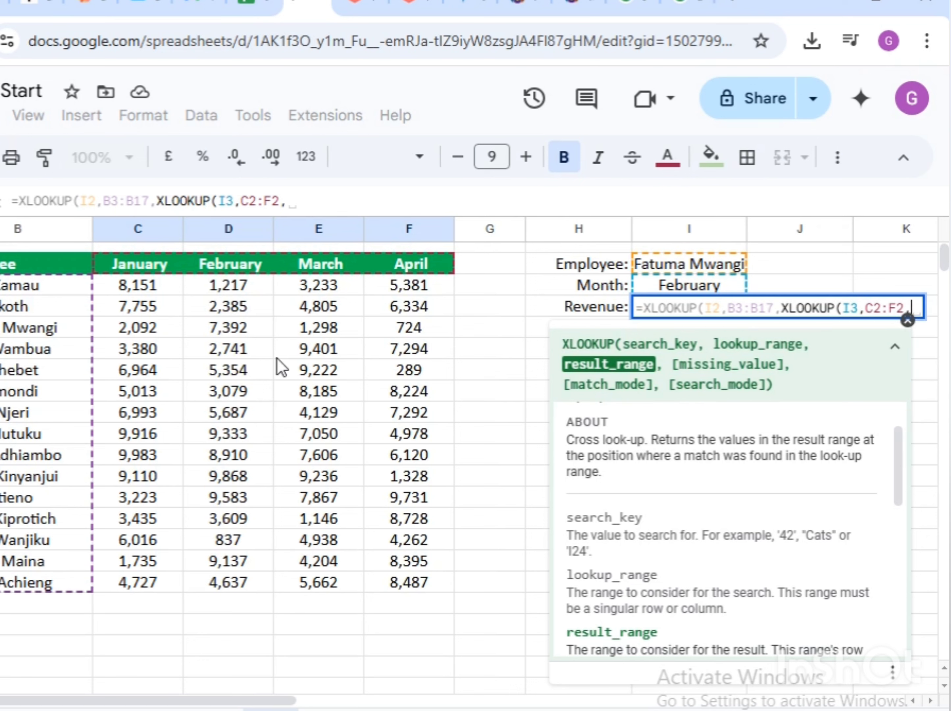
# Add C3:F17 as the nested XLOOKUP's result range, close both functions and enter the formula in I4
pyautogui.click(147, 296)
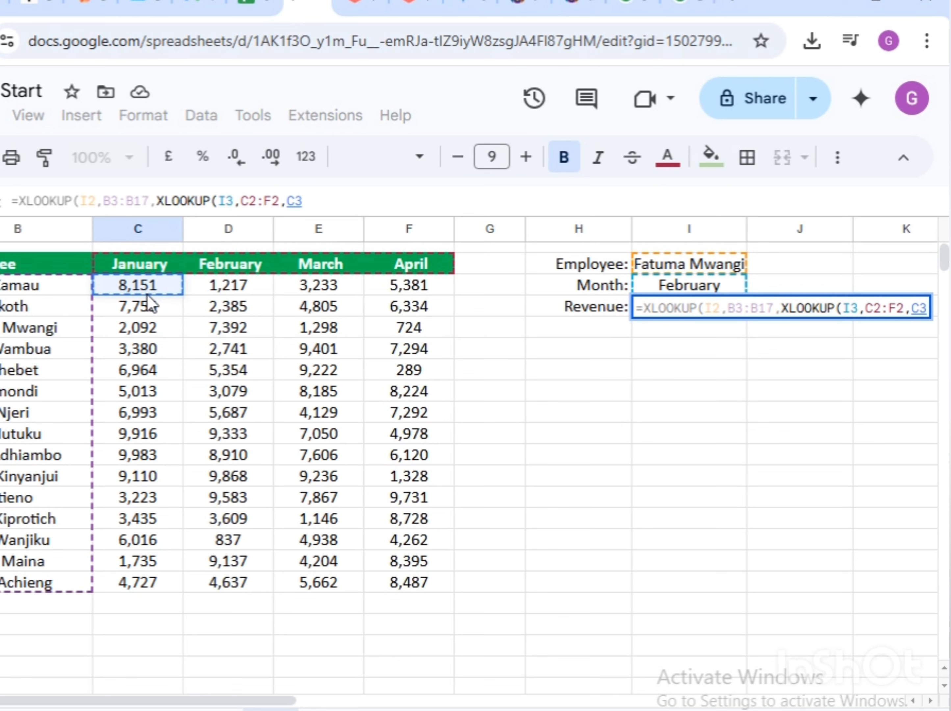
pyautogui.hotkey('ctrl', 'shift', 'Down')
pyautogui.hotkey('ctrl', 'shift', 'Right')
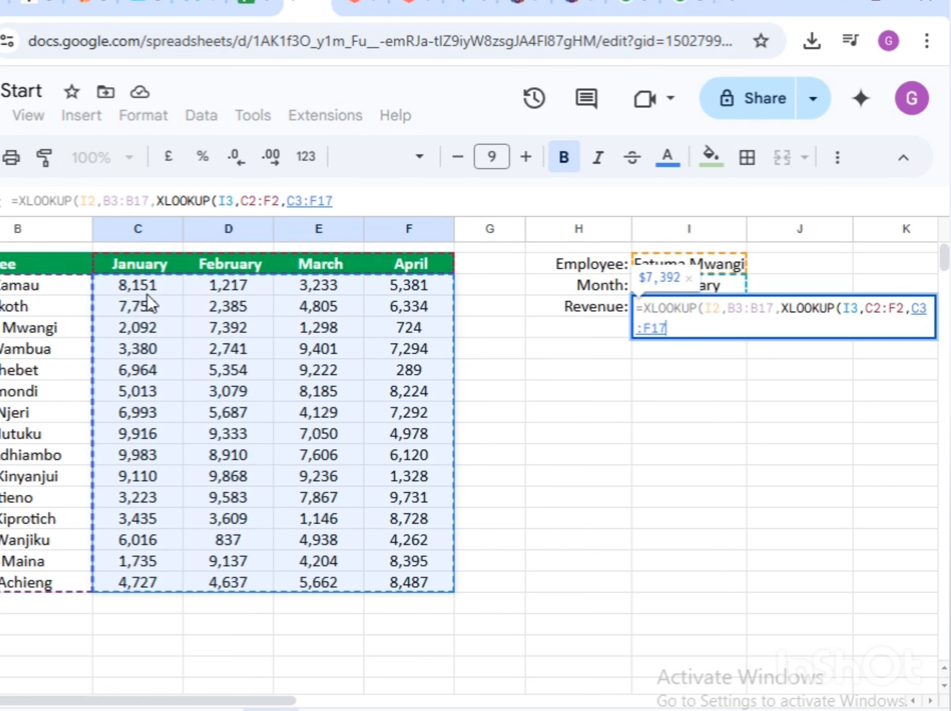
pyautogui.write(')')
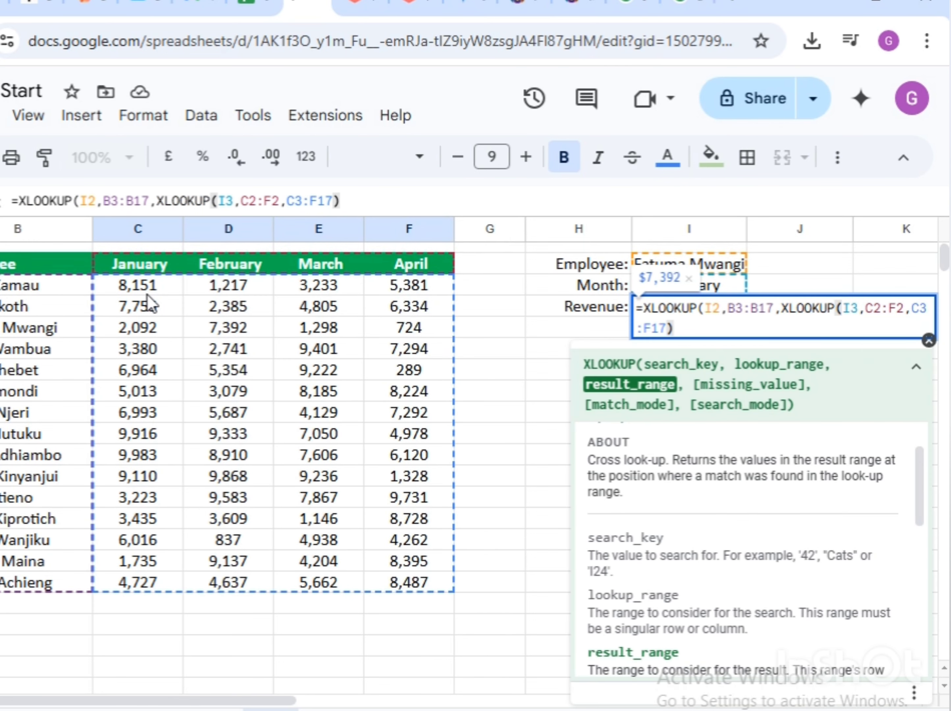
pyautogui.write(')')
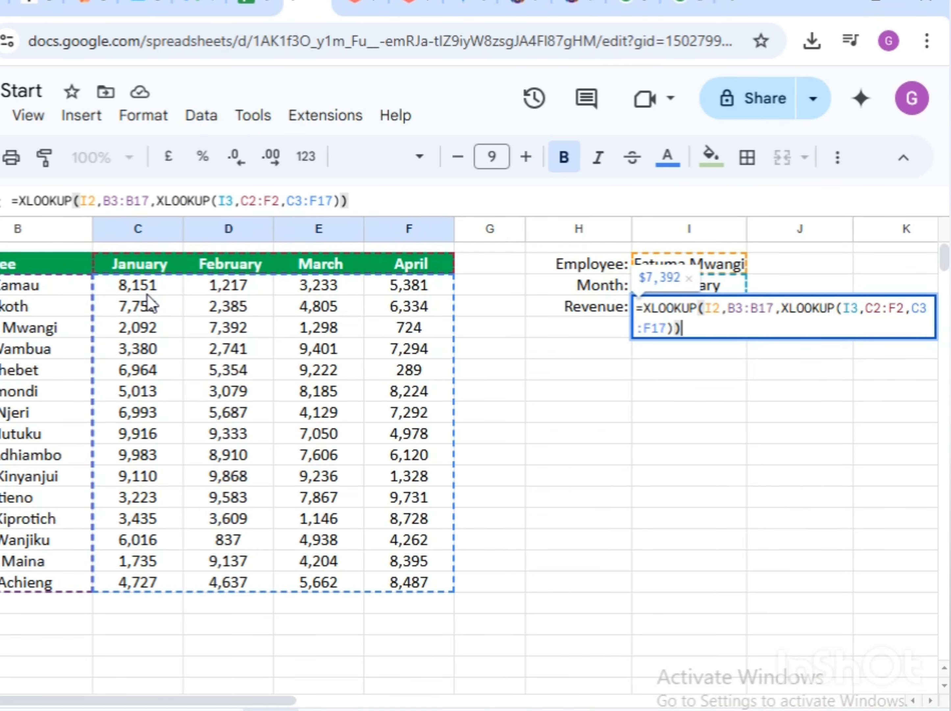
pyautogui.press('Return')
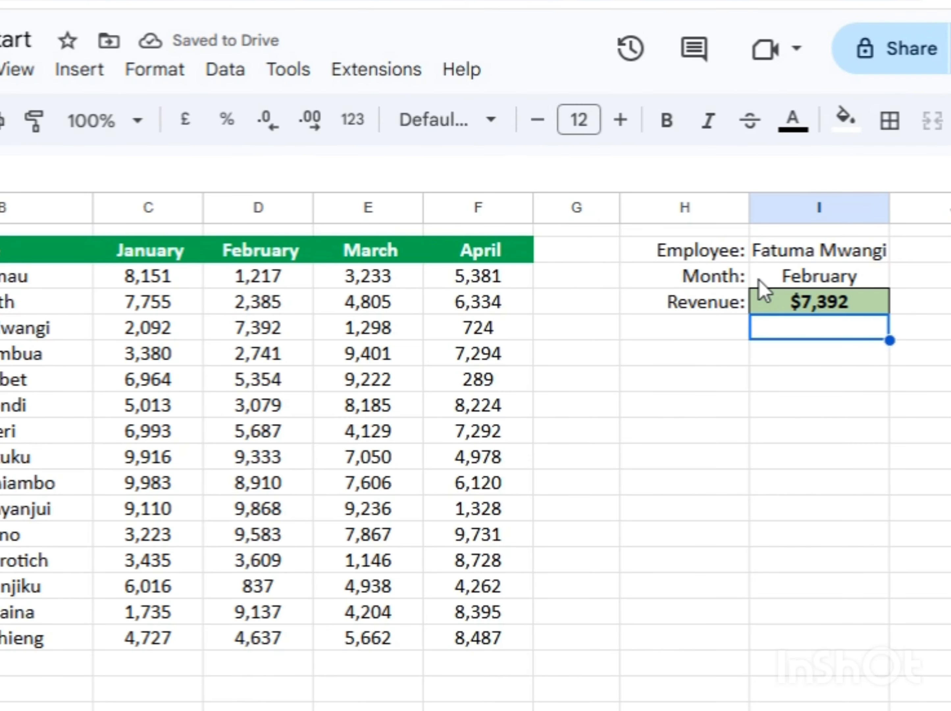
# Compare the revenue returned in I4 with the chosen employee's February value in the table
pyautogui.click(799, 253)
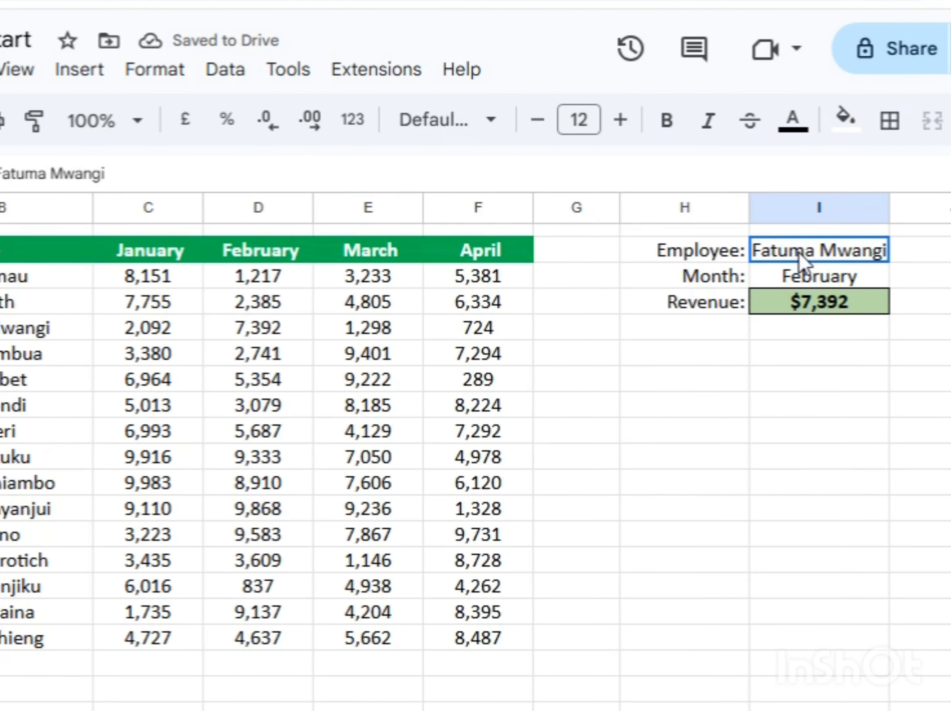
pyautogui.click(826, 307)
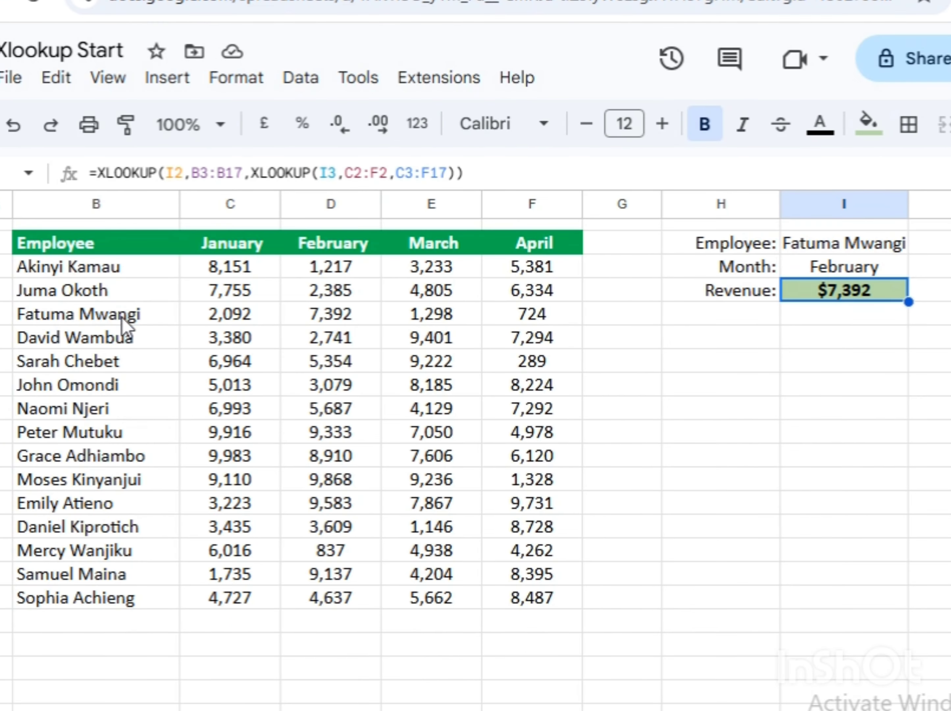
pyautogui.click(123, 322)
pyautogui.click(353, 322)
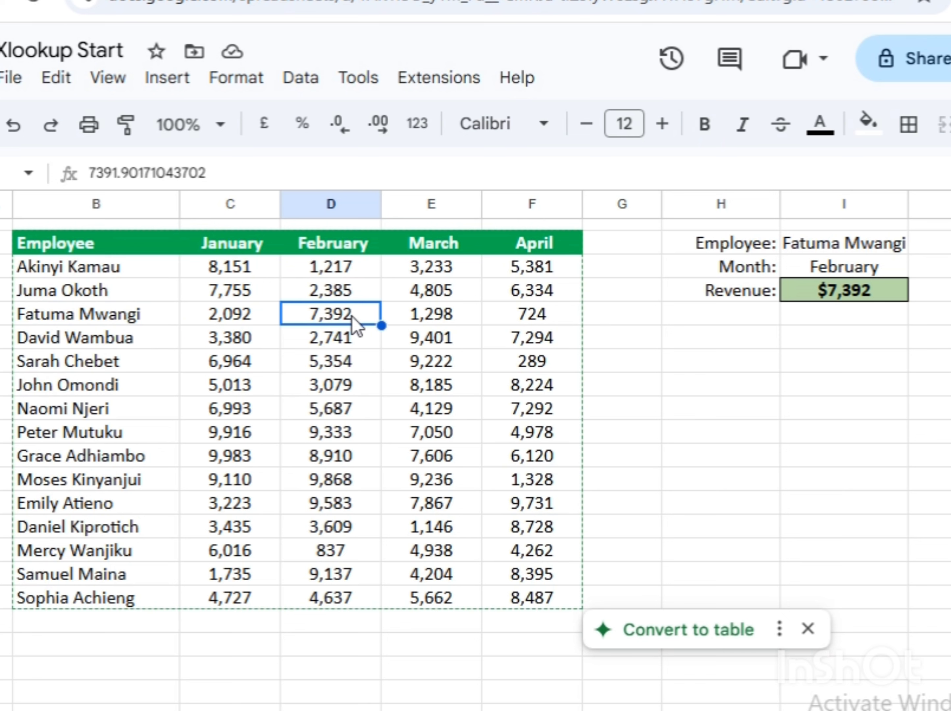
# Replace the month in I3 with April and check the result against the employee's April value in the table
pyautogui.click(844, 270)
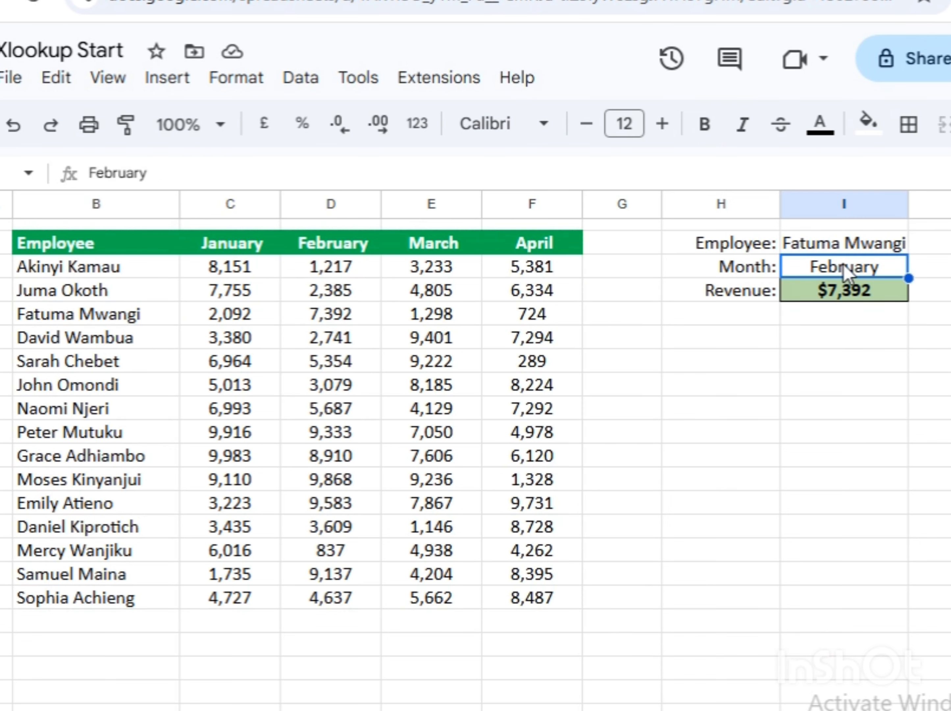
pyautogui.press('Delete')
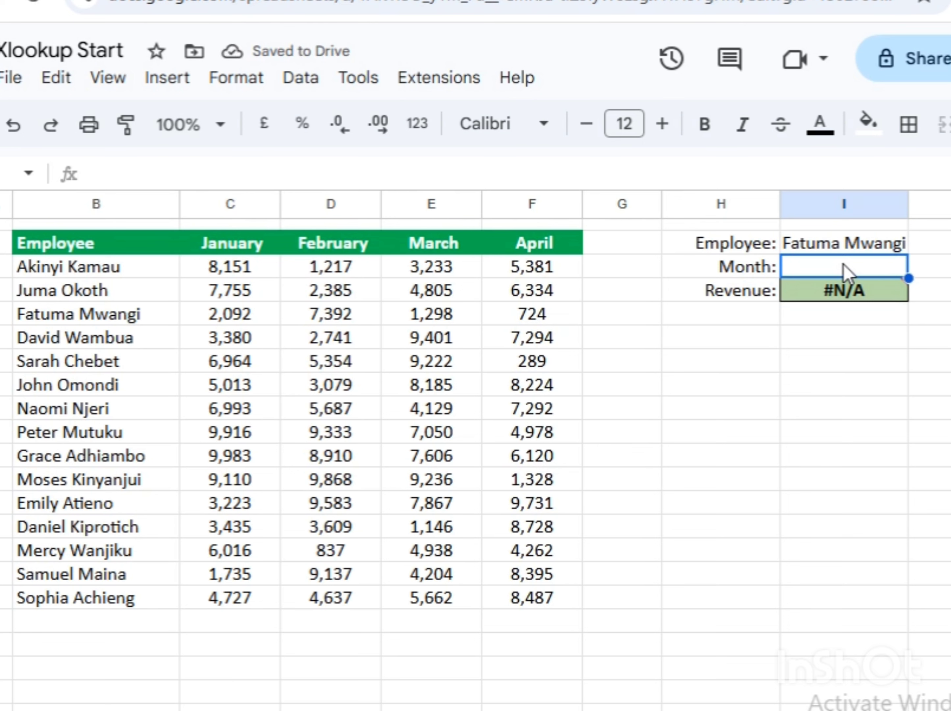
pyautogui.write('April')
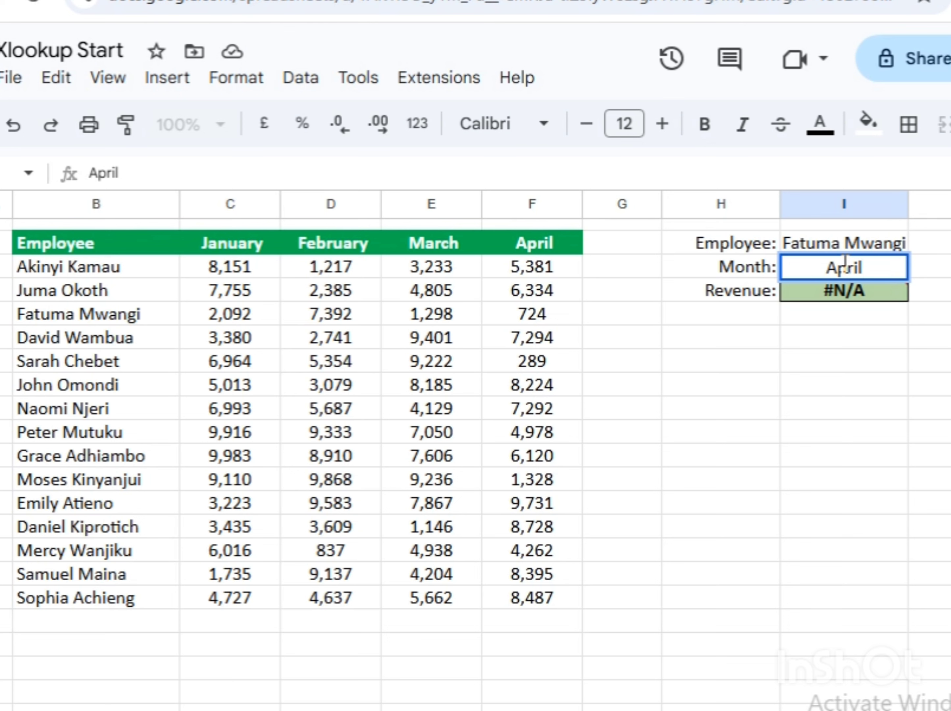
pyautogui.press('Return')
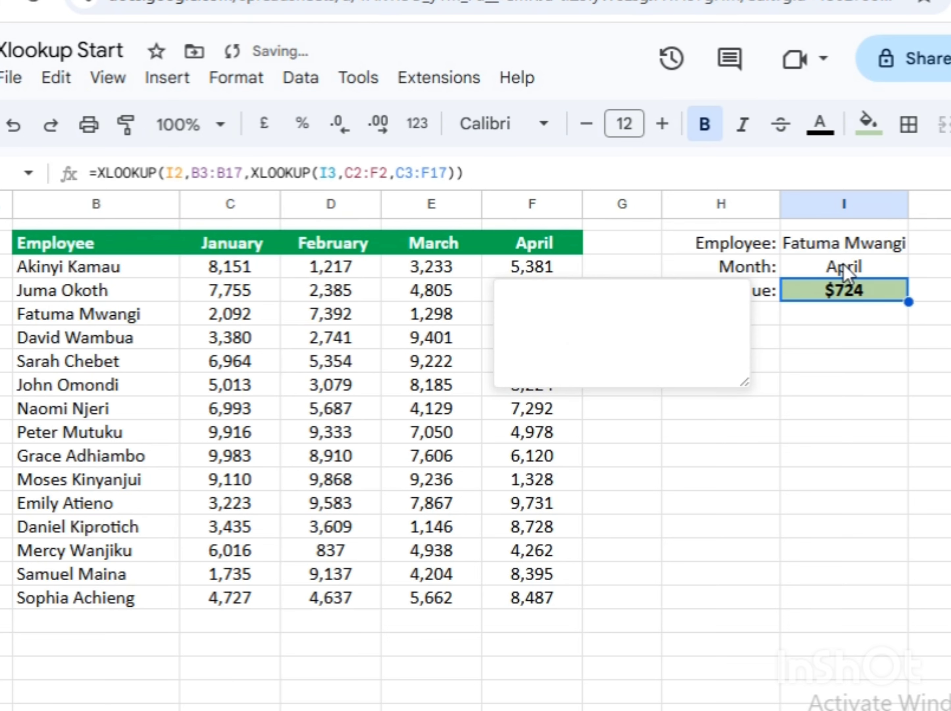
pyautogui.click(467, 293)
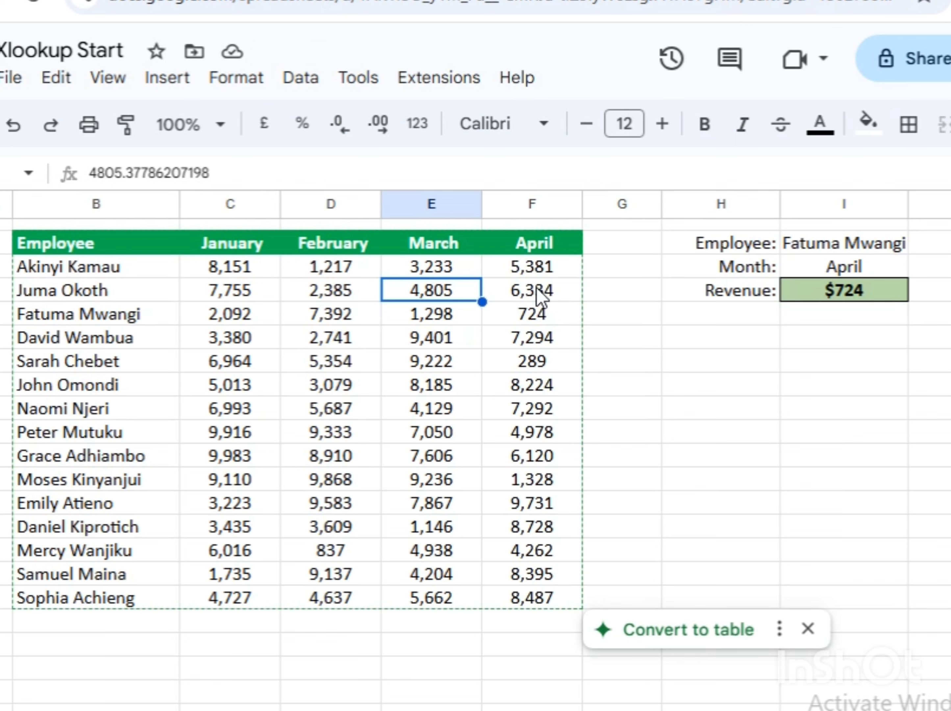
pyautogui.click(547, 316)
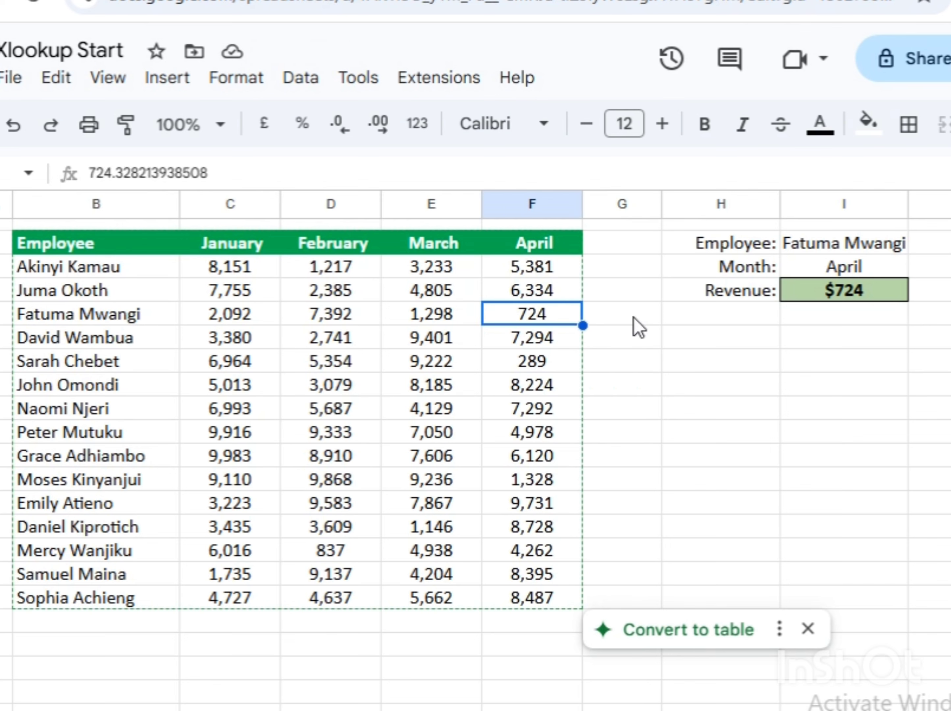
# Replace the employee in I2 with the reference =B17 and check the result against that employee's April value in the table
pyautogui.click(846, 246)
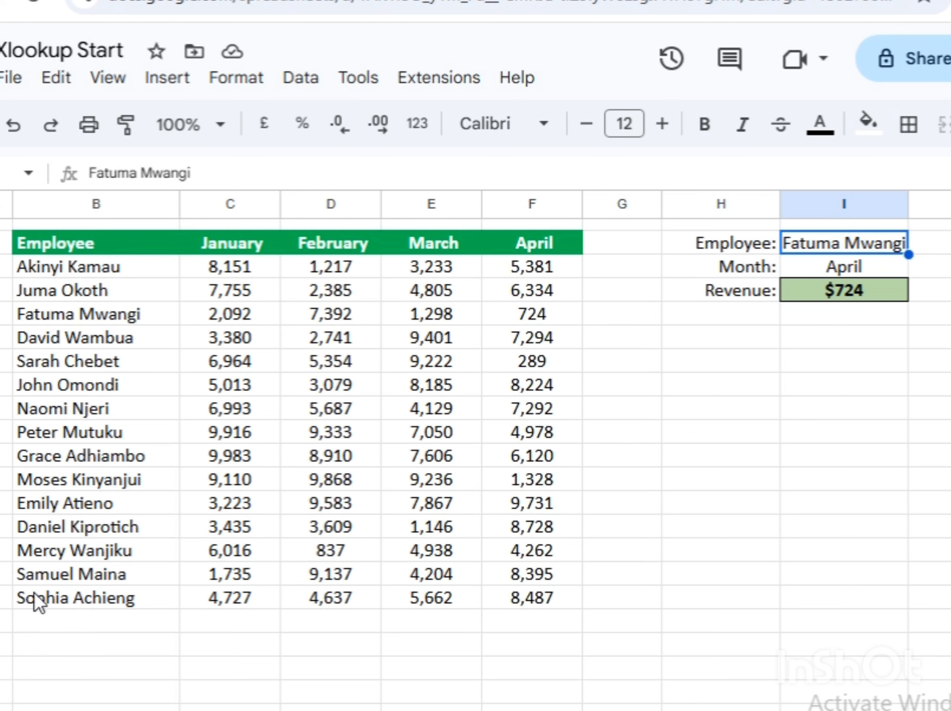
pyautogui.press('Delete')
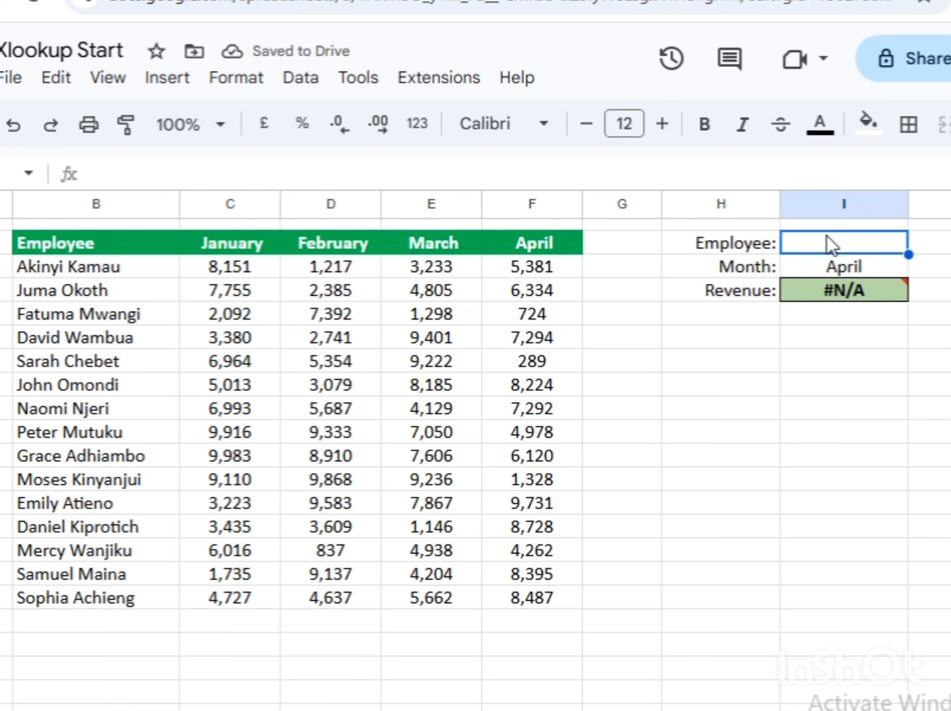
pyautogui.write('=')
pyautogui.click(38, 604)
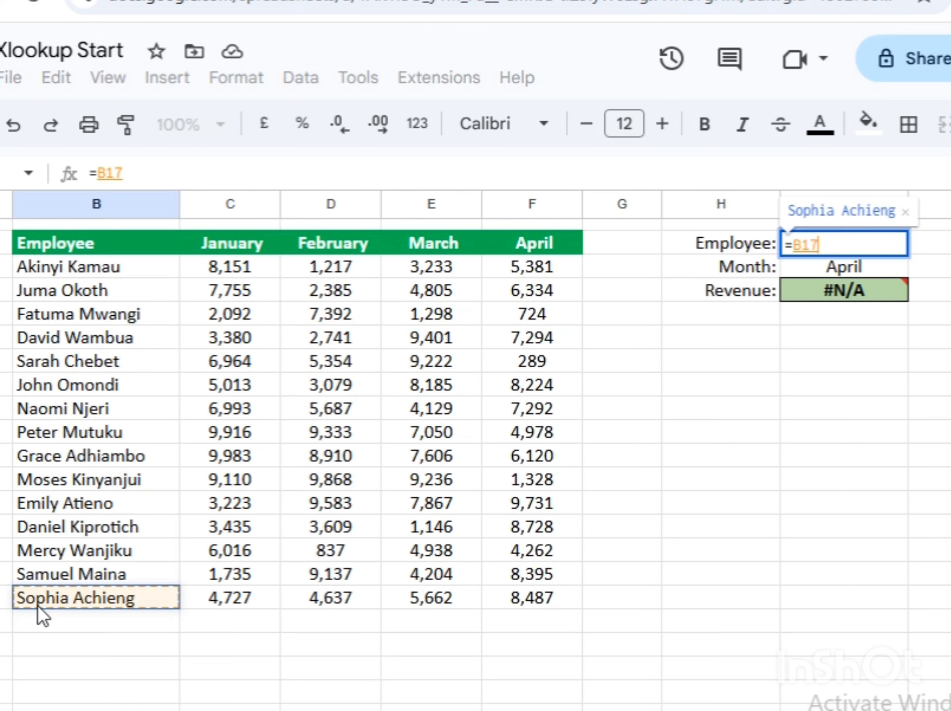
pyautogui.press('Return')
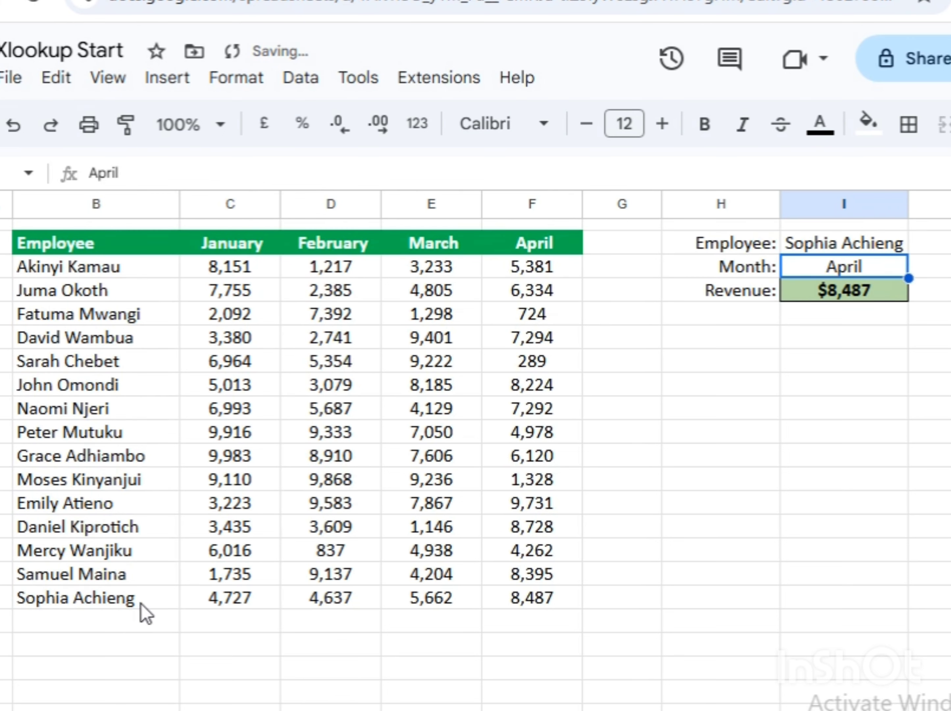
pyautogui.click(552, 599)
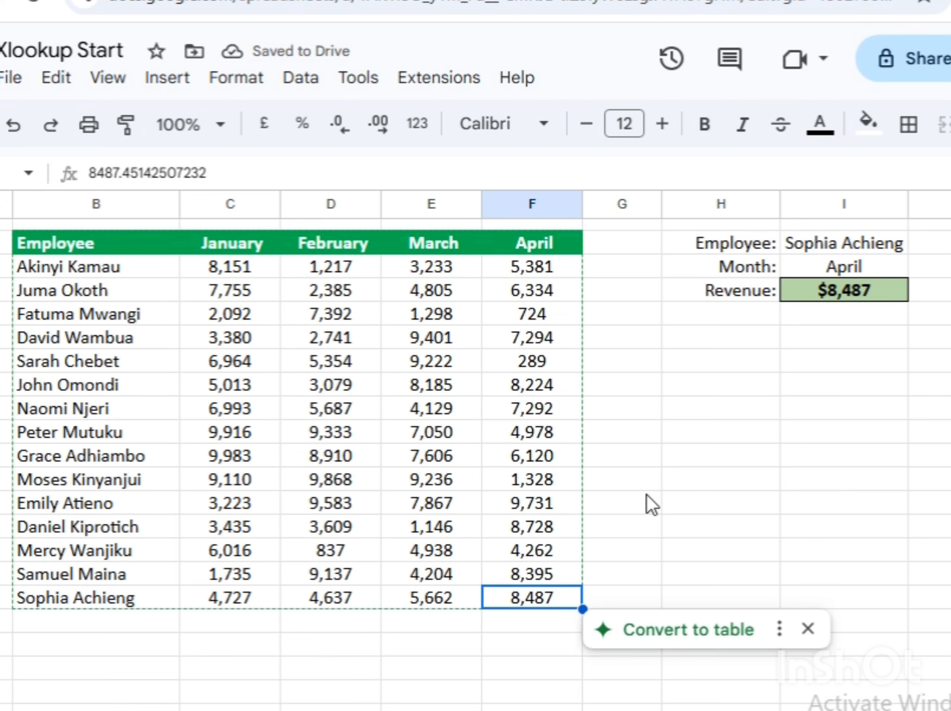
# Replace the month in I3 with a reference to the January header and check the revenue against the employee's January value in the table
pyautogui.click(845, 273)
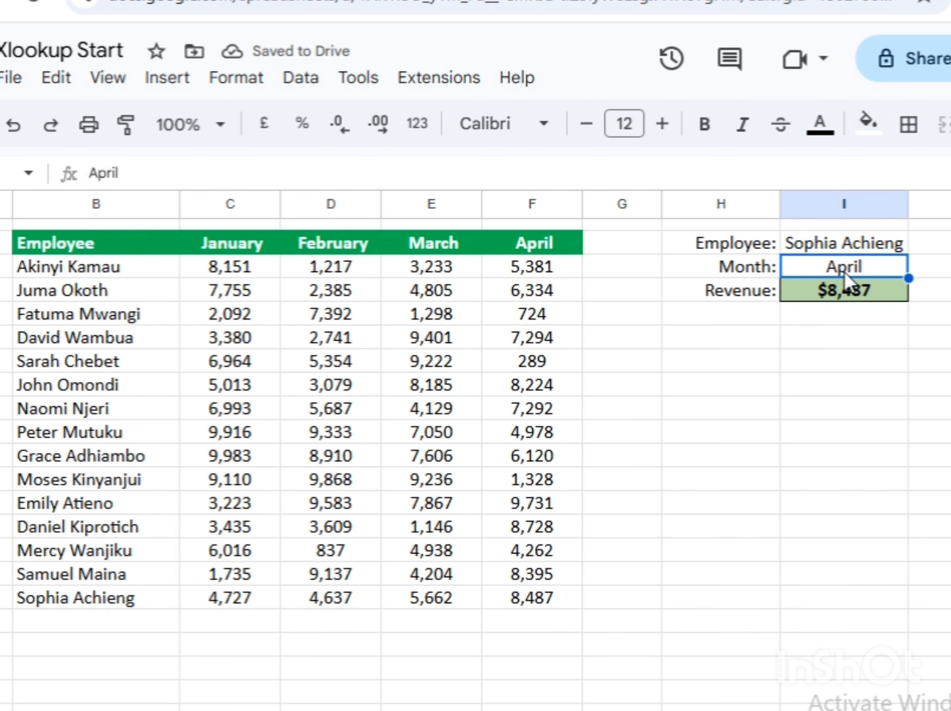
pyautogui.press('Delete')
pyautogui.write('=')
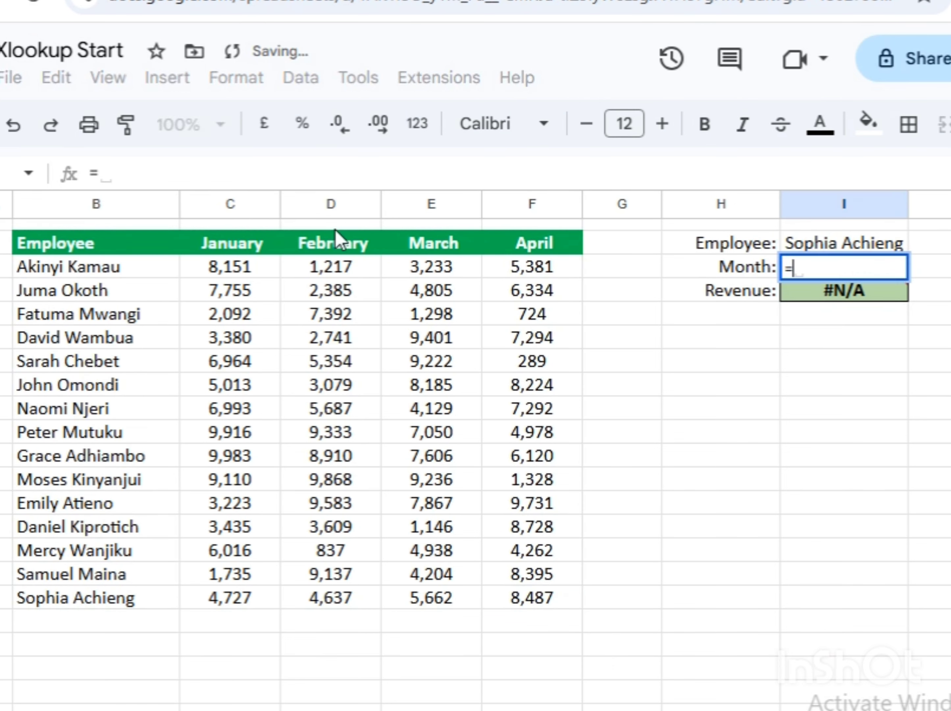
pyautogui.click(256, 245)
pyautogui.press('Return')
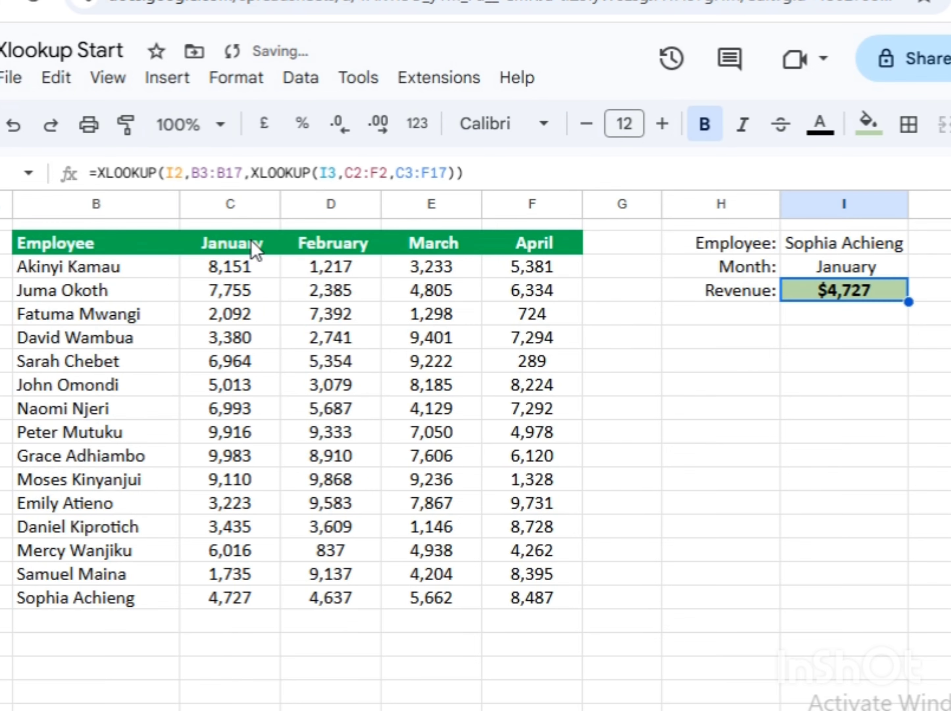
pyautogui.click(241, 602)
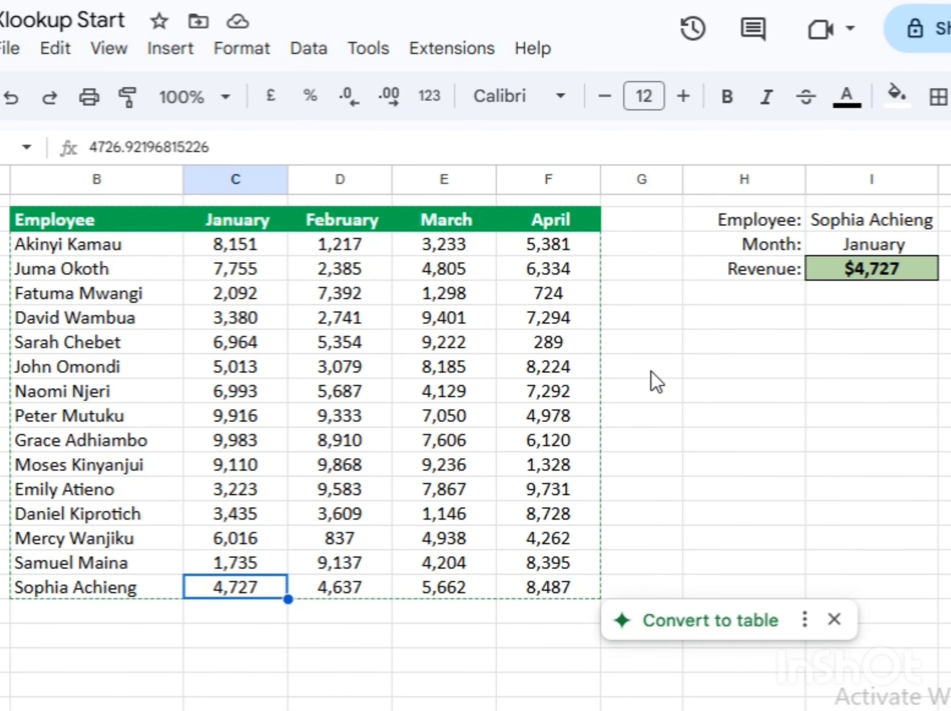
# Go to the sheet with the empty Bonus column and examine the revenue thresholds and bonus percentages in the tier table F2:G6
pyautogui.click(120, 250)
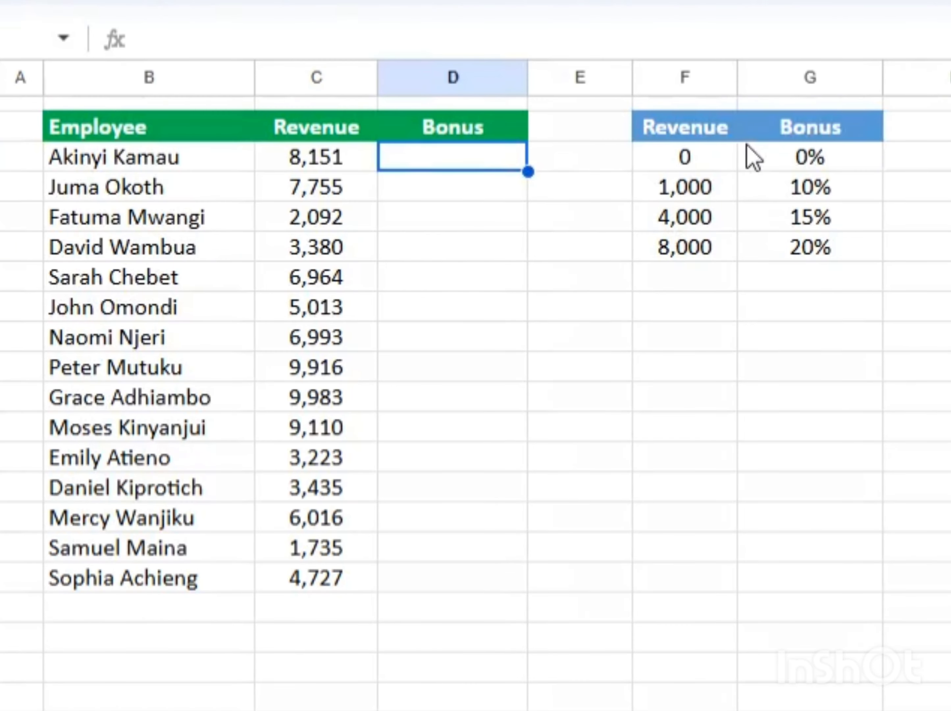
pyautogui.click(751, 156)
pyautogui.click(679, 137)
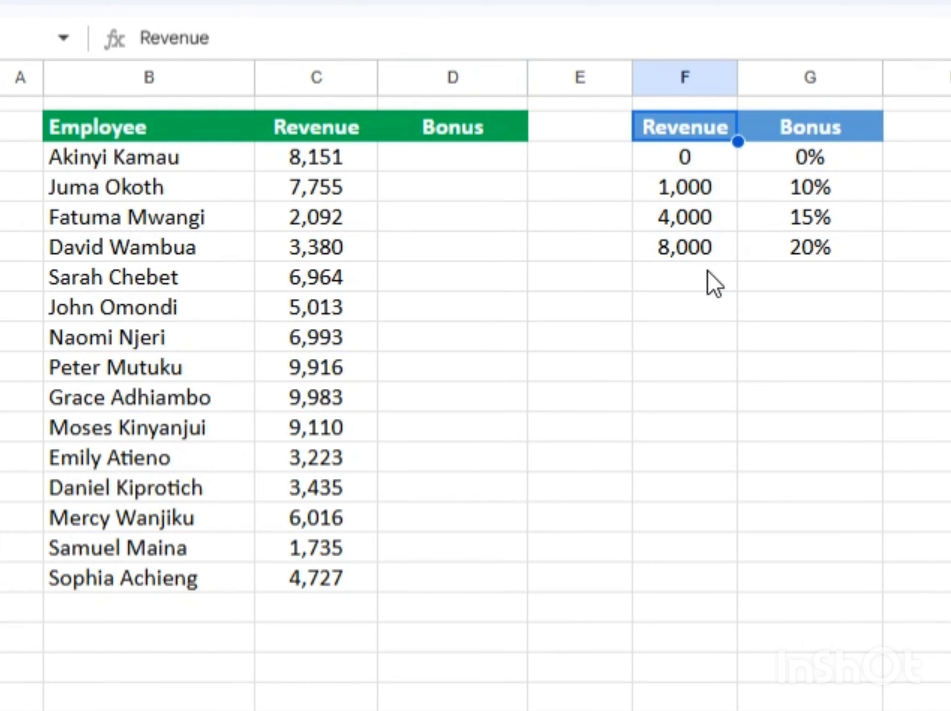
pyautogui.click(688, 167)
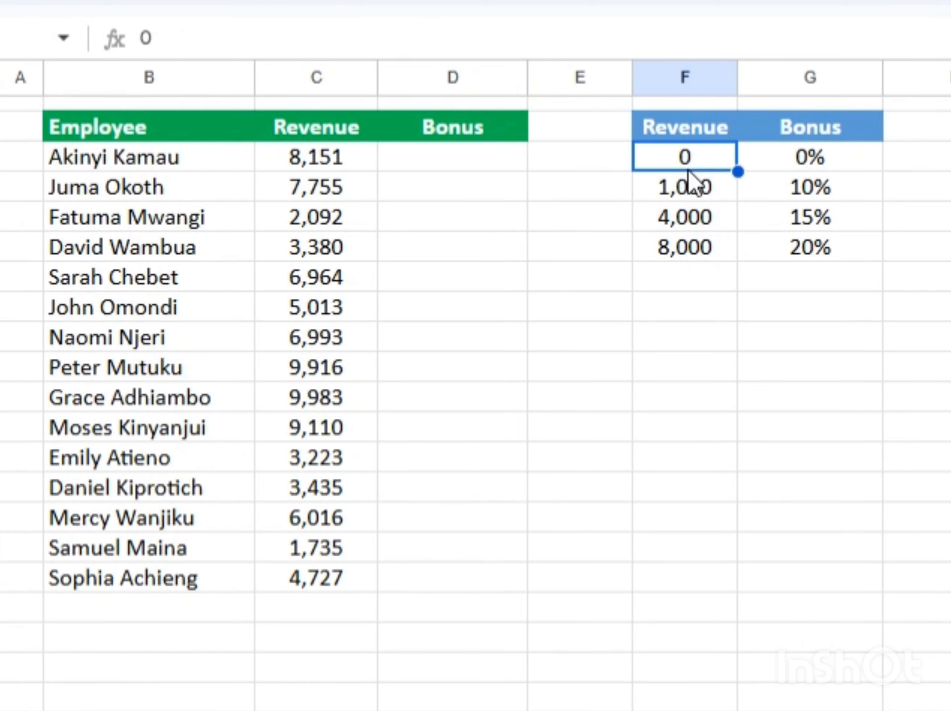
pyautogui.click(786, 163)
pyautogui.click(665, 193)
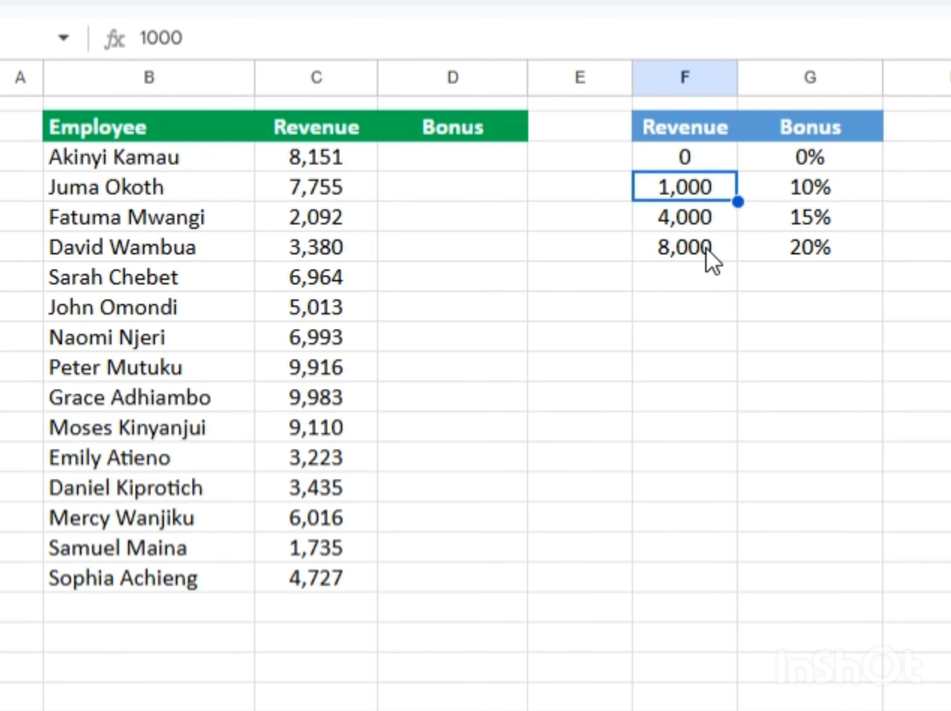
pyautogui.click(697, 221)
pyautogui.click(796, 193)
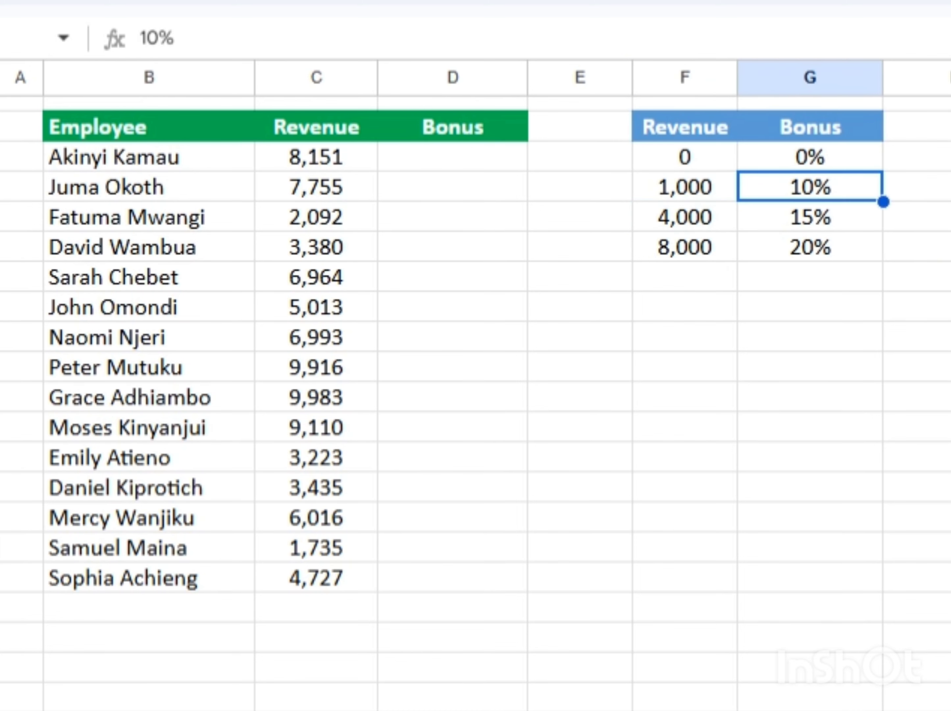
pyautogui.click(690, 215)
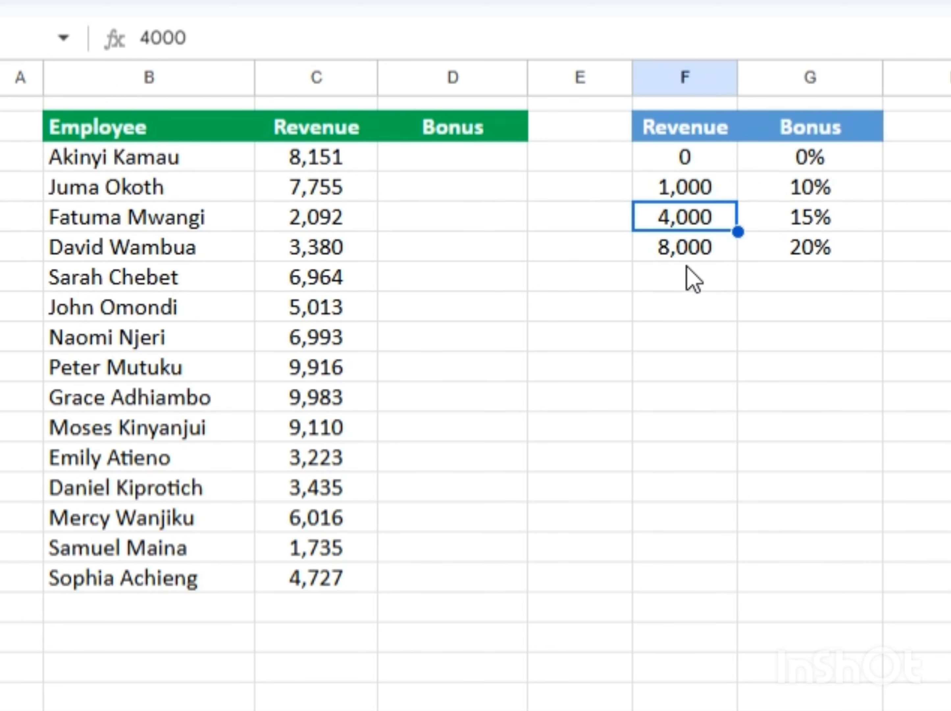
pyautogui.click(688, 254)
pyautogui.click(797, 221)
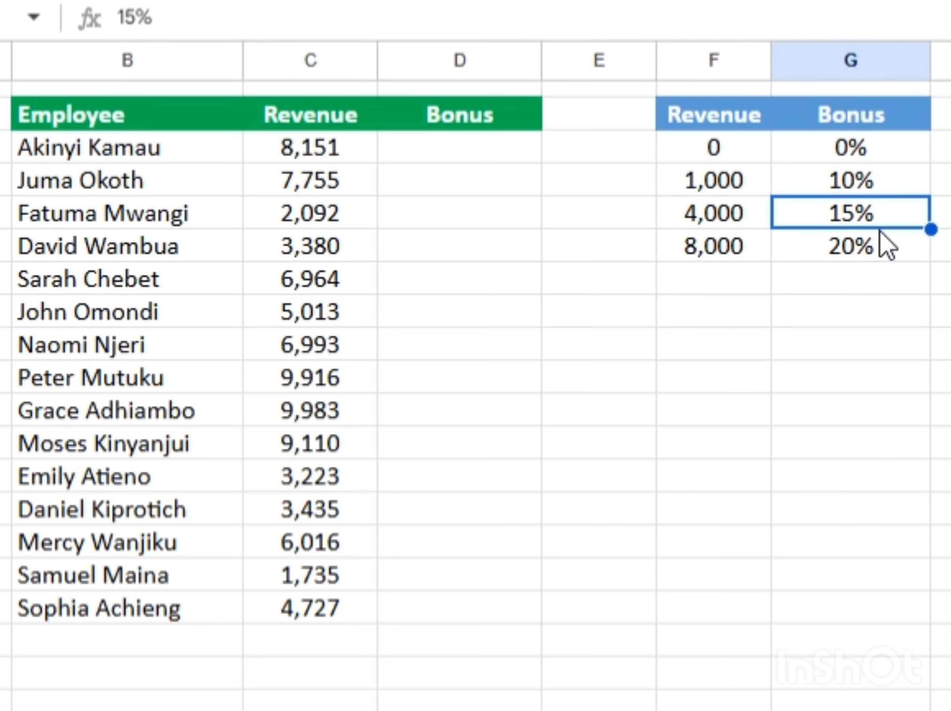
pyautogui.click(689, 256)
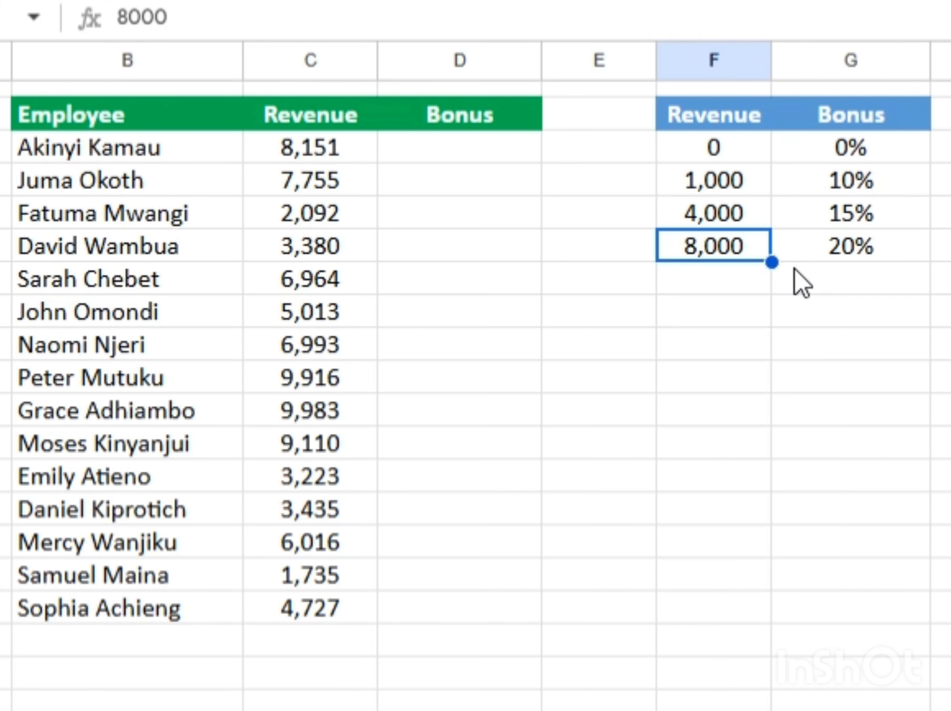
pyautogui.click(722, 285)
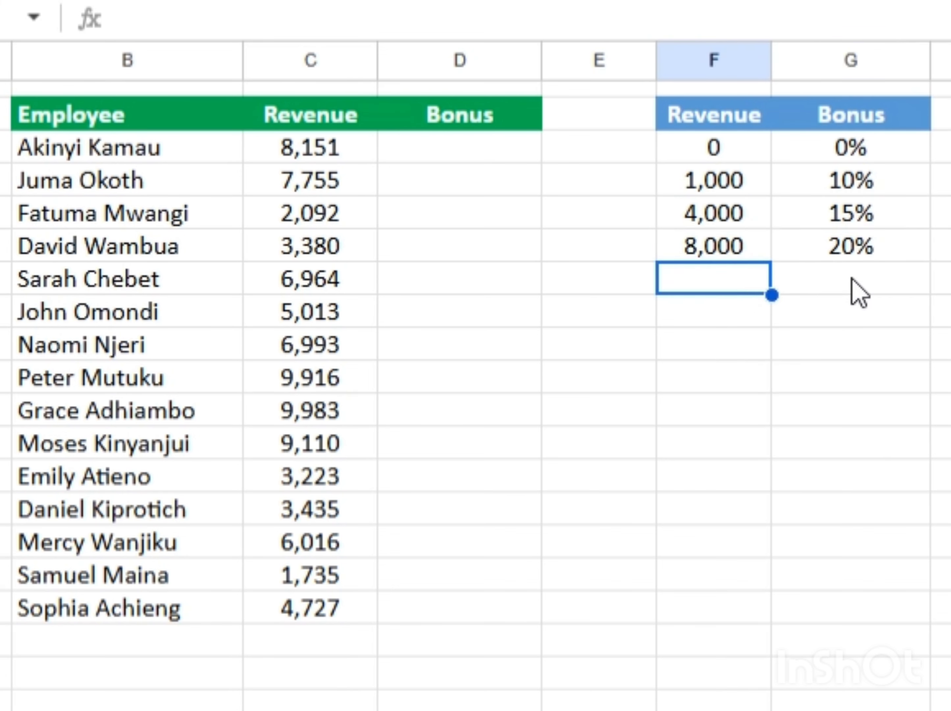
pyautogui.click(890, 251)
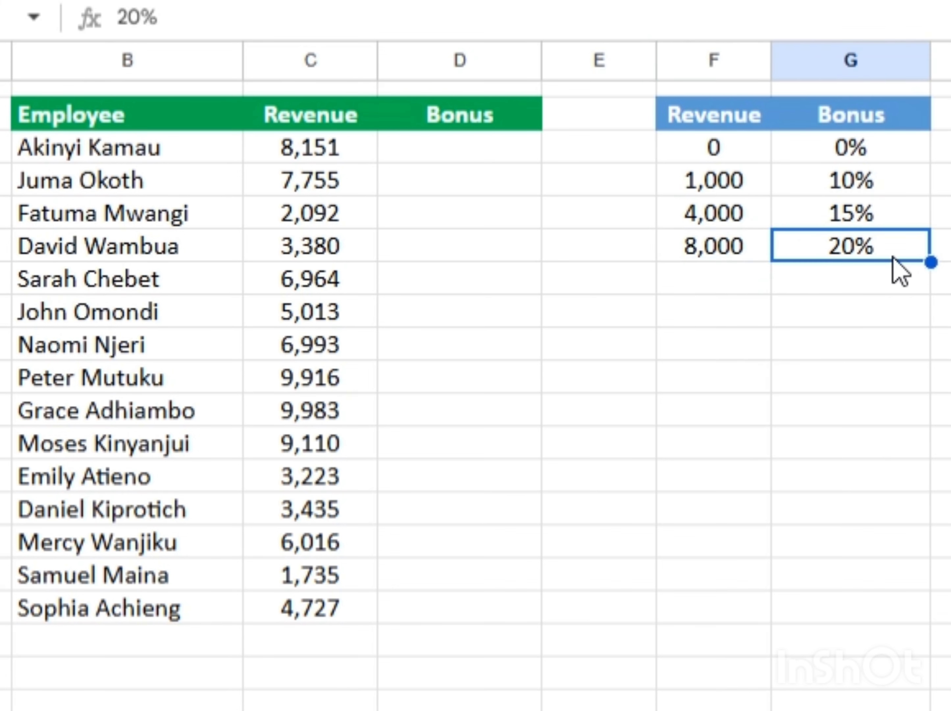
# Compare the first employee's revenue in C3 with the bonus percentage of the 8,000 tier in G6
pyautogui.click(323, 147)
pyautogui.click(61, 158)
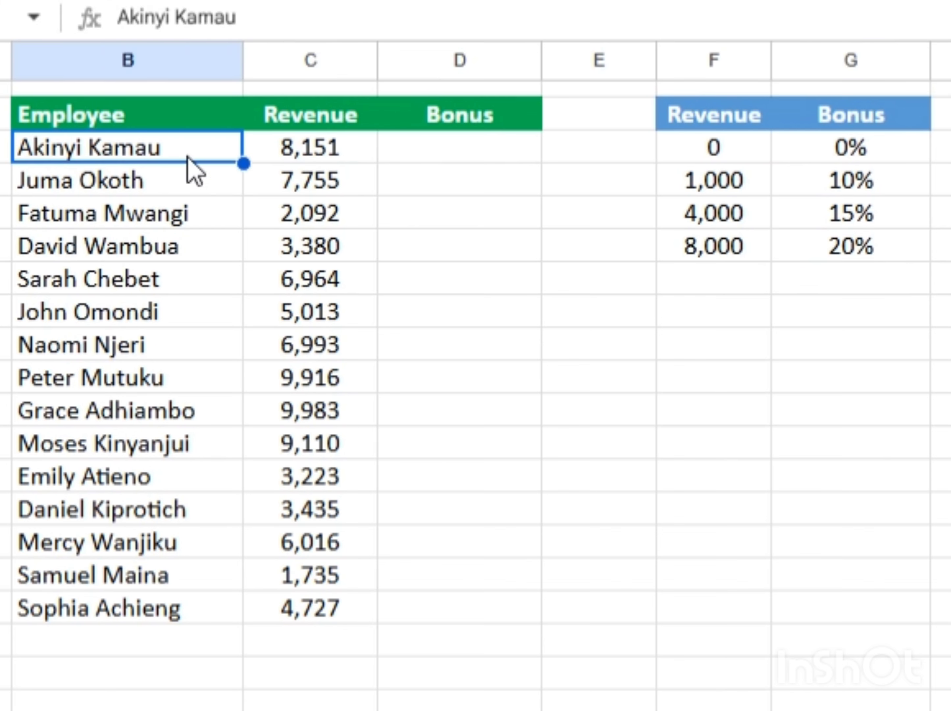
pyautogui.click(321, 161)
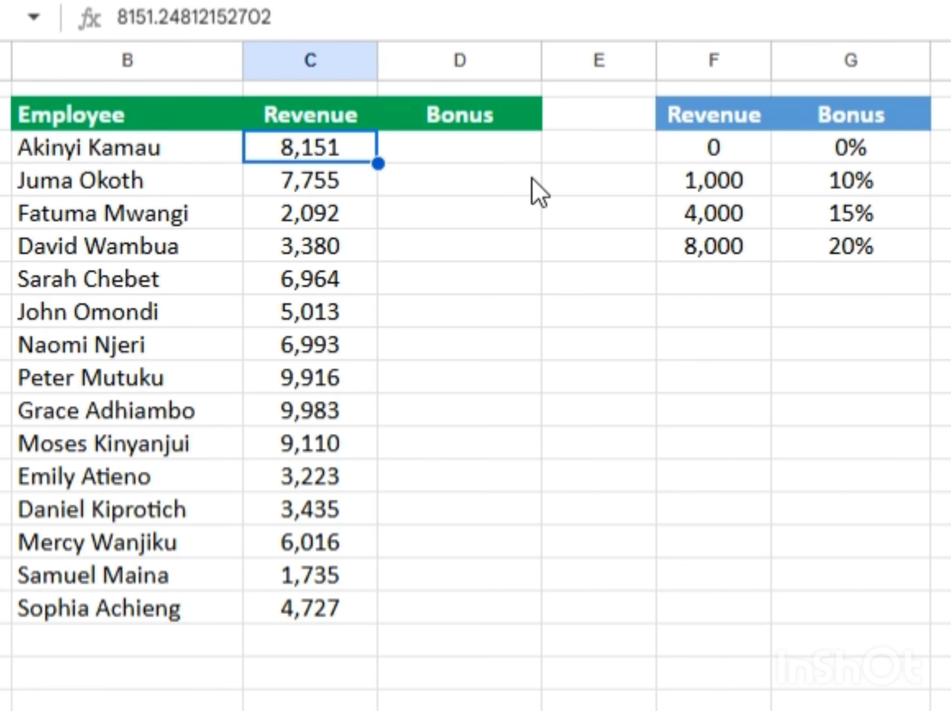
pyautogui.click(856, 249)
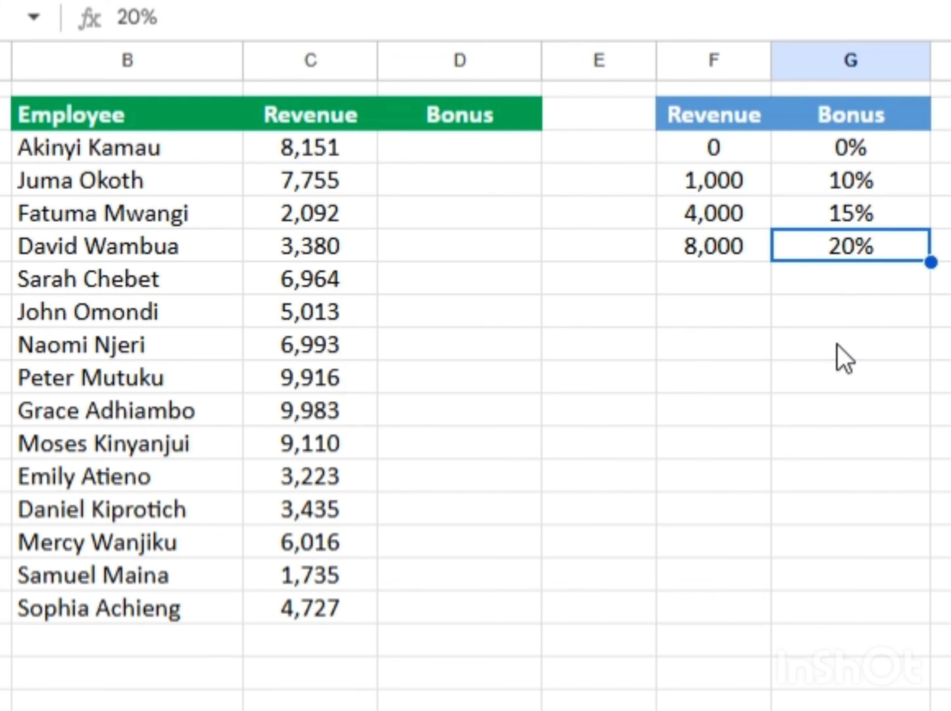
pyautogui.click(415, 155)
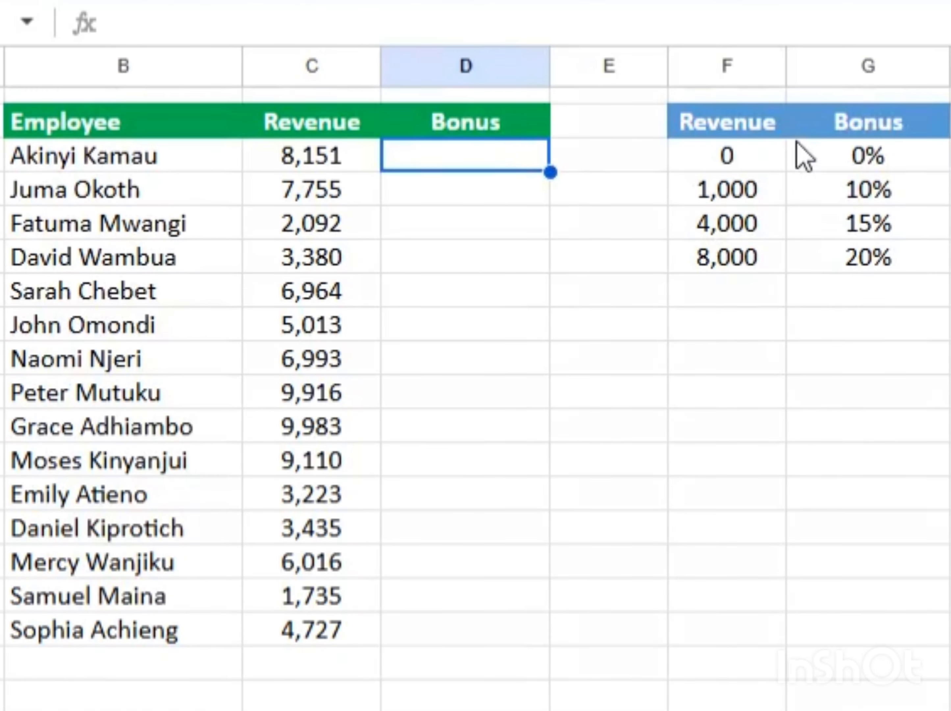
# Review each revenue threshold in F3:F6 together with its matching bonus percentage in G3:G6
pyautogui.click(798, 148)
pyautogui.click(718, 126)
pyautogui.click(728, 160)
pyautogui.click(832, 166)
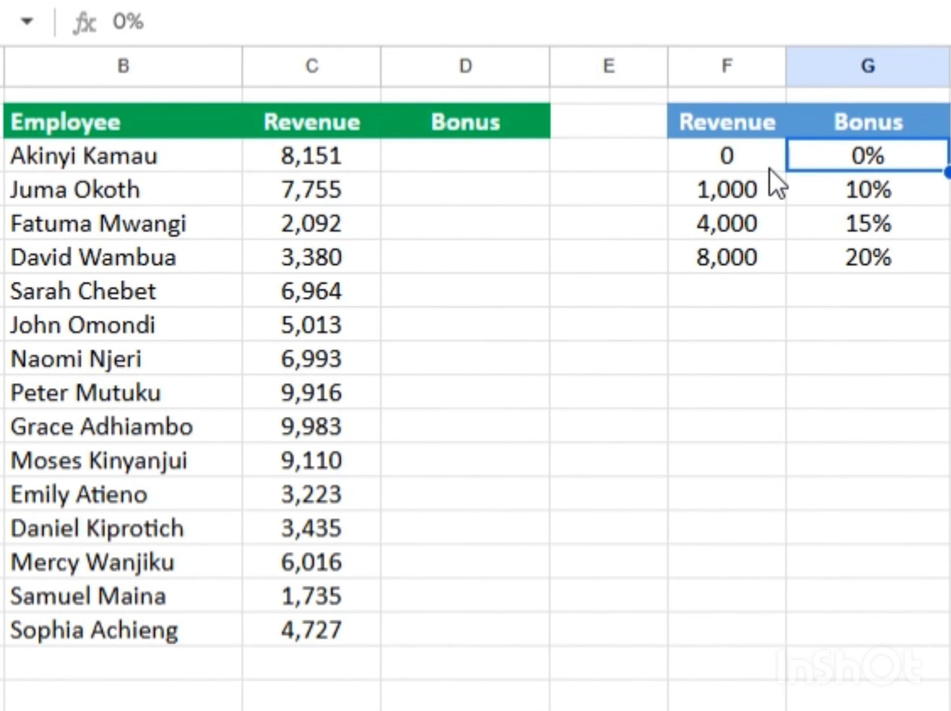
pyautogui.click(706, 194)
pyautogui.click(740, 232)
pyautogui.click(854, 189)
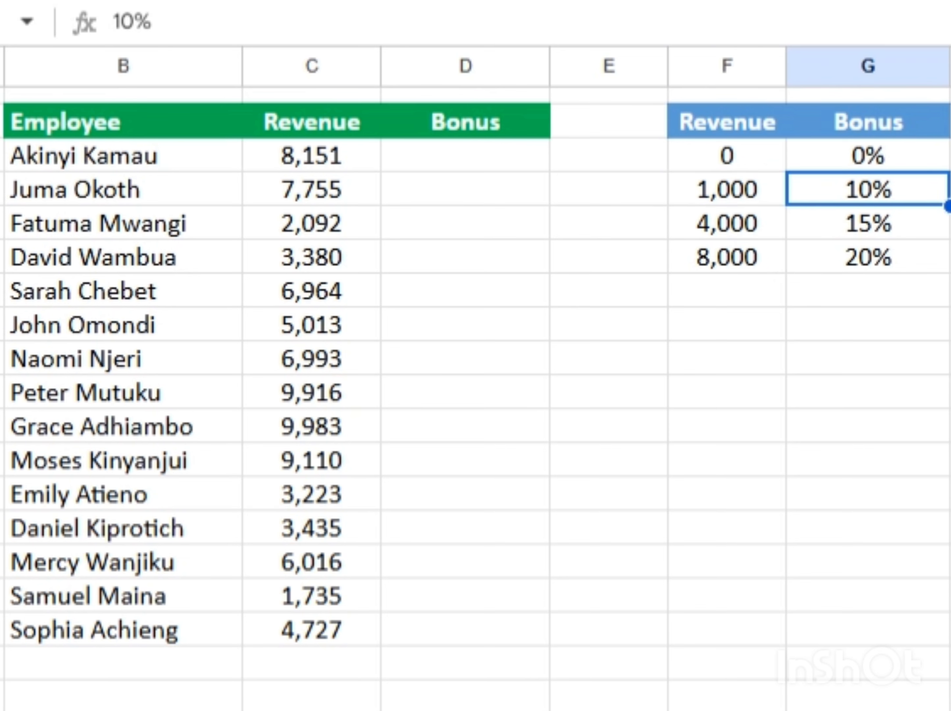
pyautogui.click(739, 229)
pyautogui.click(735, 272)
pyautogui.click(860, 244)
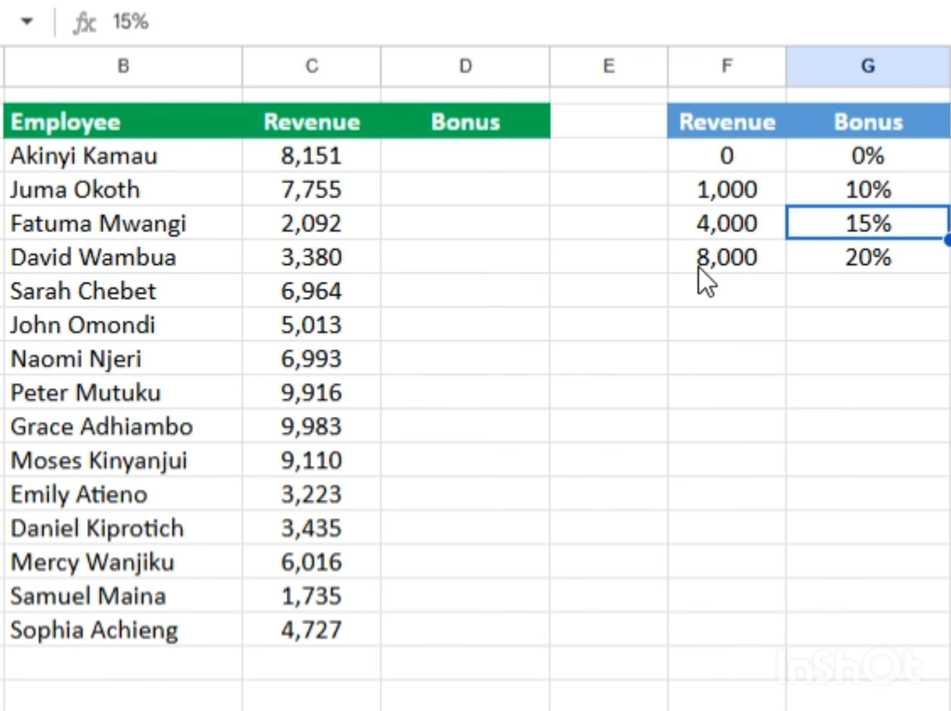
pyautogui.click(734, 299)
pyautogui.click(895, 265)
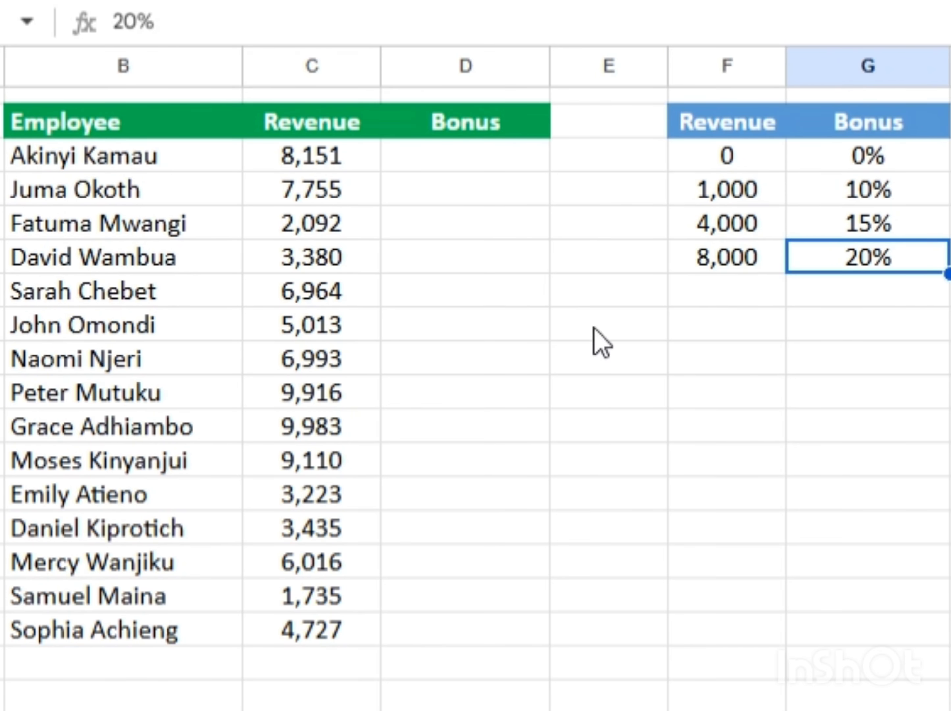
# Check again which bonus tier applies to the first employee's revenue in C3
pyautogui.click(326, 160)
pyautogui.click(53, 162)
pyautogui.click(321, 163)
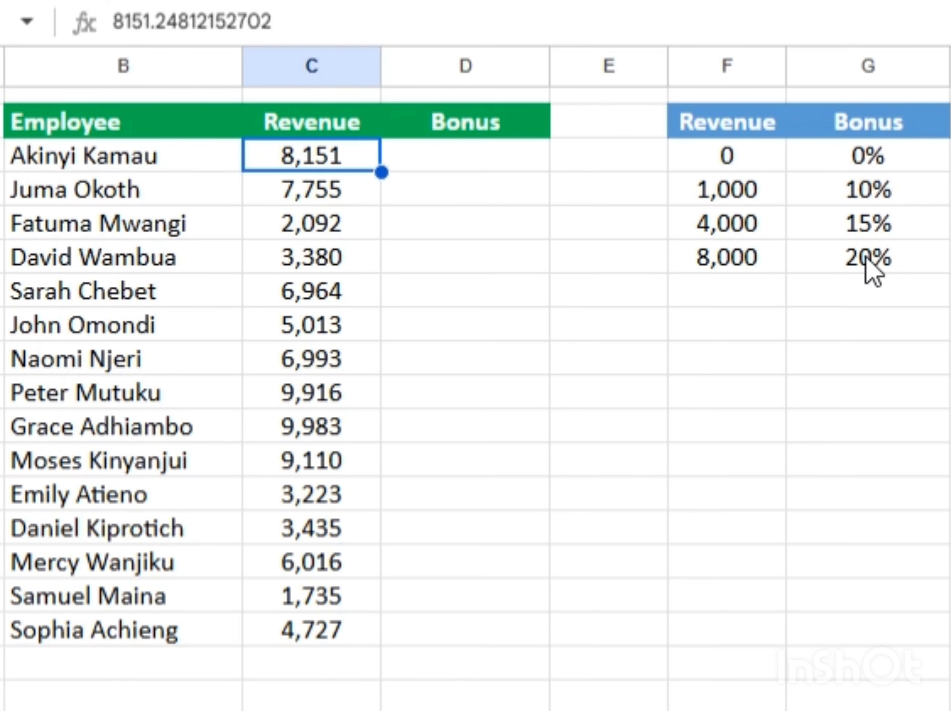
pyautogui.click(867, 262)
# Start an XLOOKUP formula in D3 with the first employee's revenue, C3, as the search key
pyautogui.click(424, 162)
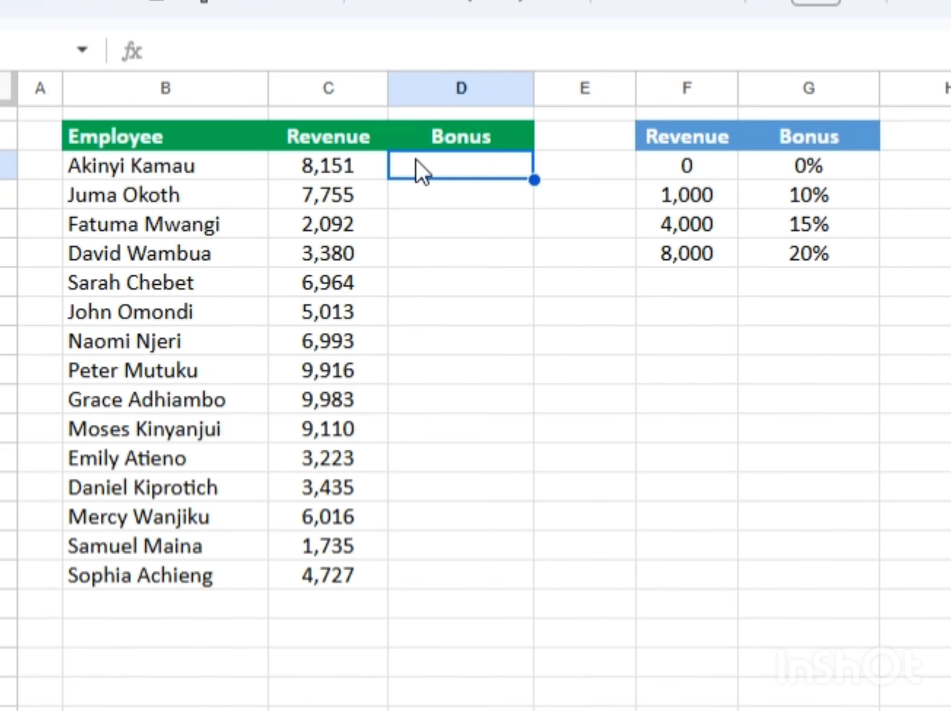
pyautogui.write('=x')
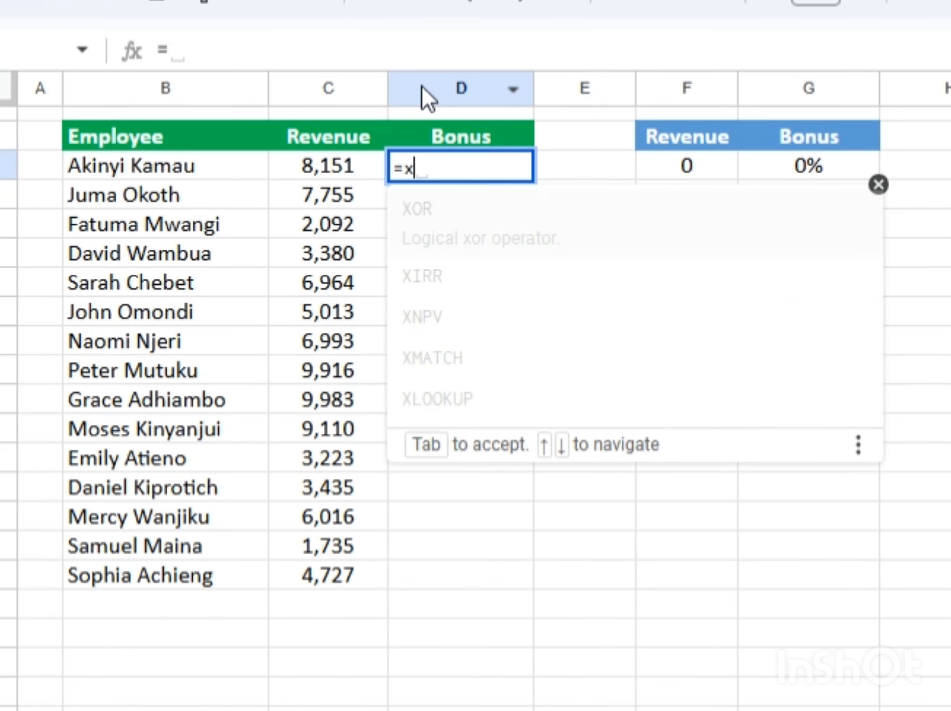
pyautogui.write('1')
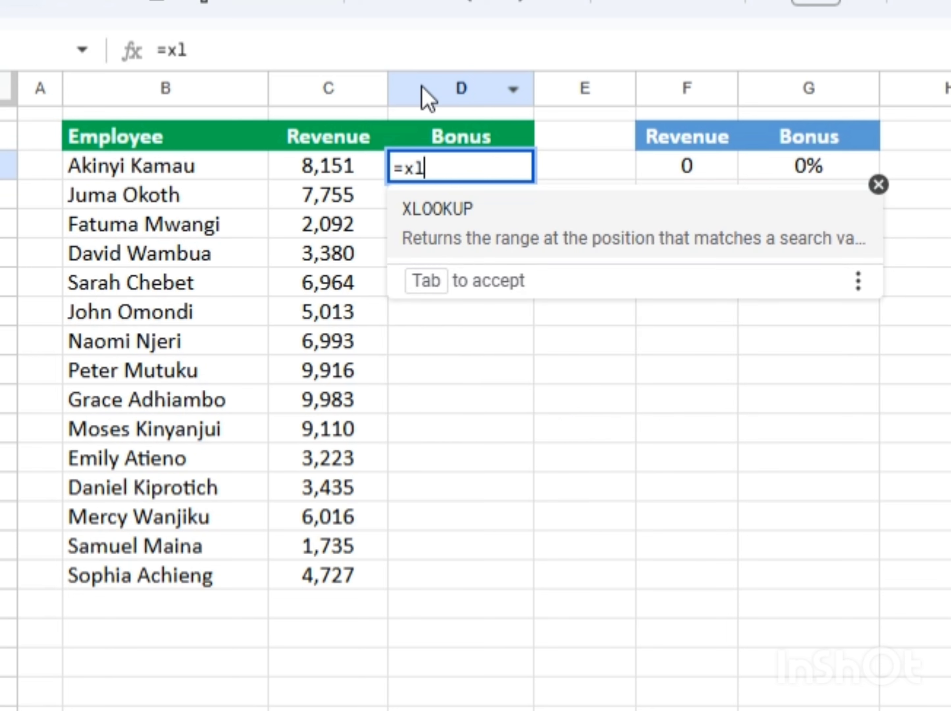
pyautogui.press('Tab')
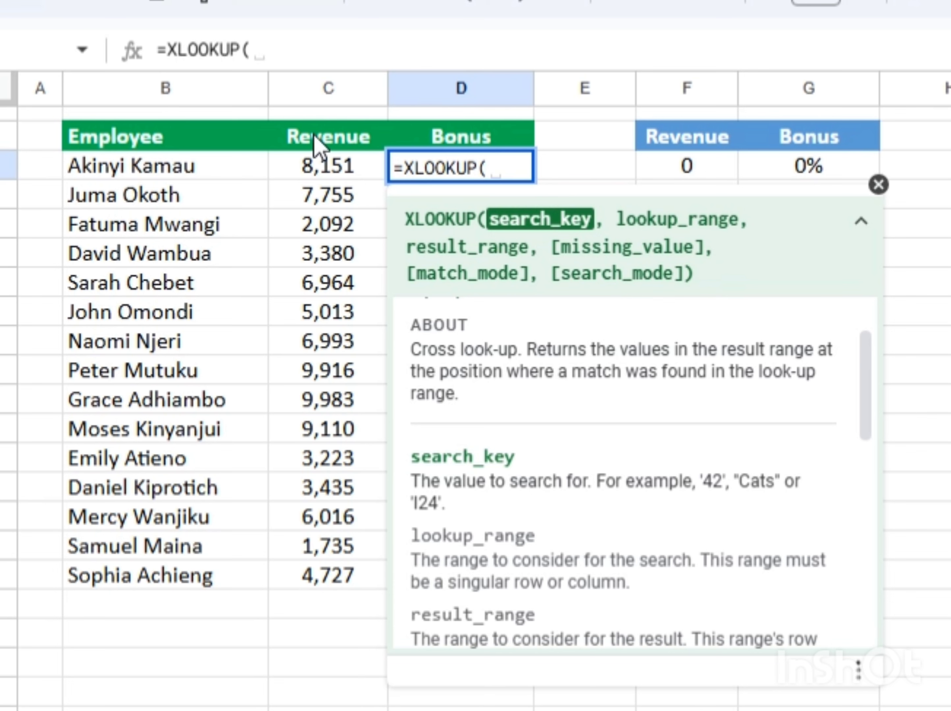
pyautogui.click(341, 167)
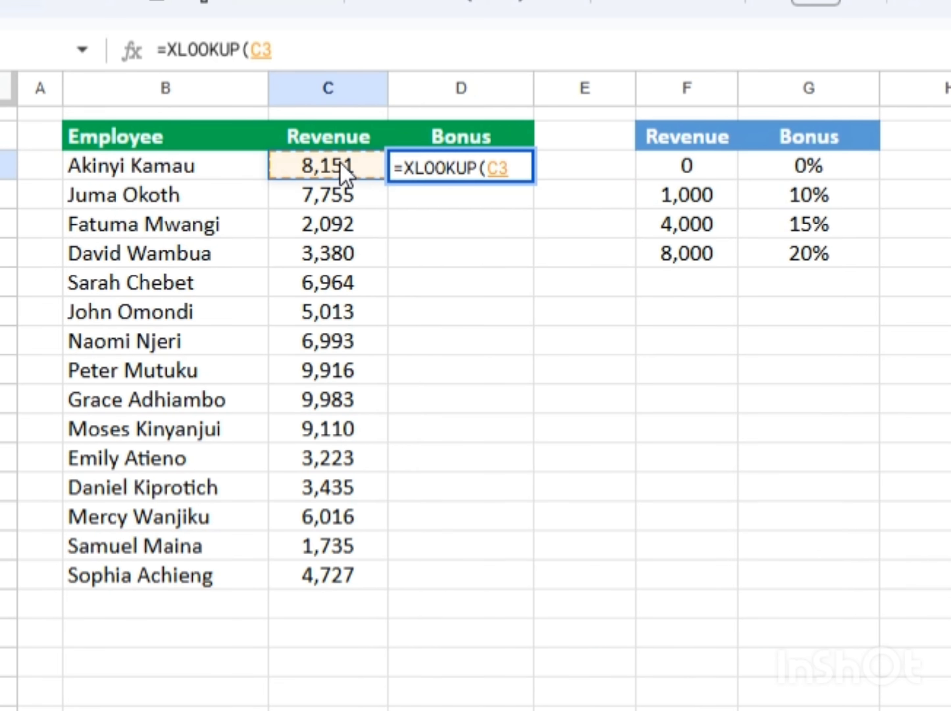
pyautogui.write(',')
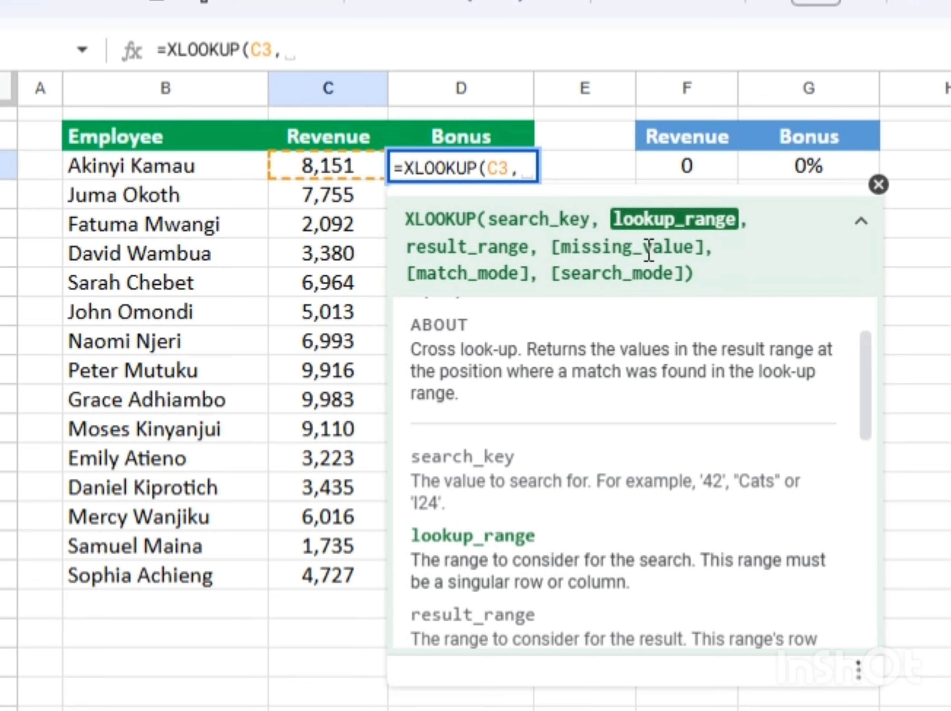
# Set the lookup range to the tier thresholds F3:F6, locked as the absolute reference $F$3:$F$6
pyautogui.click(705, 168)
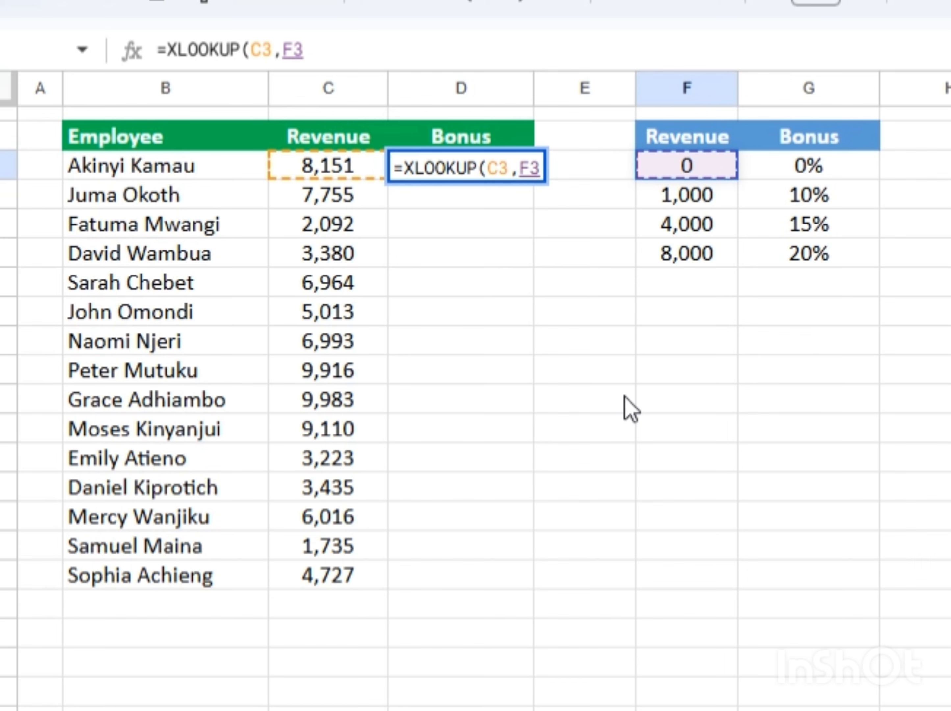
pyautogui.hotkey('ctrl', 'shift', 'Down')
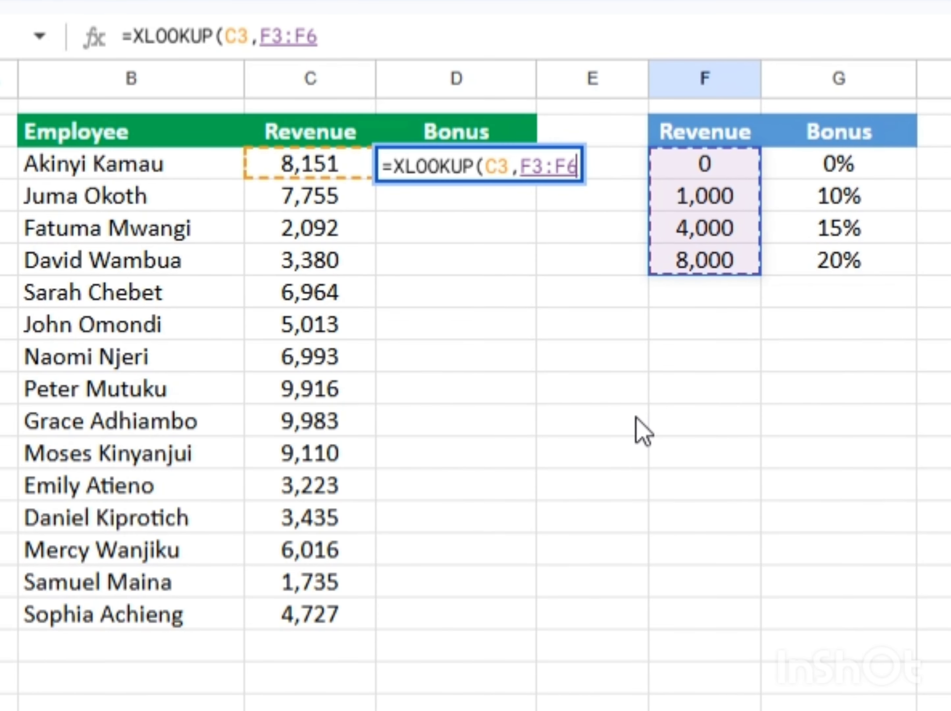
pyautogui.press('F4')
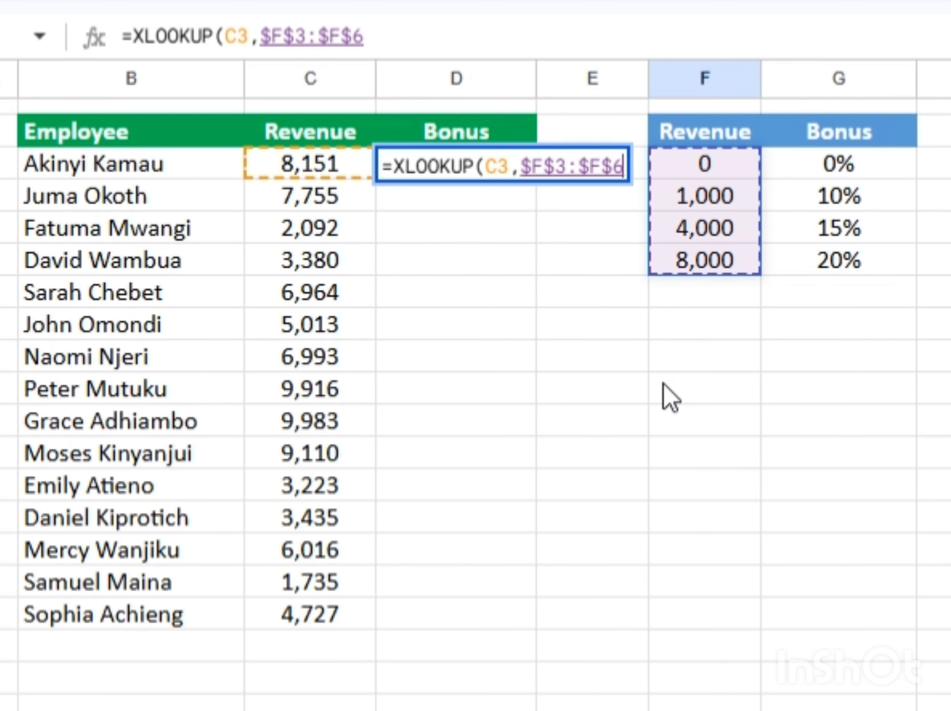
# Cycle the lookup range through the other reference types and back to the absolute form $F$3:$F$6
pyautogui.press('F4')
pyautogui.press('F4')
pyautogui.press('F4')
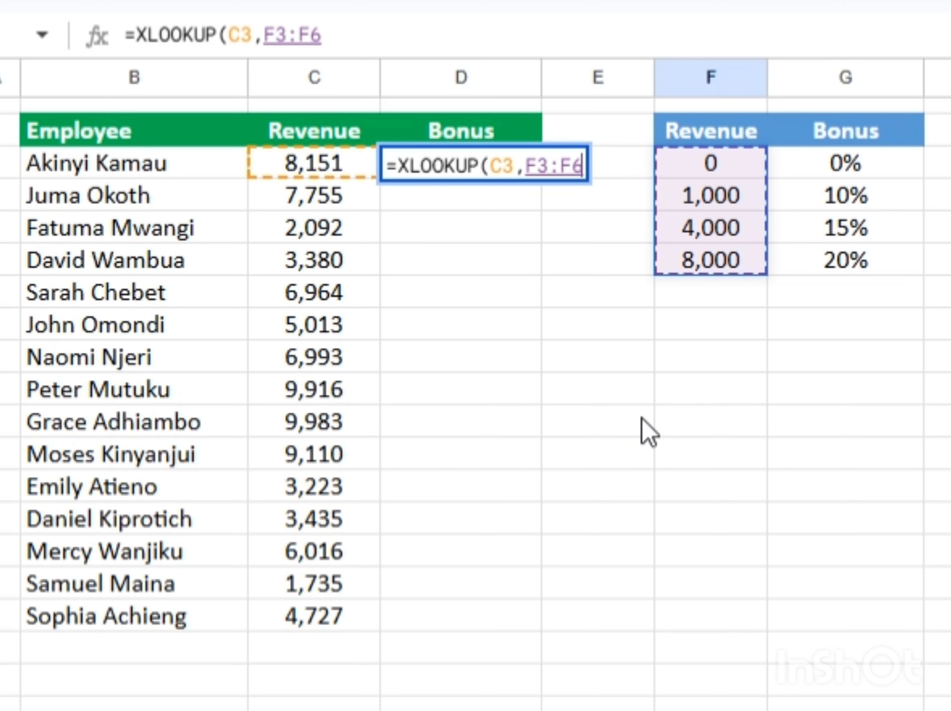
pyautogui.press('F4')
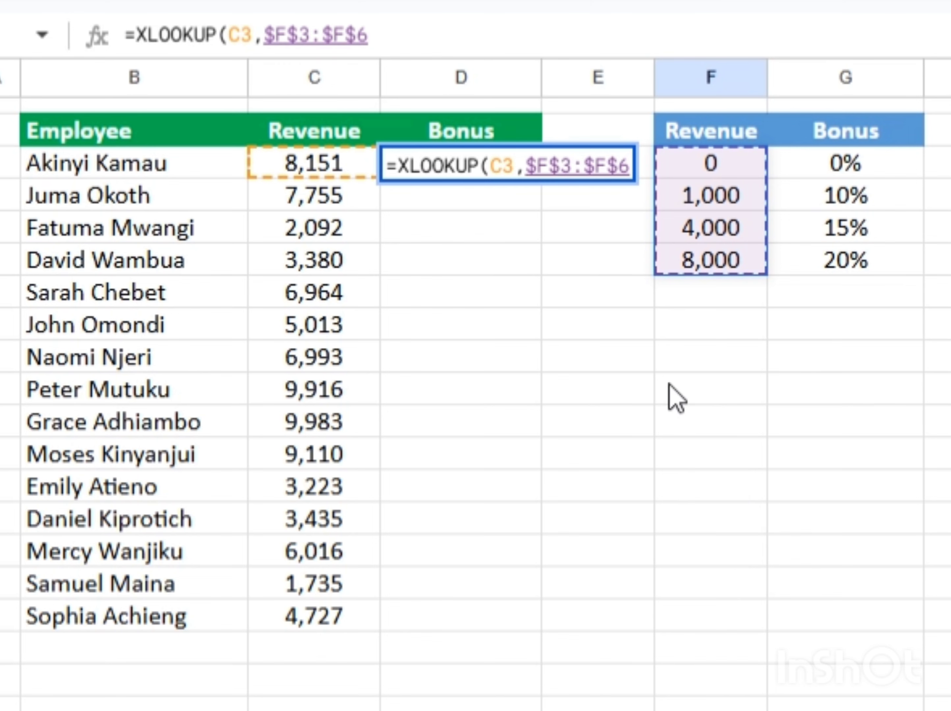
# Set the result range to the tier bonus percentages, locked as the absolute reference $G$3:$G$6
pyautogui.write(',')
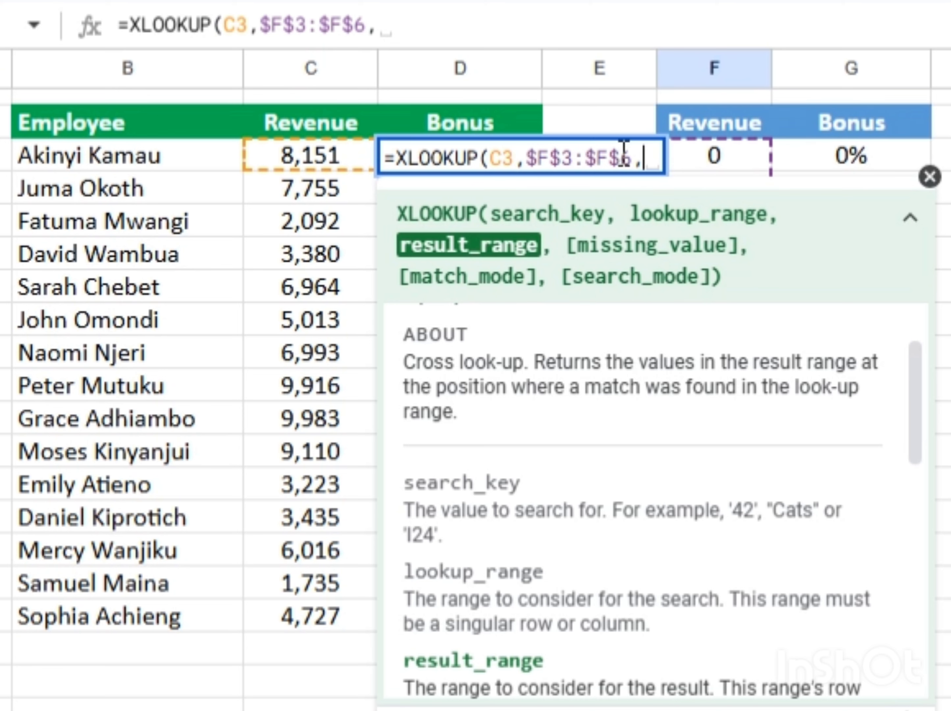
pyautogui.click(858, 161)
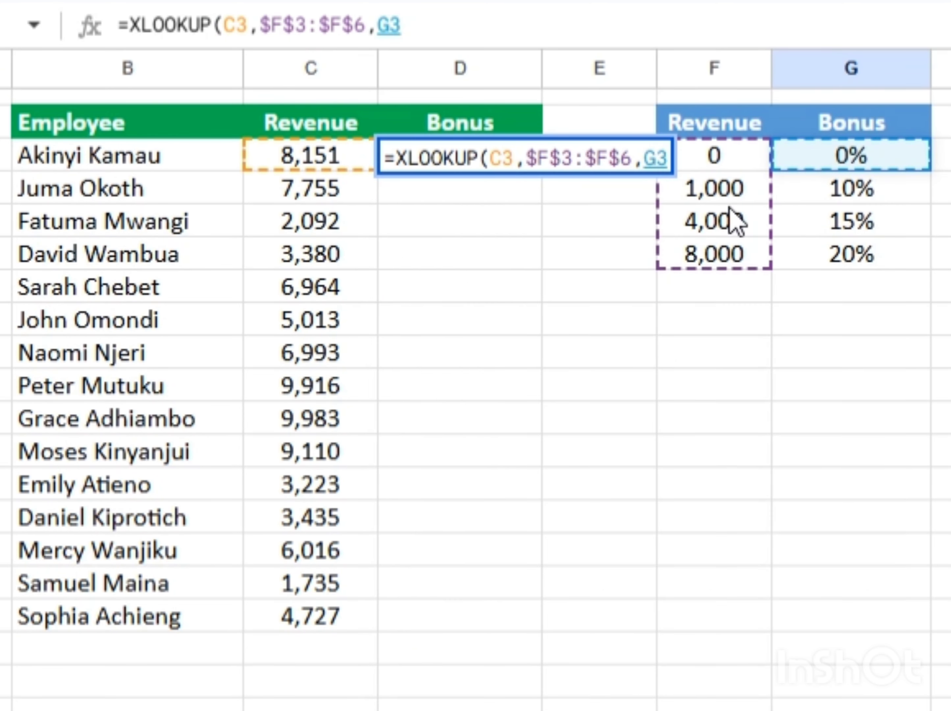
pyautogui.hotkey('ctrl', 'shift', 'Down')
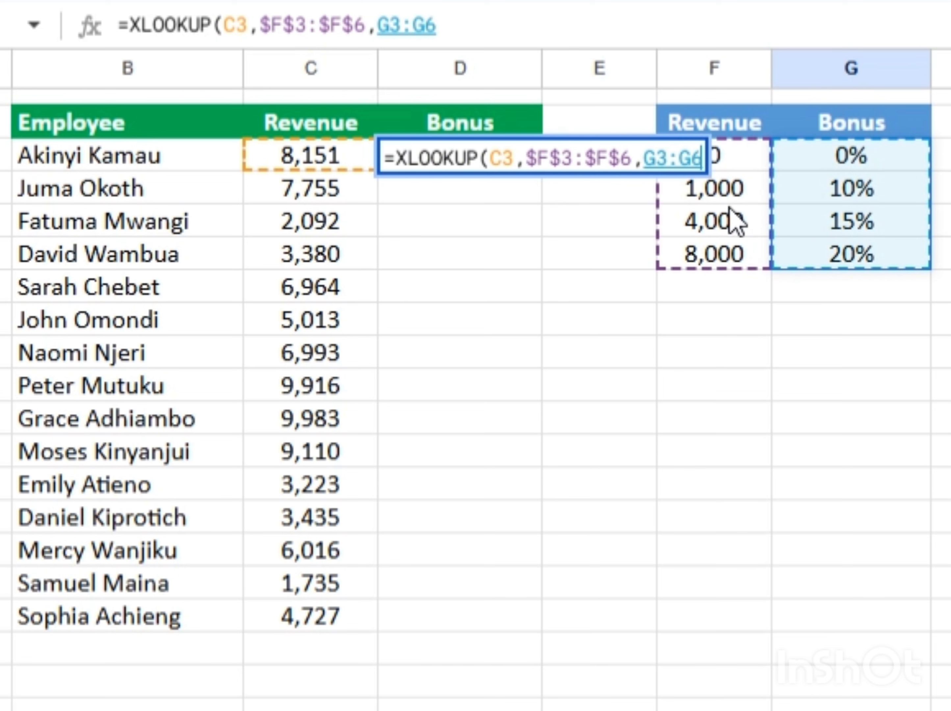
pyautogui.press('F4')
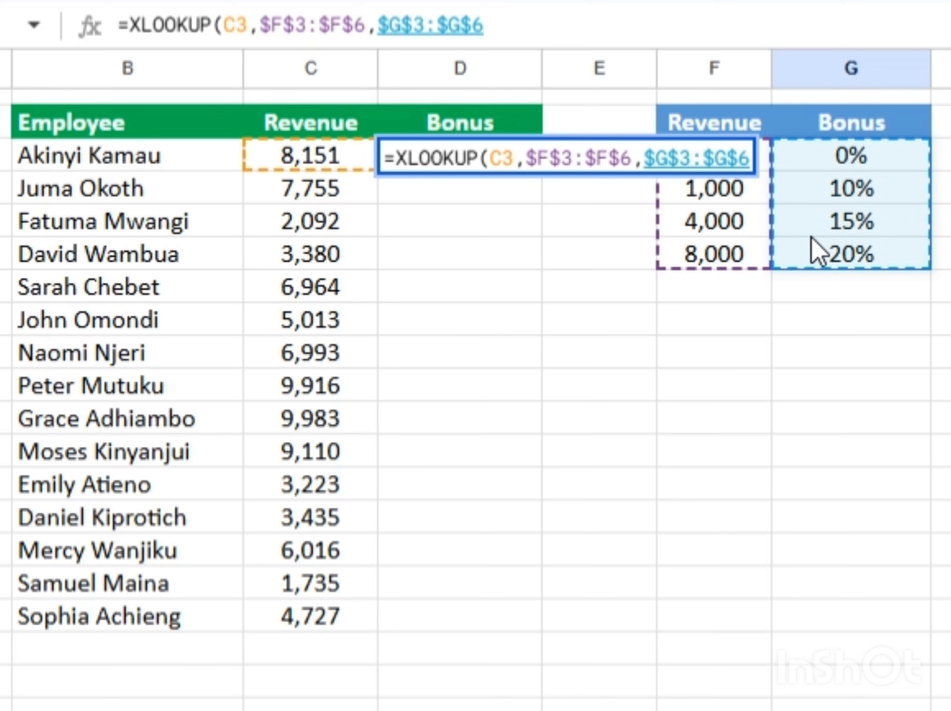
# Skip the missing-value argument, set the match mode to -1, and close and enter the XLOOKUP formula in D3
pyautogui.write(',')
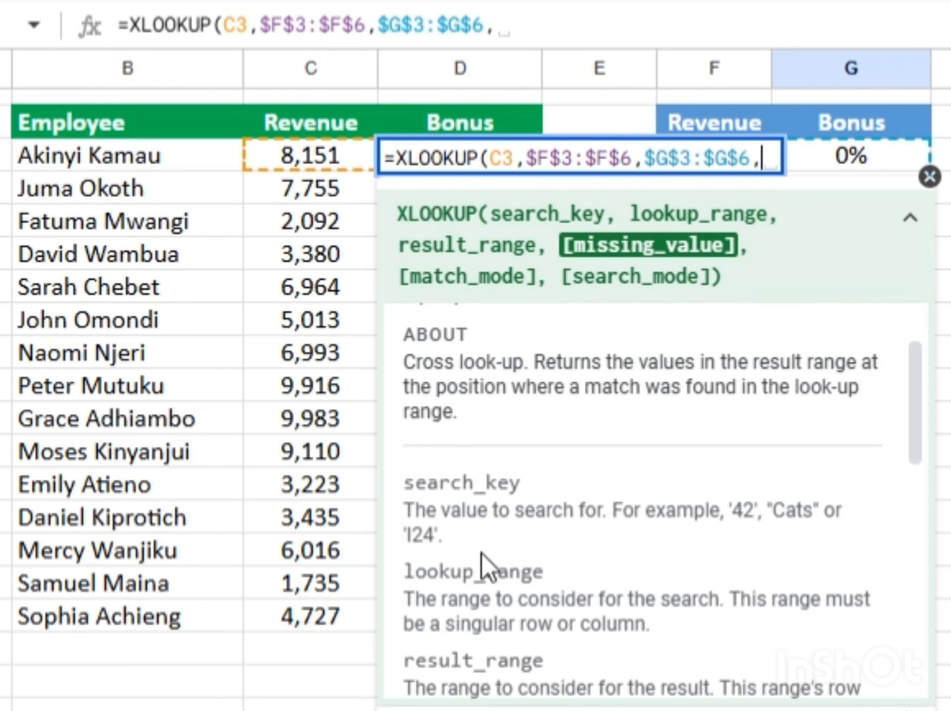
pyautogui.scroll(-5, 484, 560)
pyautogui.scroll(8, 495, 615)
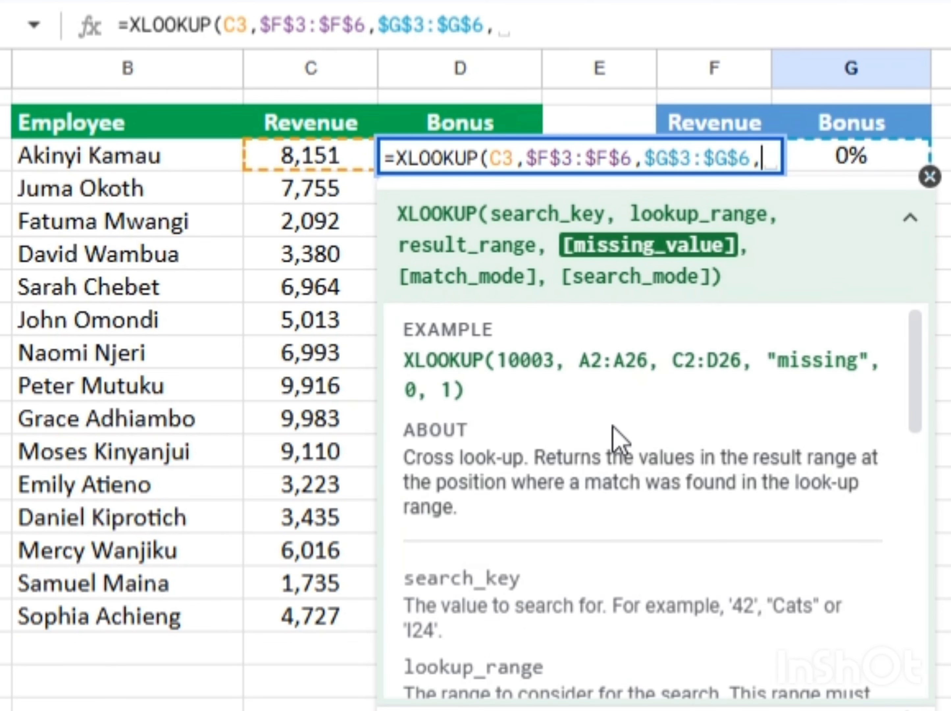
pyautogui.write(',')
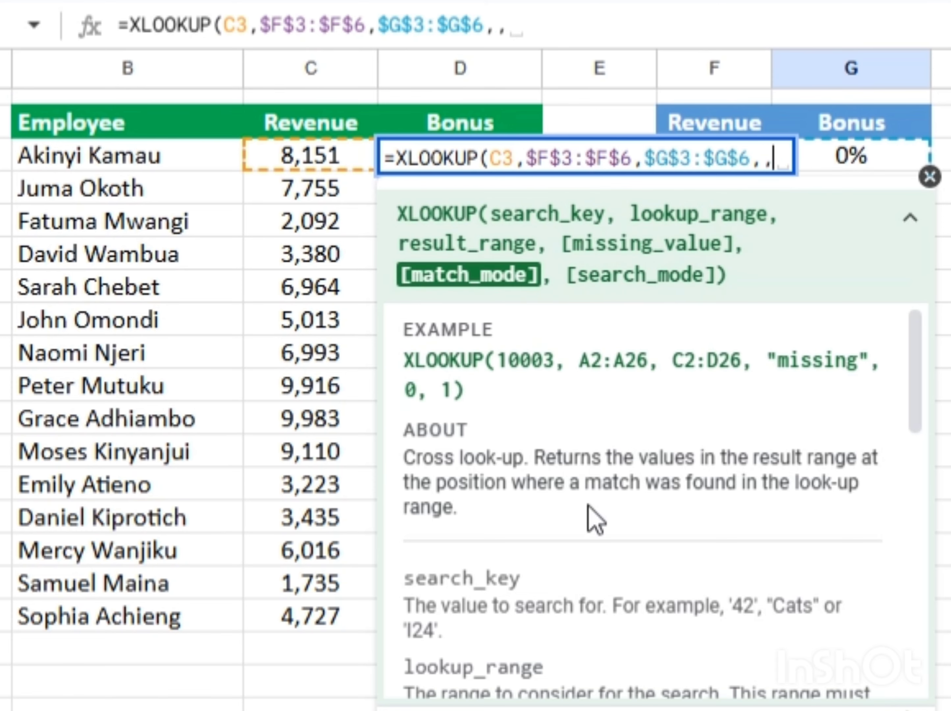
pyautogui.scroll(-10, 601, 529)
pyautogui.scroll(9, 597, 520)
pyautogui.scroll(2, 426, 460)
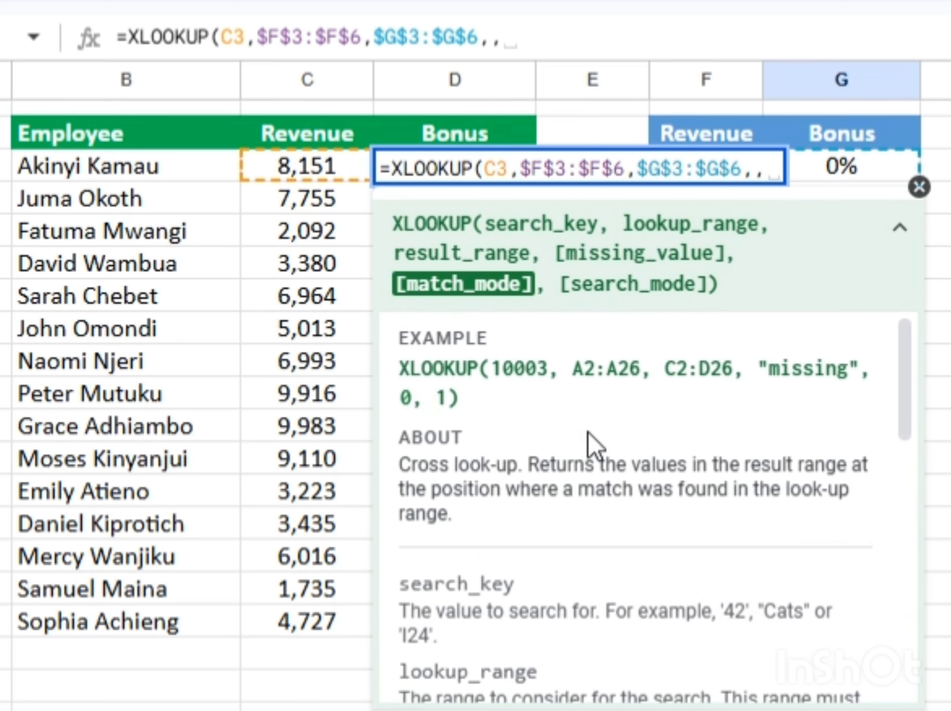
pyautogui.scroll(-3, 590, 442)
pyautogui.write('-')
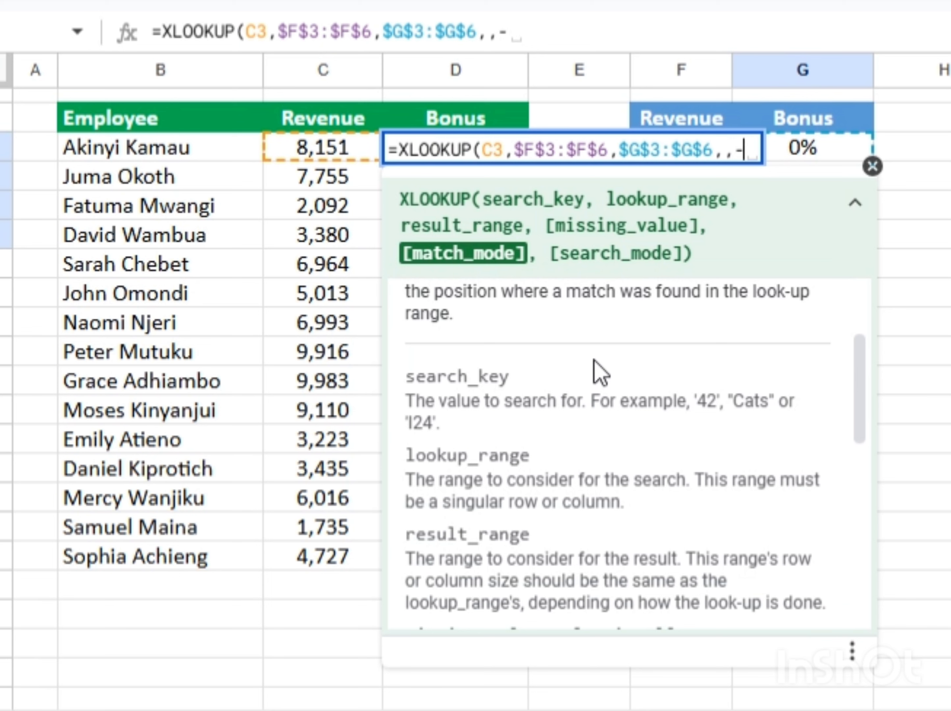
pyautogui.write('1')
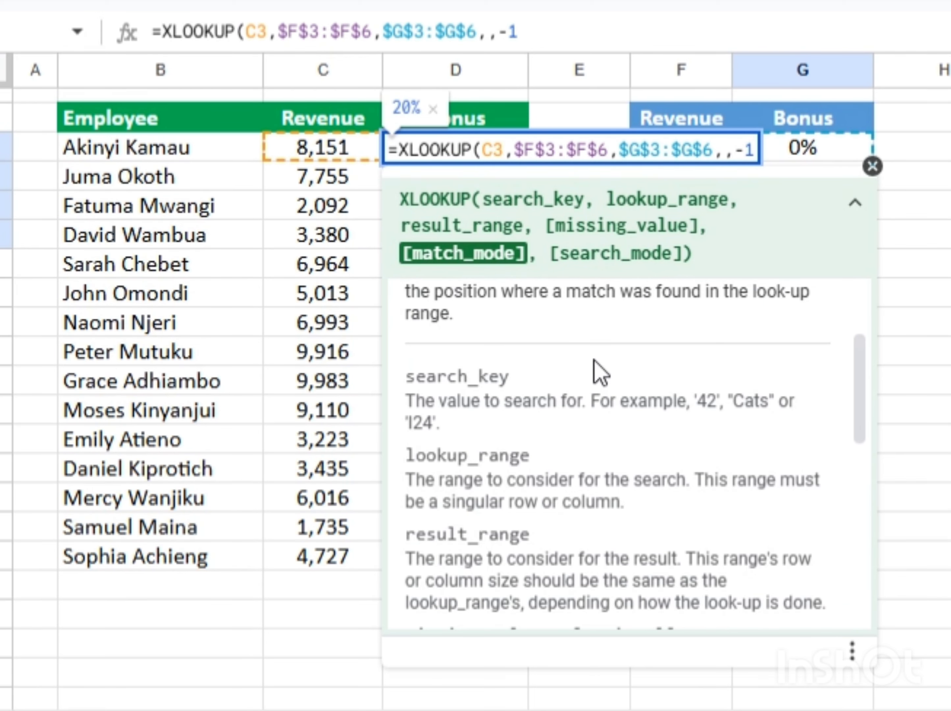
pyautogui.write(')')
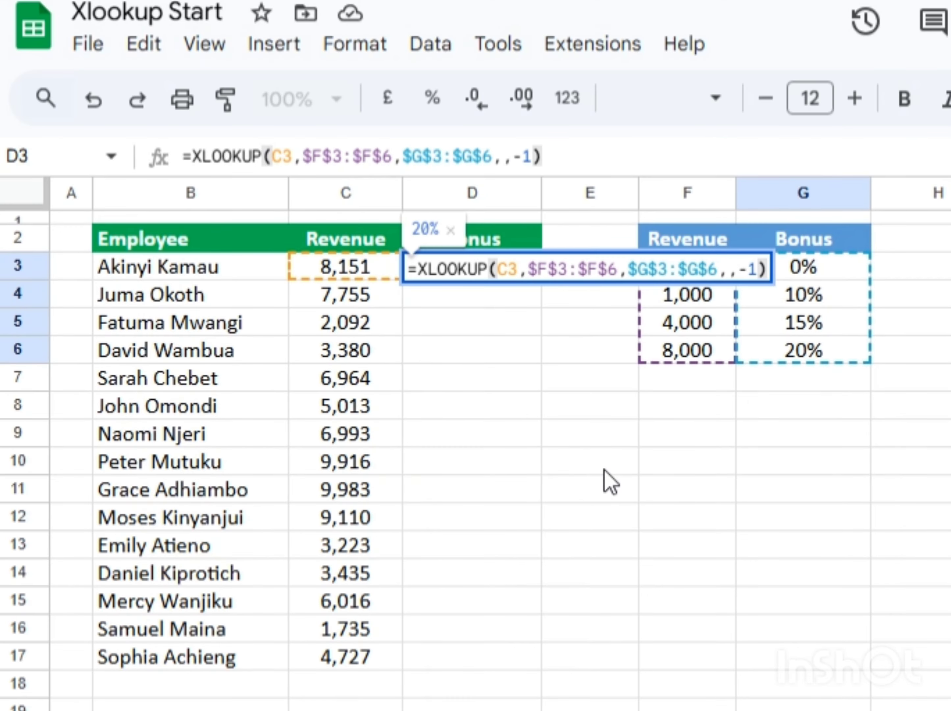
pyautogui.press('Return')
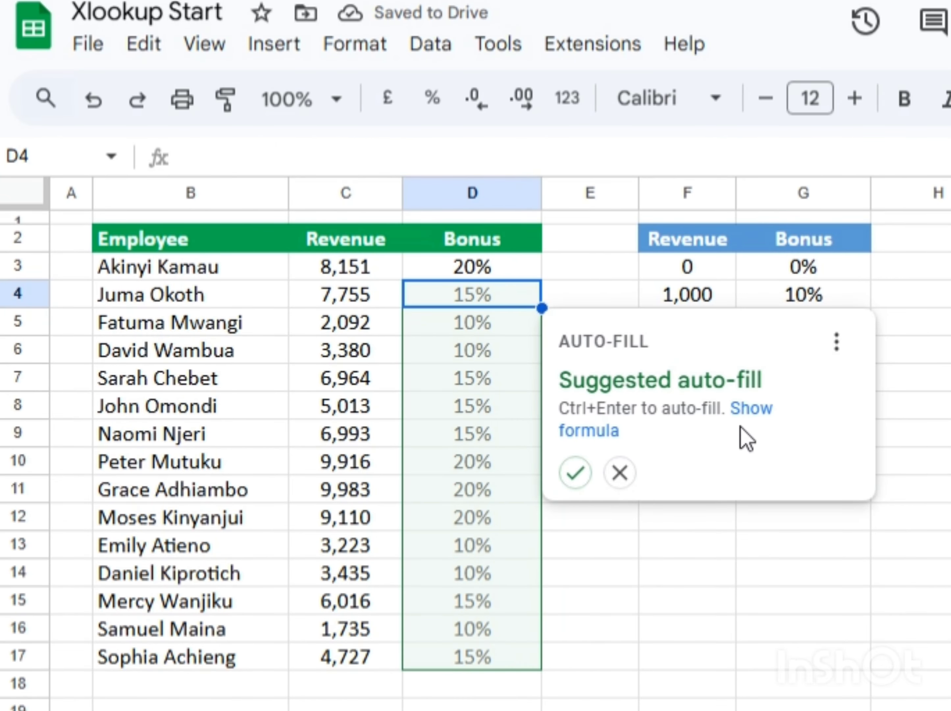
# Accept the suggested auto-fill of the bonus formula down to D17 and check the formula in the last employee's row
pyautogui.click(575, 473)
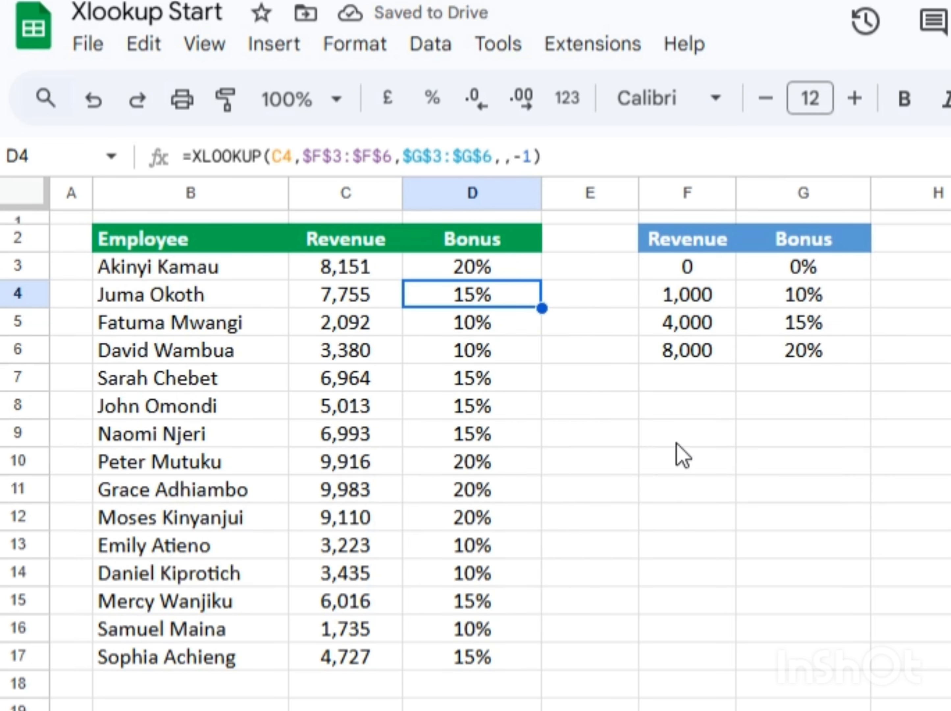
pyautogui.click(507, 657)
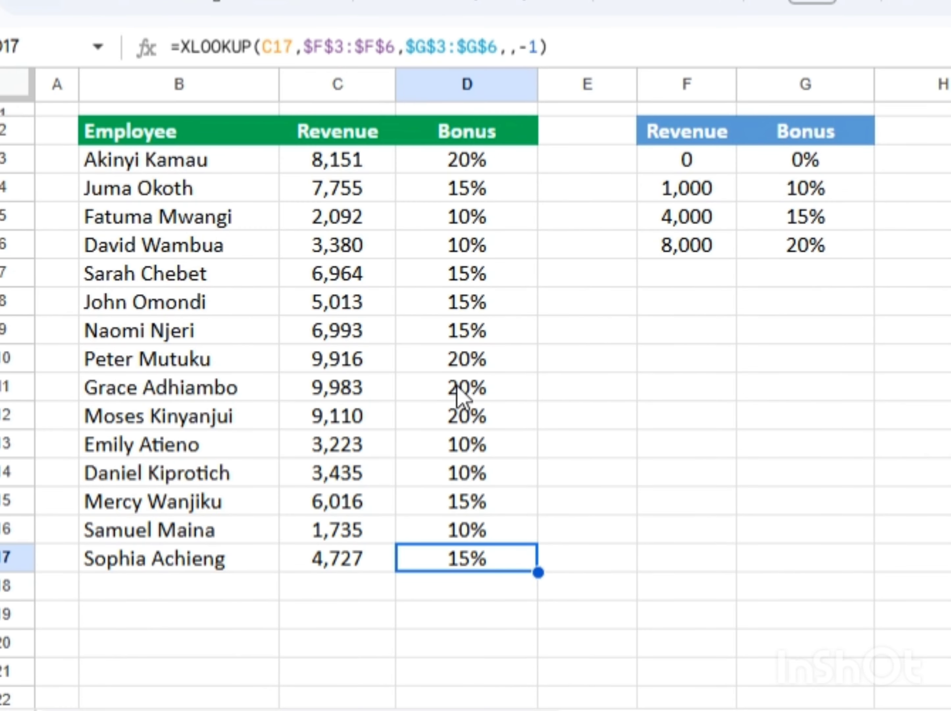
pyautogui.click(484, 166)
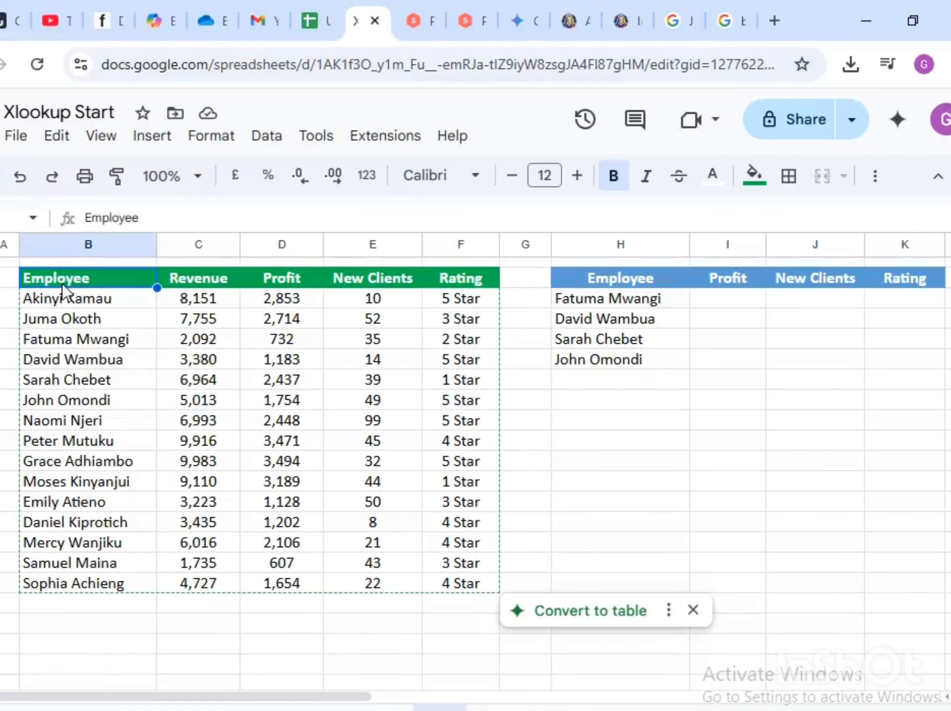
# On the employee performance sheet, review the source headers, then the headers and employee names of the empty table in columns H to K
pyautogui.click(214, 280)
pyautogui.click(275, 277)
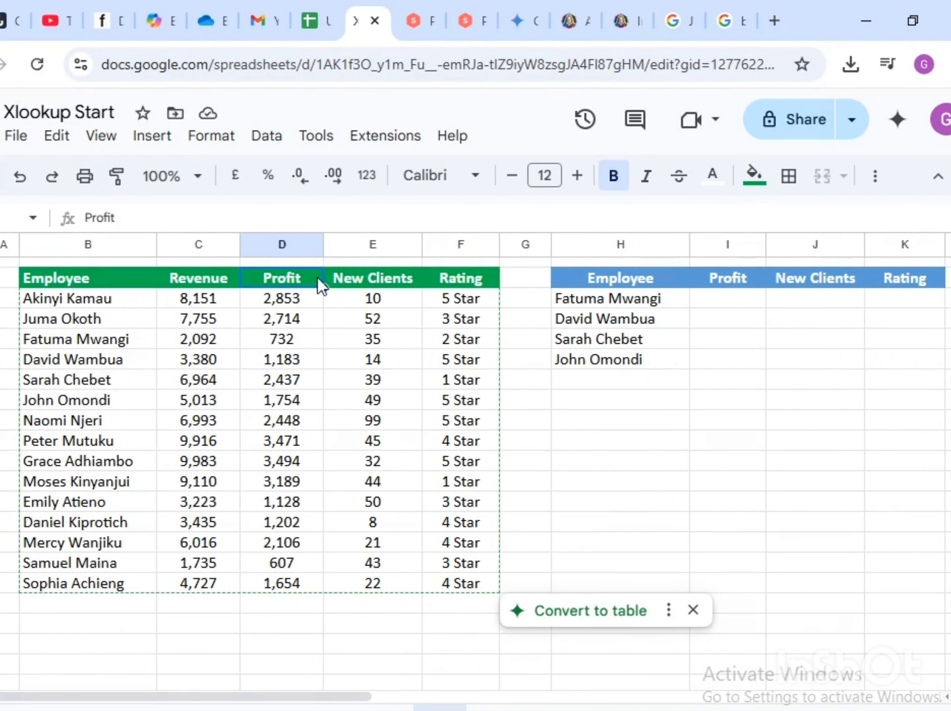
pyautogui.click(357, 278)
pyautogui.click(477, 287)
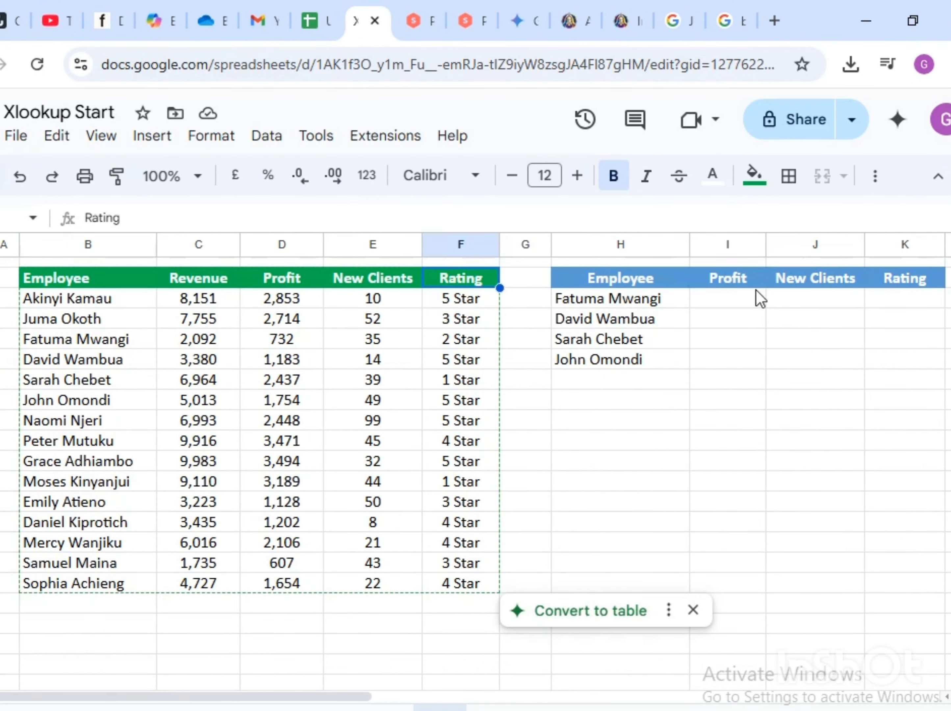
pyautogui.click(736, 282)
pyautogui.click(819, 292)
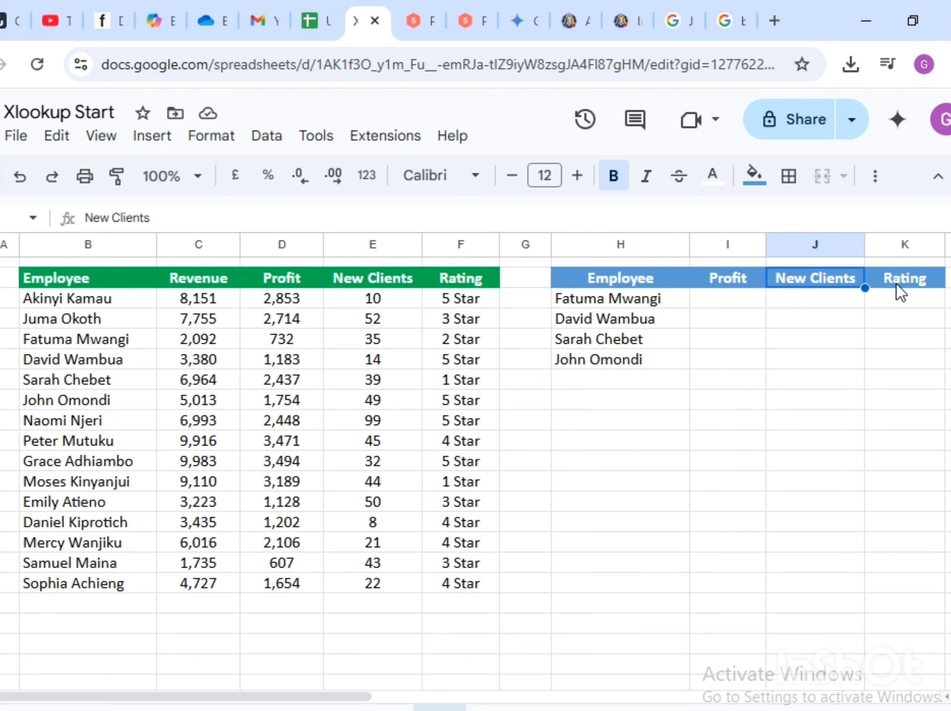
pyautogui.click(902, 292)
pyautogui.click(578, 304)
pyautogui.click(611, 325)
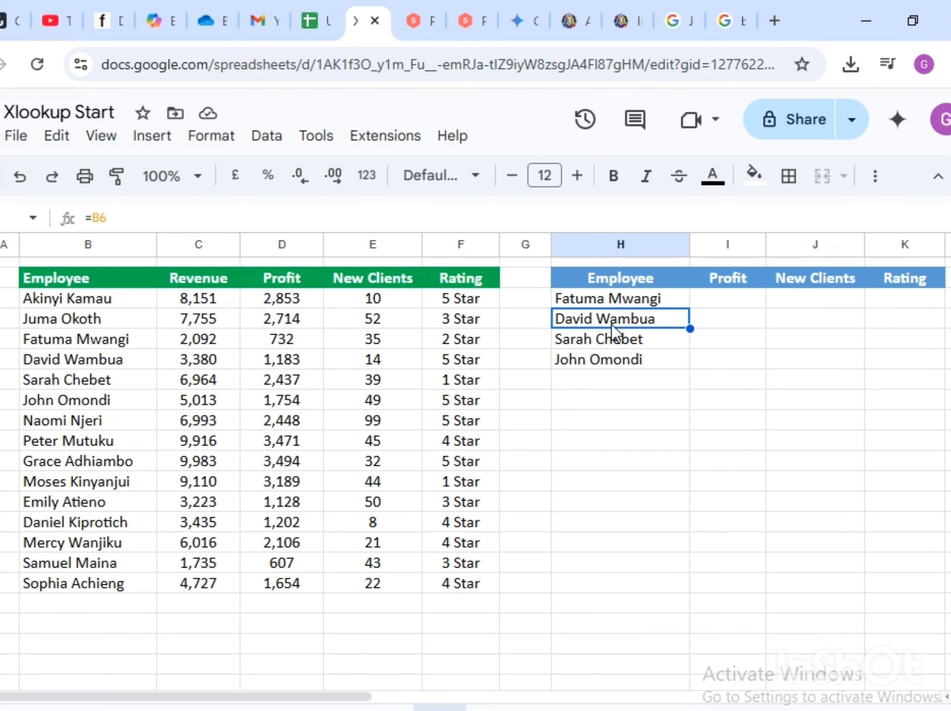
pyautogui.click(575, 342)
pyautogui.click(596, 362)
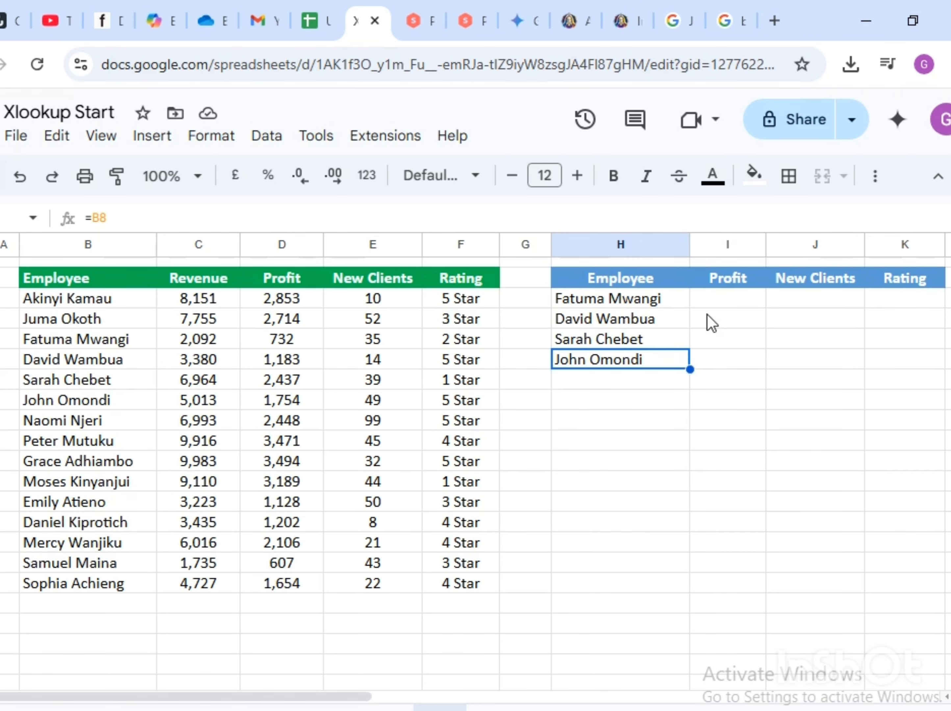
pyautogui.click(741, 304)
# Compare the source table's header order with the Profit, New Clients and Rating headers of the empty results table
pyautogui.click(62, 284)
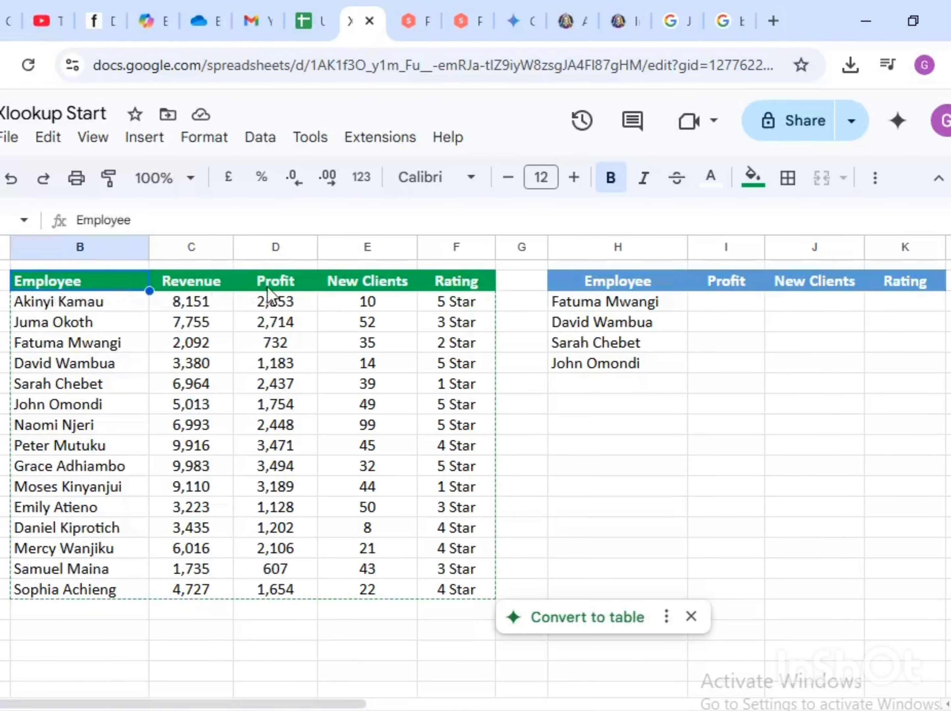
pyautogui.click(214, 291)
pyautogui.click(275, 289)
pyautogui.click(364, 290)
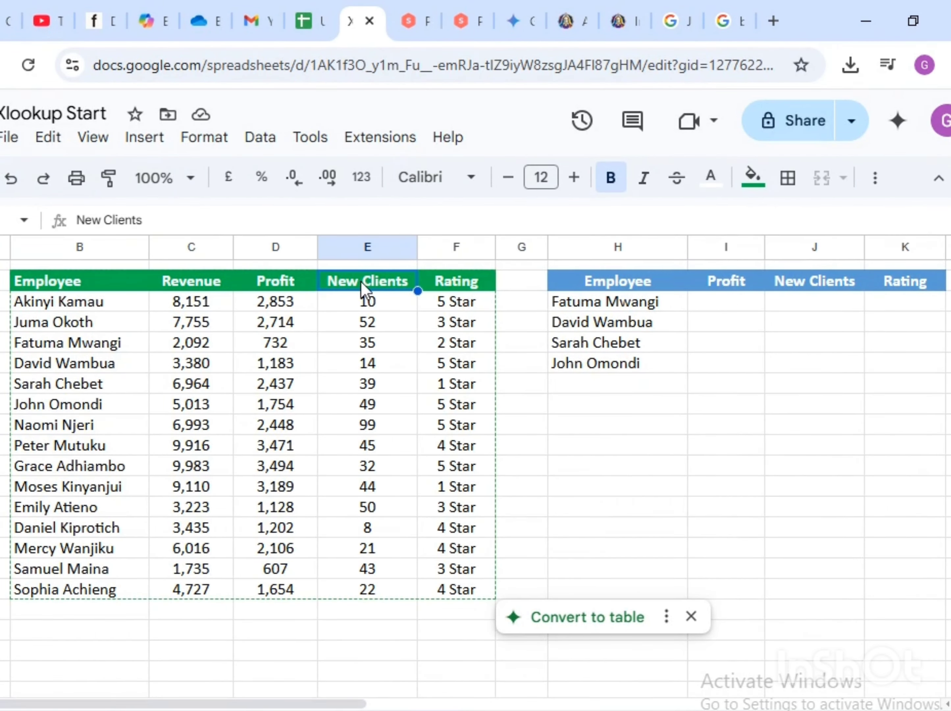
pyautogui.click(473, 292)
pyautogui.click(738, 294)
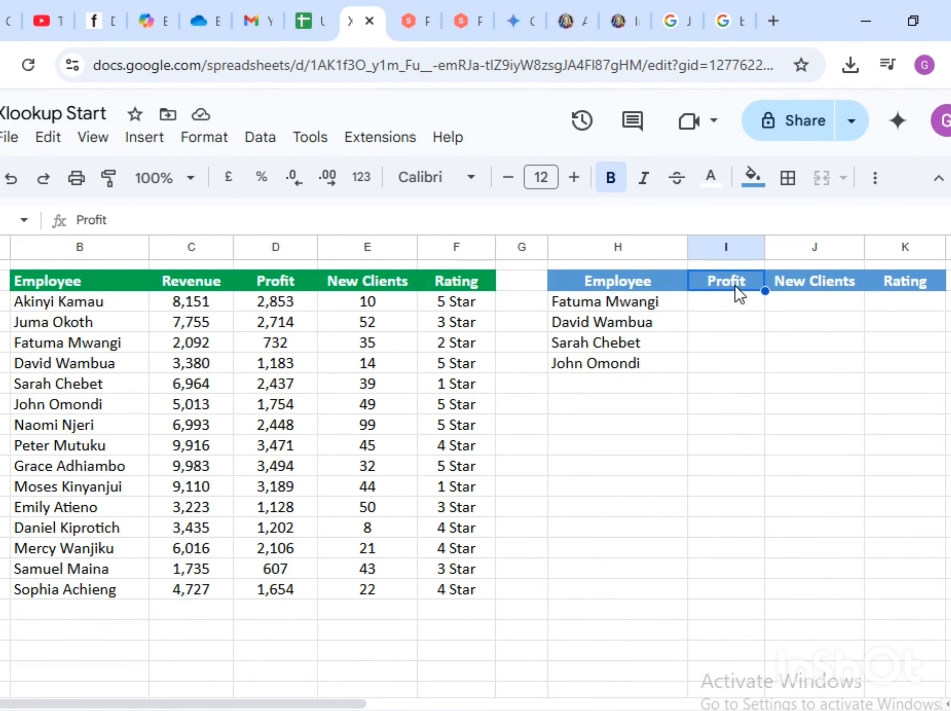
pyautogui.click(811, 294)
pyautogui.click(901, 296)
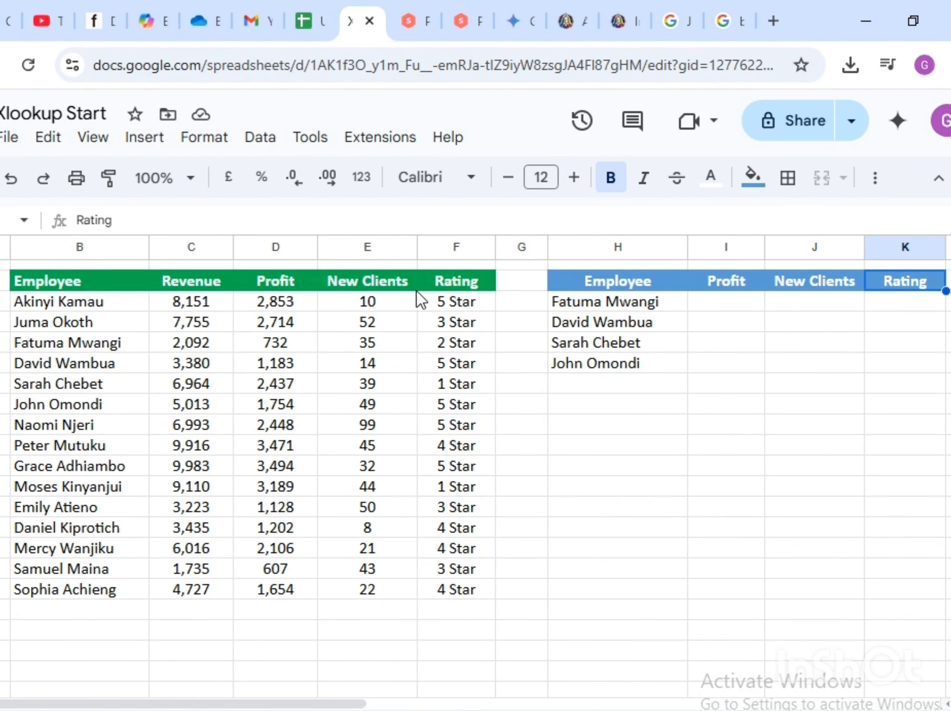
# Review the selected employees in H3:H6 and compare the source table's headers with the Profit, New Clients and Rating headers
pyautogui.click(592, 308)
pyautogui.click(610, 328)
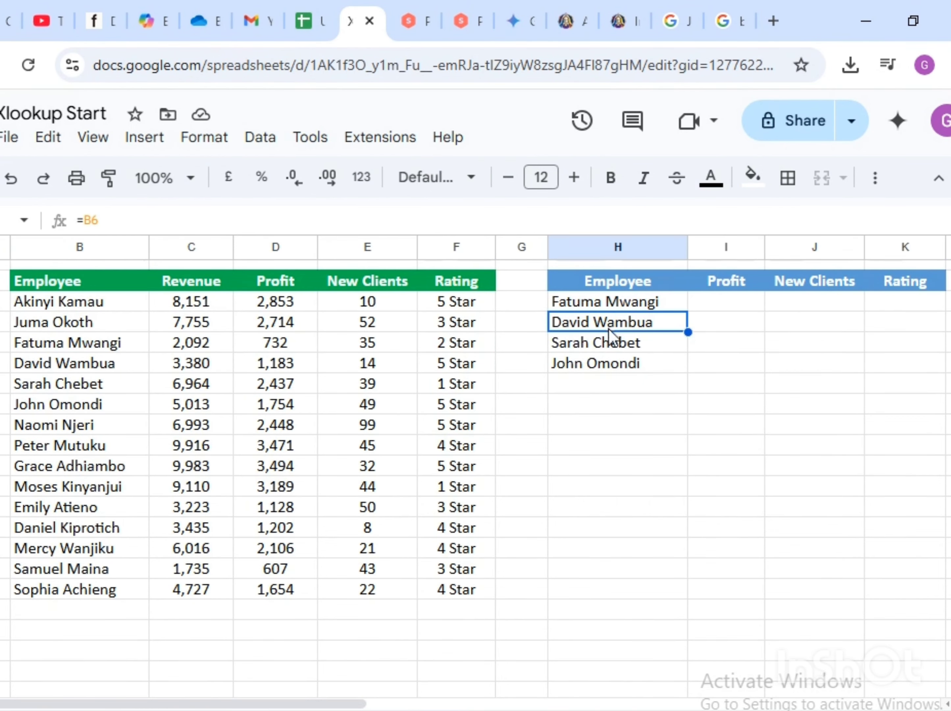
pyautogui.click(577, 346)
pyautogui.click(597, 366)
pyautogui.click(56, 286)
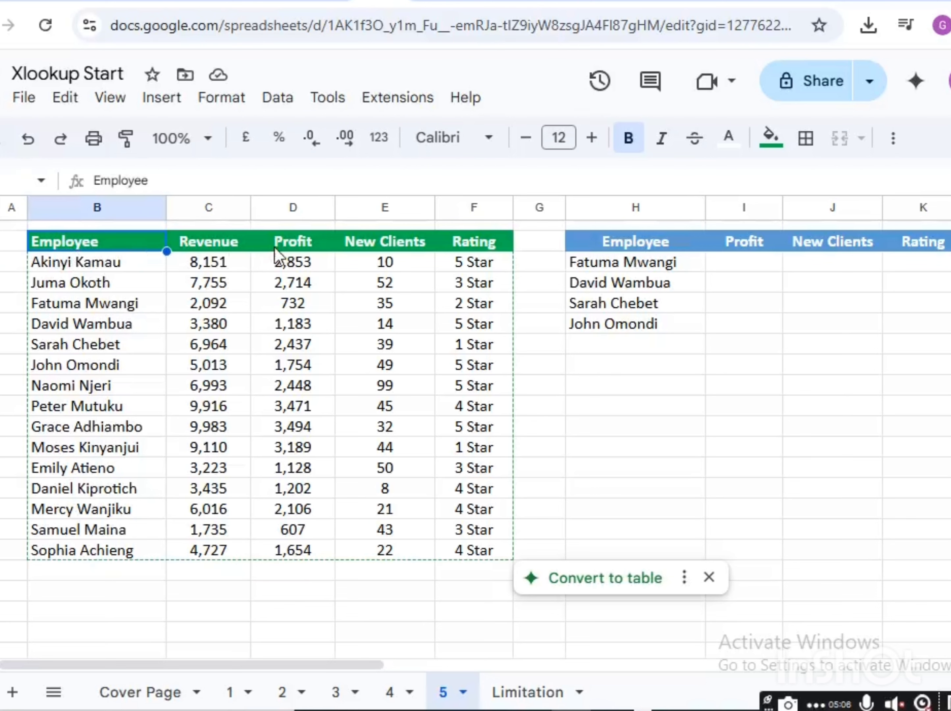
pyautogui.click(233, 248)
pyautogui.click(275, 247)
pyautogui.click(372, 249)
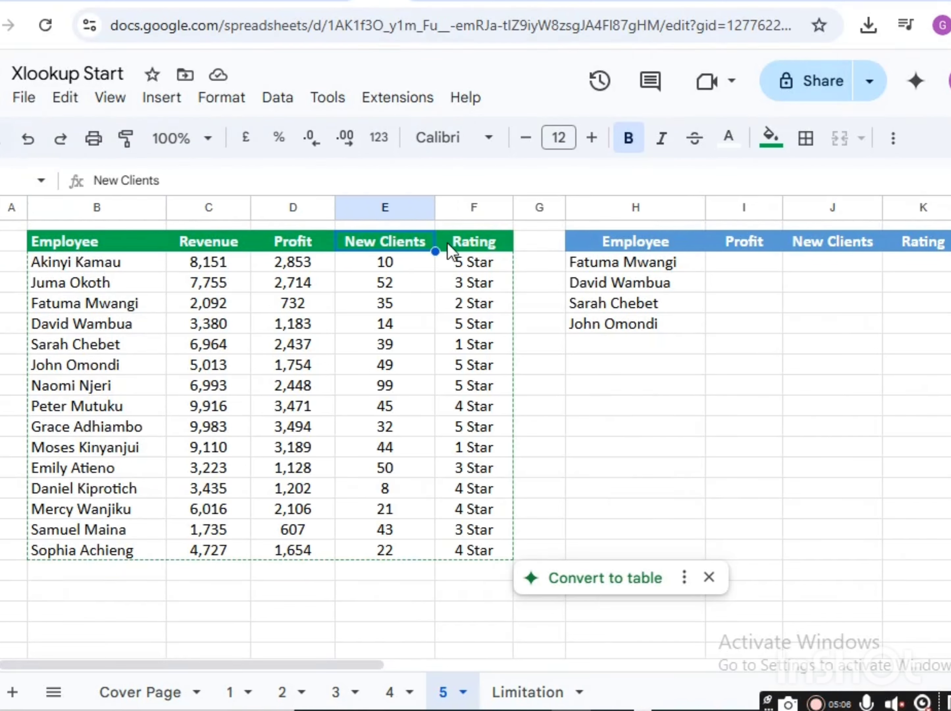
pyautogui.click(490, 252)
pyautogui.click(760, 254)
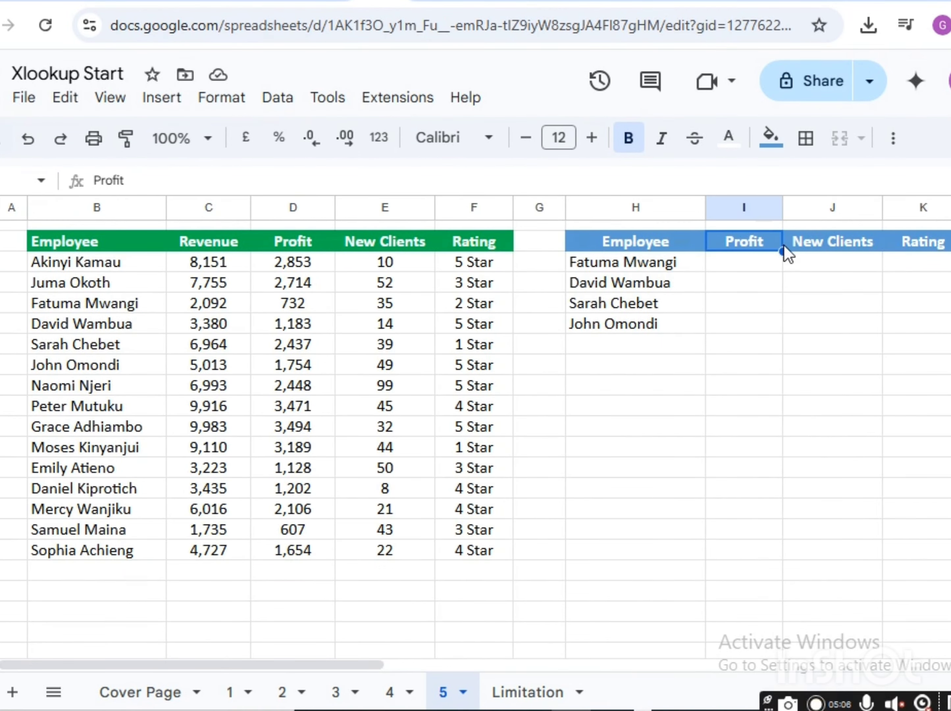
pyautogui.click(829, 253)
pyautogui.click(927, 257)
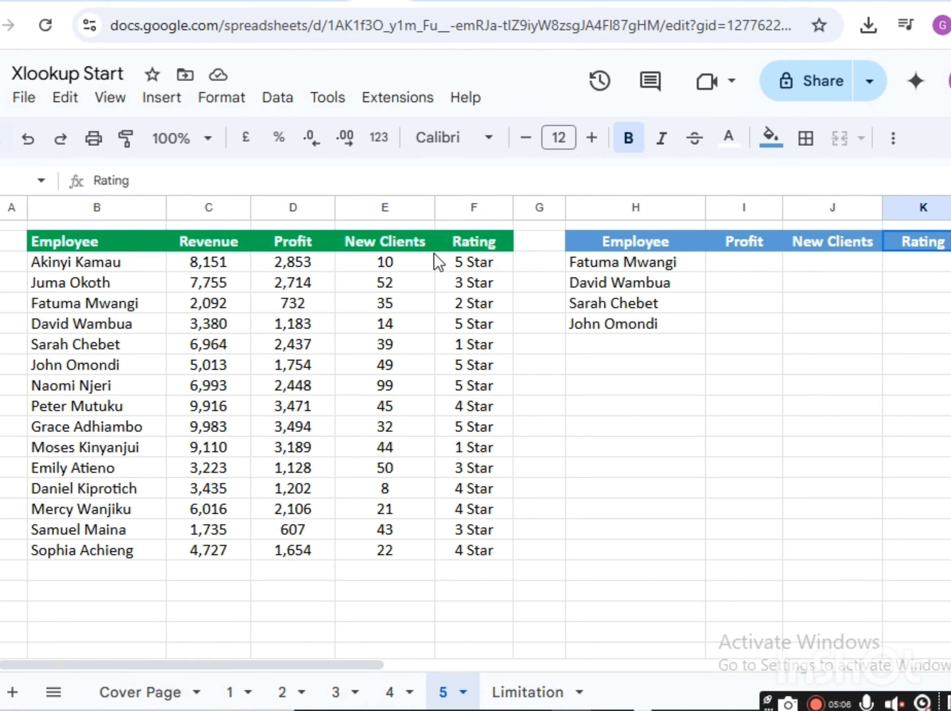
# Go over the employee names in the results table that serve as lookup values
pyautogui.click(610, 267)
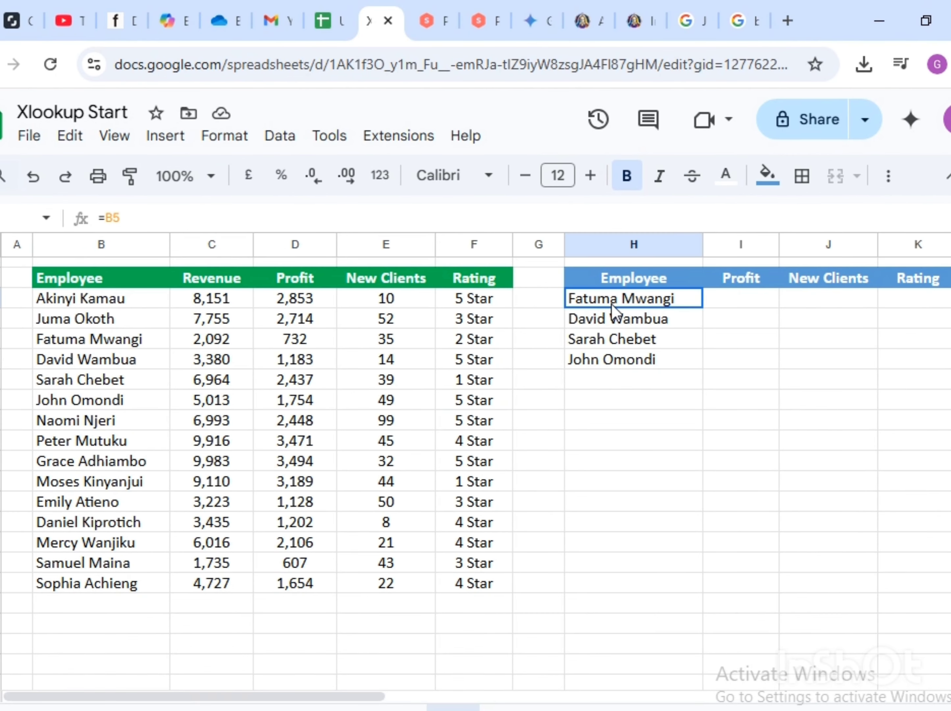
pyautogui.click(625, 324)
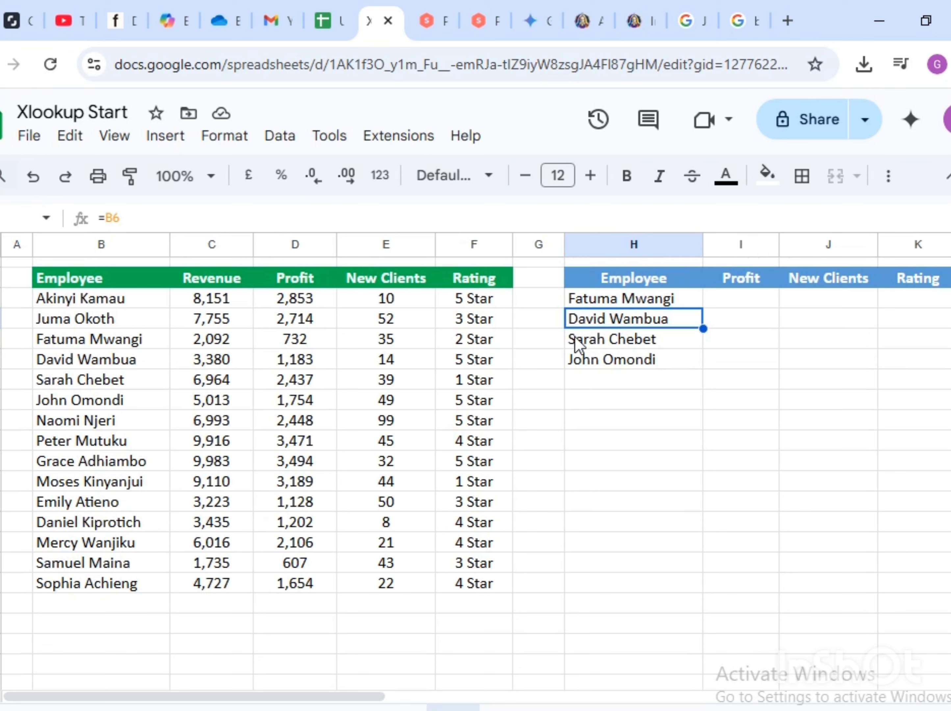
pyautogui.click(585, 340)
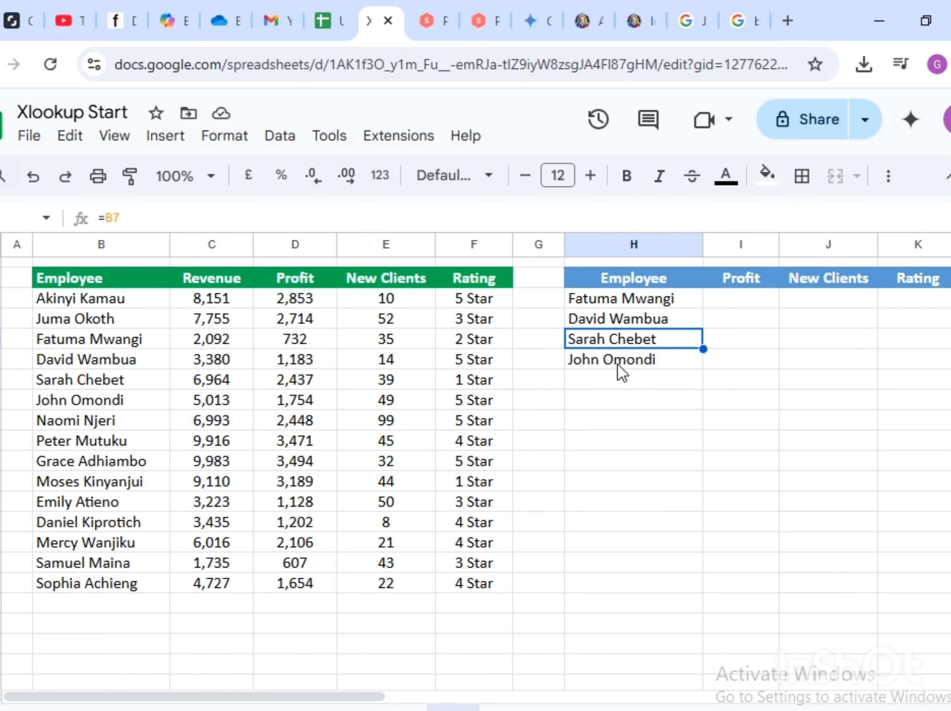
pyautogui.click(609, 363)
pyautogui.click(620, 298)
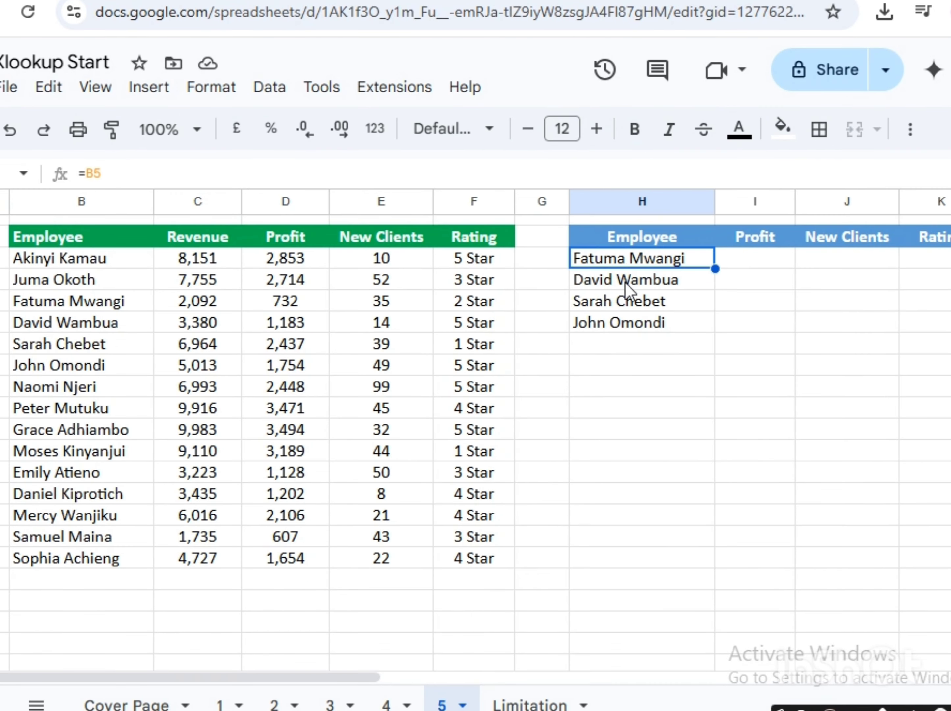
pyautogui.click(621, 319)
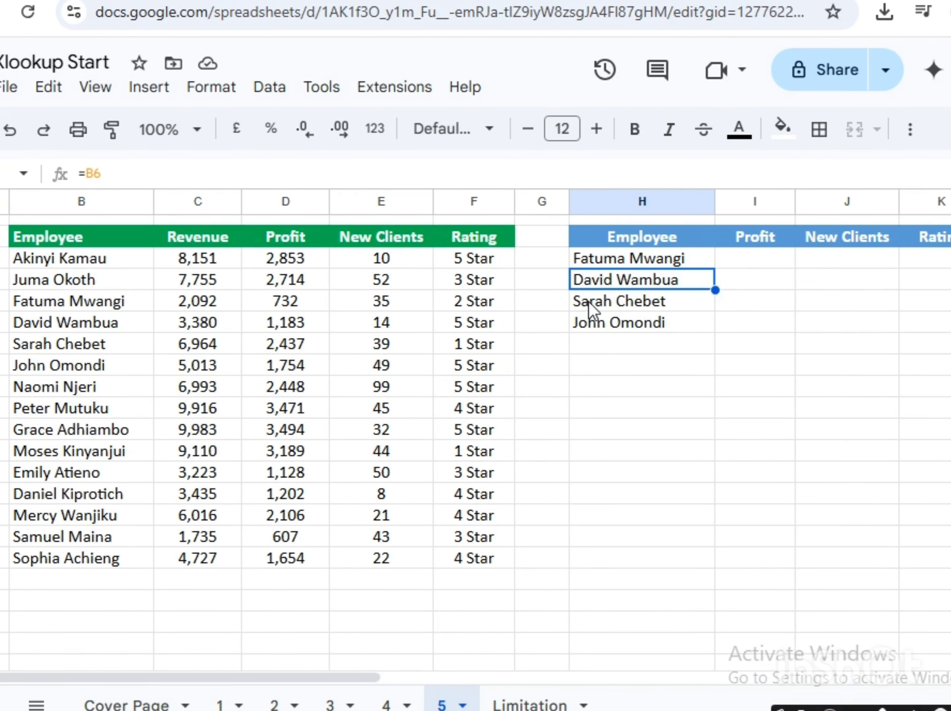
pyautogui.click(589, 302)
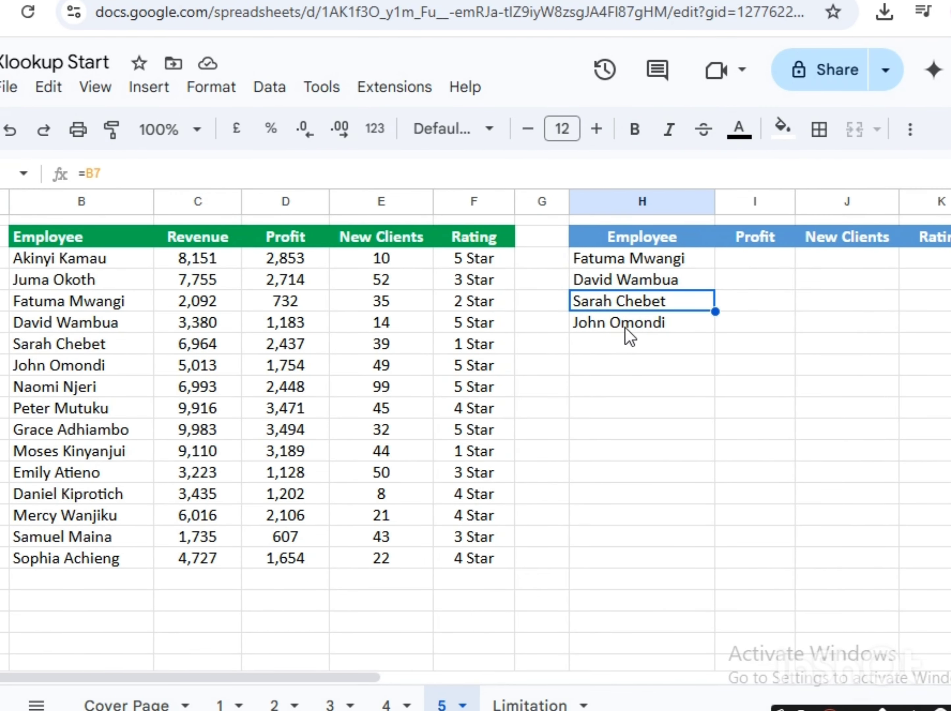
# Start an XLOOKUP formula in I3 with the employee name in H3 as the search key
pyautogui.click(768, 263)
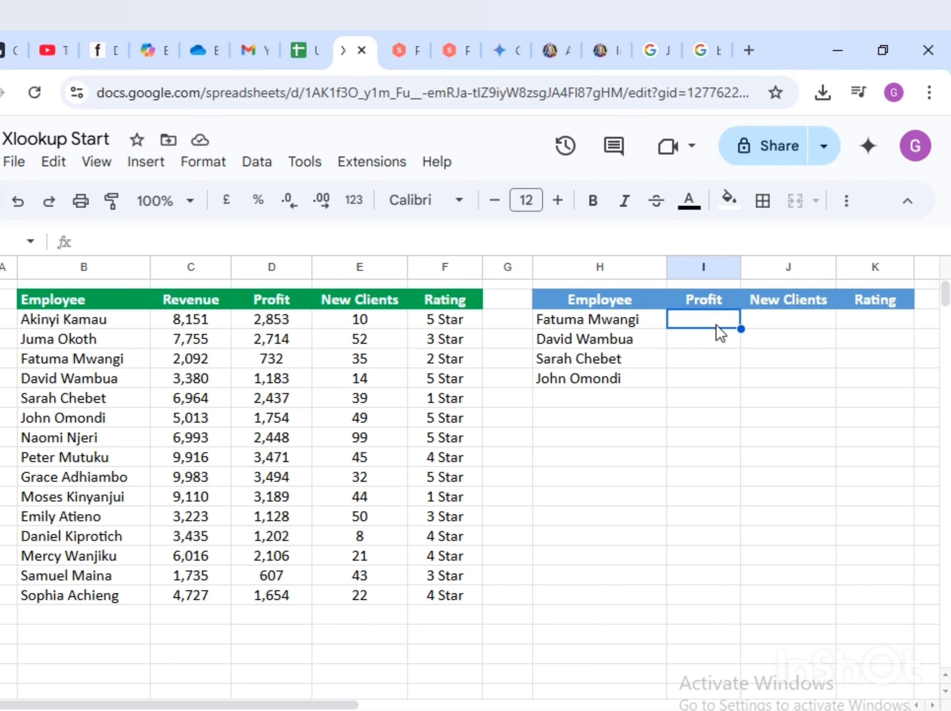
pyautogui.write('=')
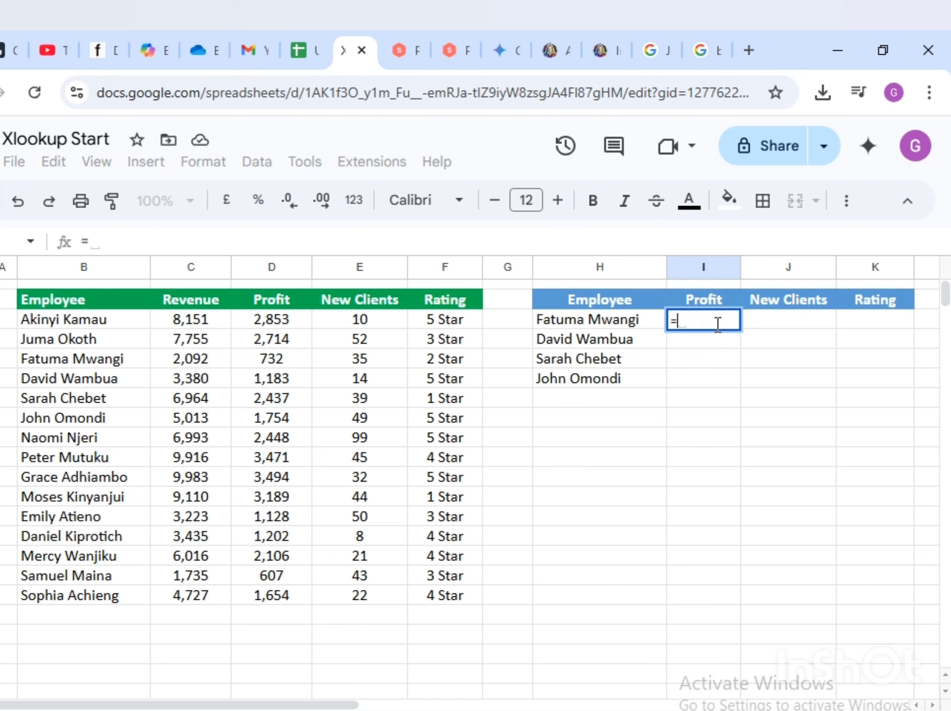
pyautogui.write('x')
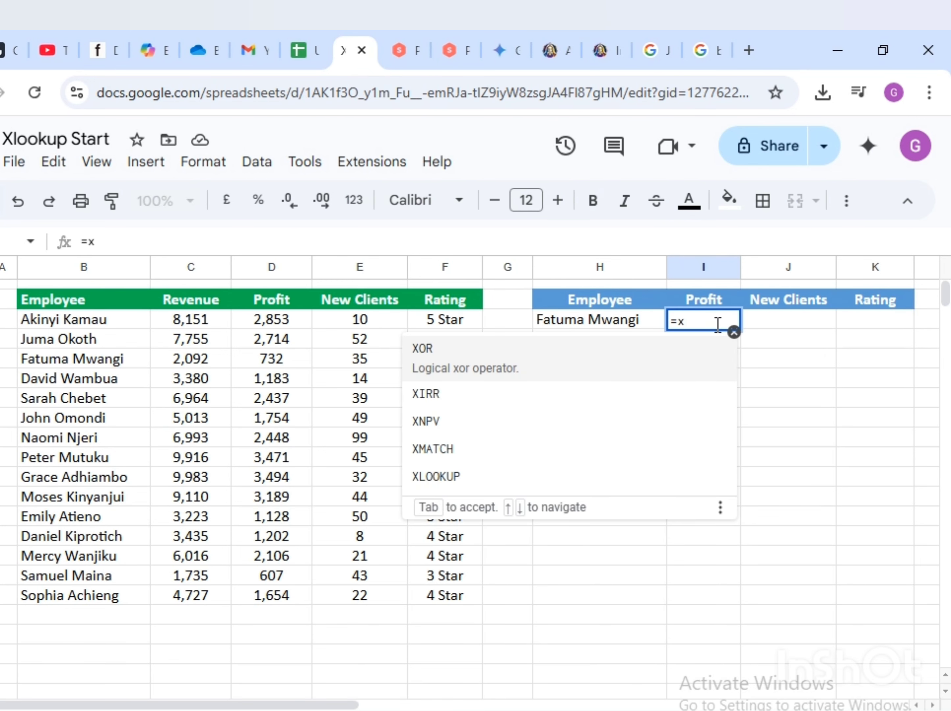
pyautogui.write('l')
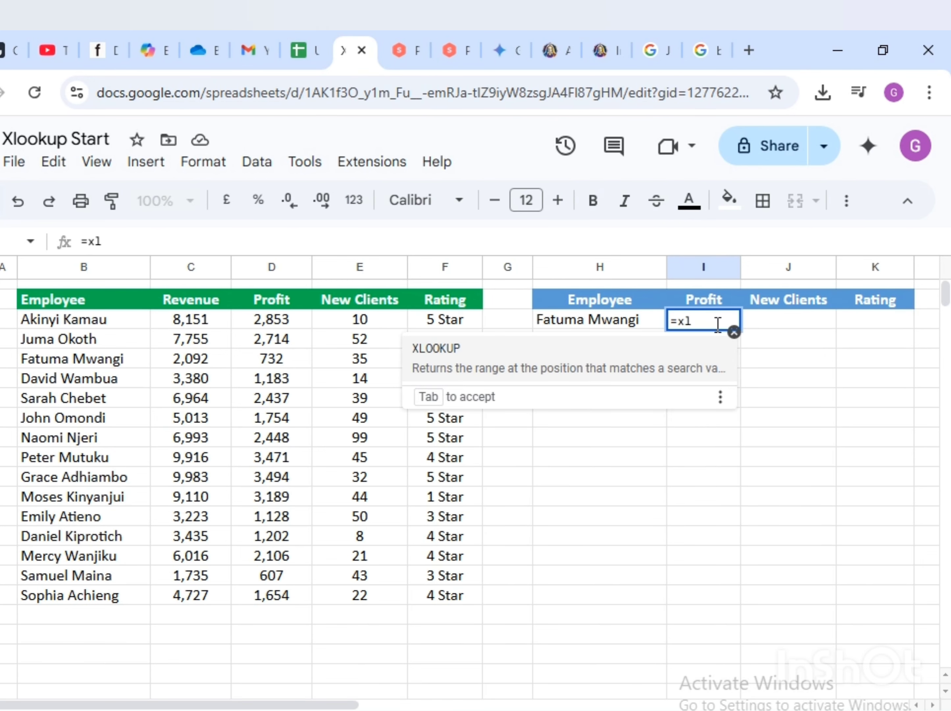
pyautogui.press('Tab')
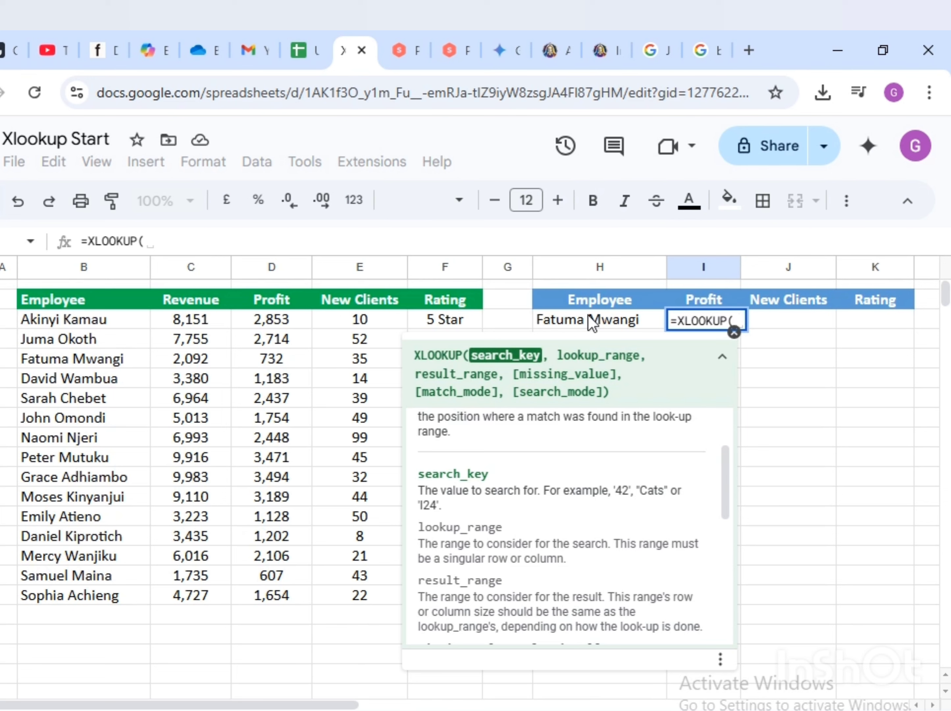
pyautogui.click(603, 319)
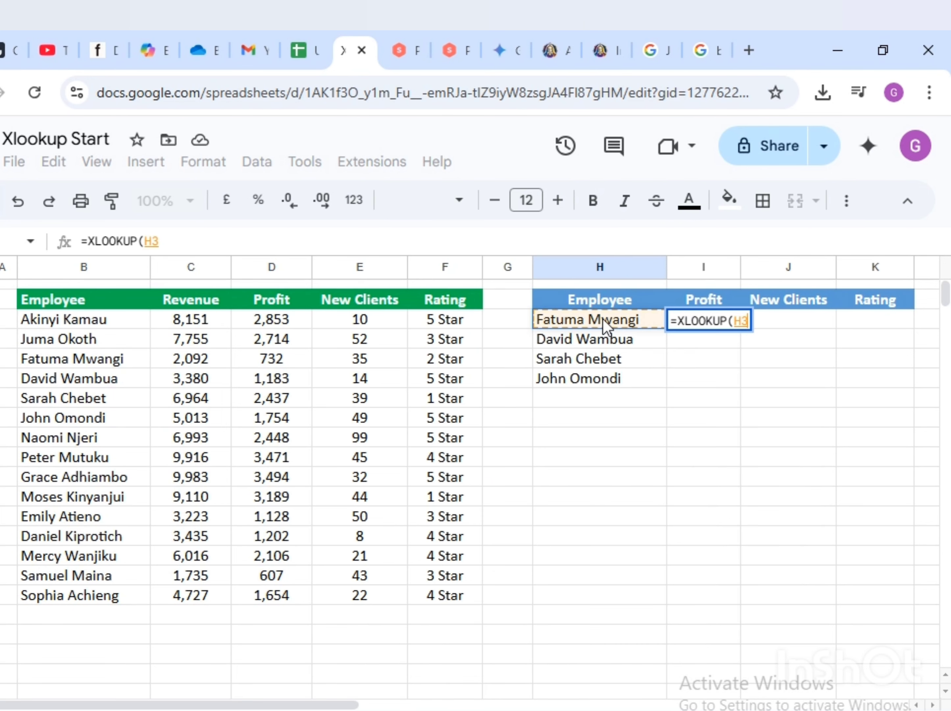
pyautogui.write(',')
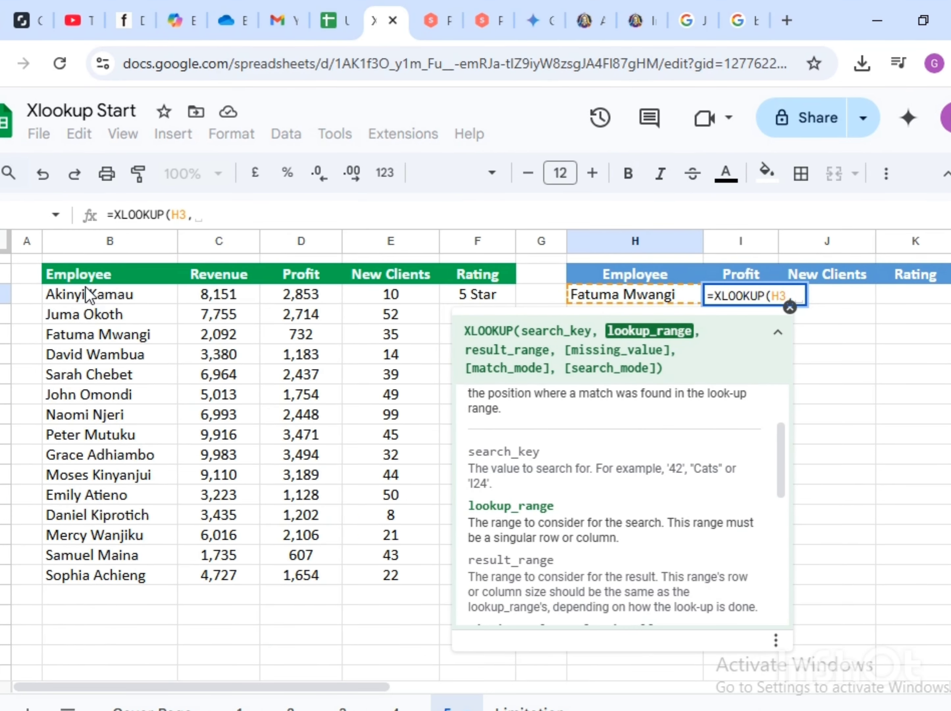
# Set the lookup range to the source table's employee names as the absolute reference $B$3:$B$17
pyautogui.click(89, 295)
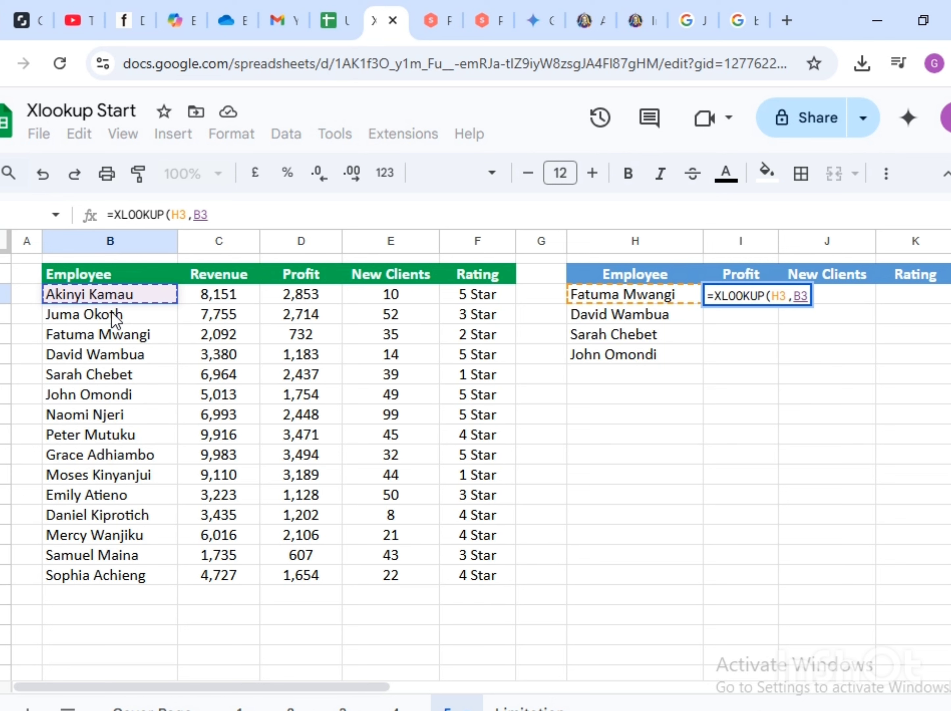
pyautogui.hotkey('ctrl', 'shift', 'Down')
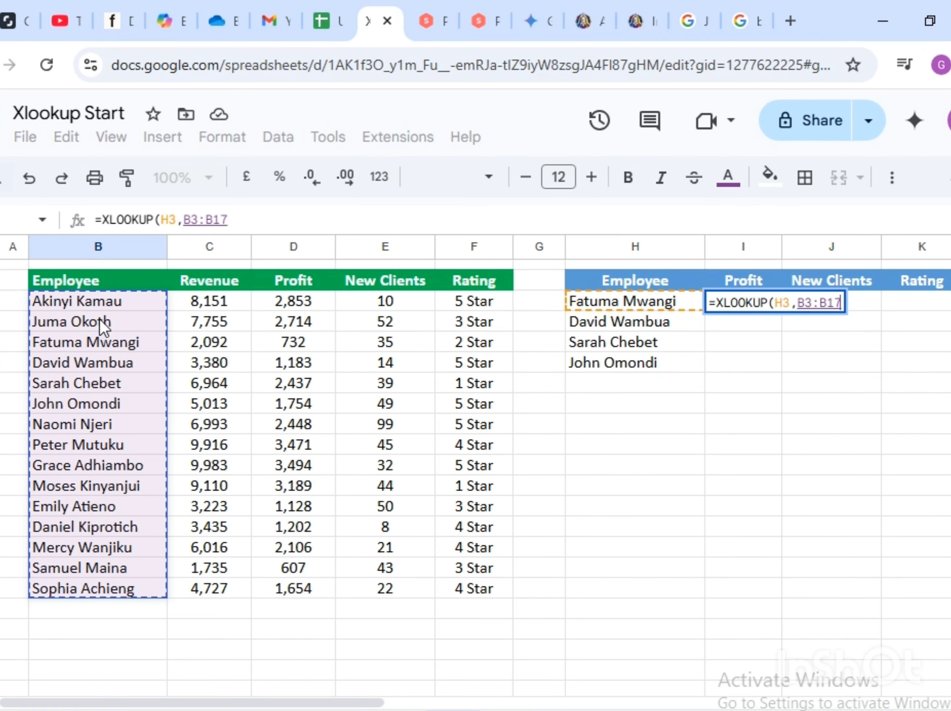
pyautogui.press('F4')
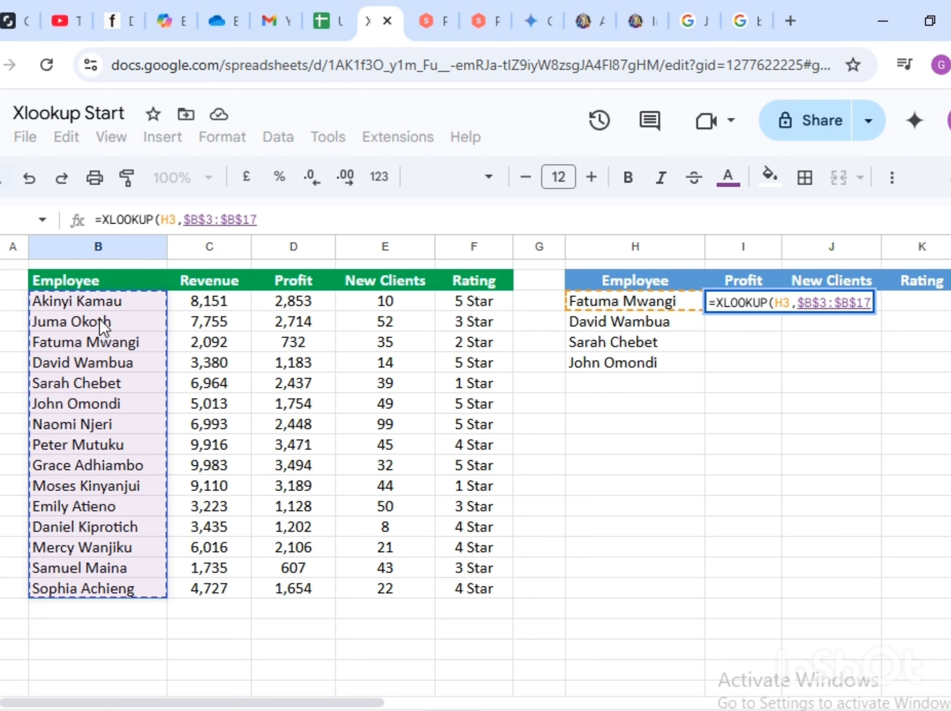
pyautogui.write(',')
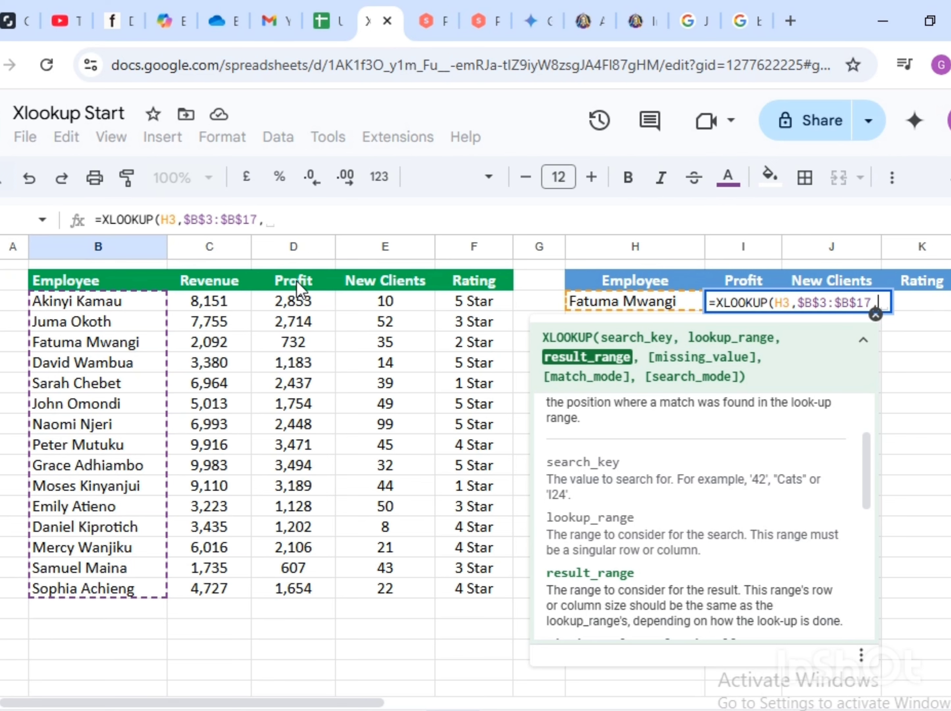
# Set the result range to the Profit, New Clients and Rating data as $D$3:$F$17, and close and enter the formula
pyautogui.click(310, 302)
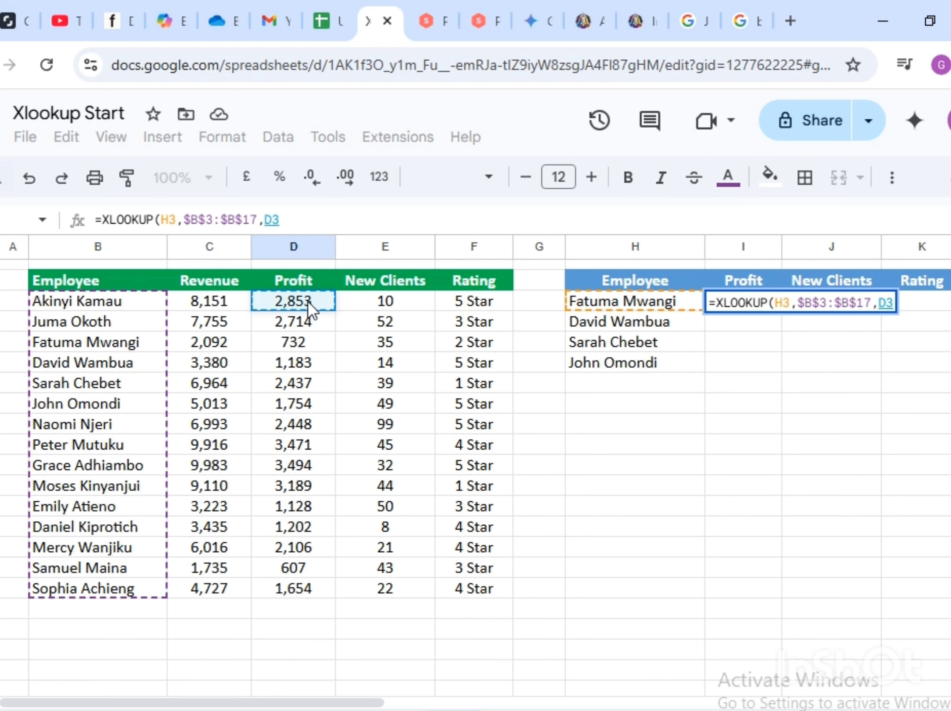
pyautogui.hotkey('ctrl', 'shift', 'Down')
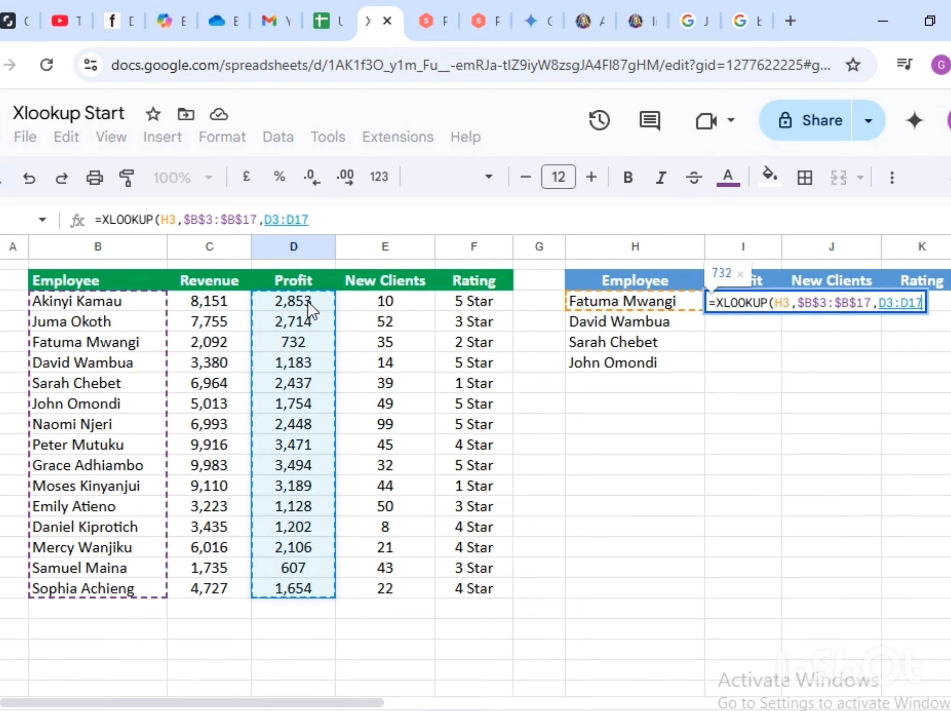
pyautogui.hotkey('ctrl', 'shift', 'Right')
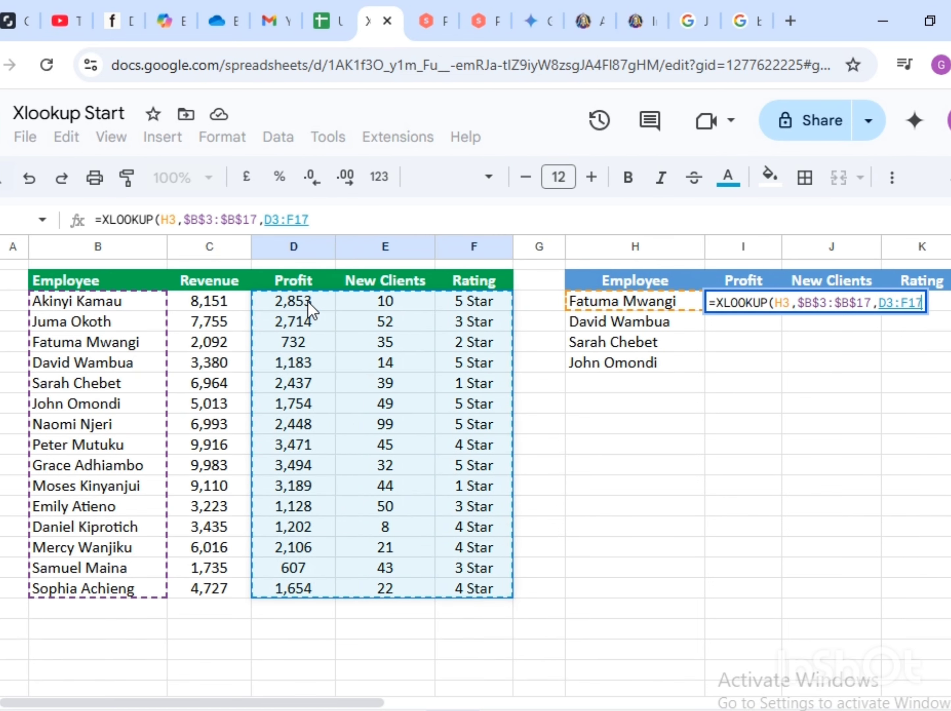
pyautogui.press('F4')
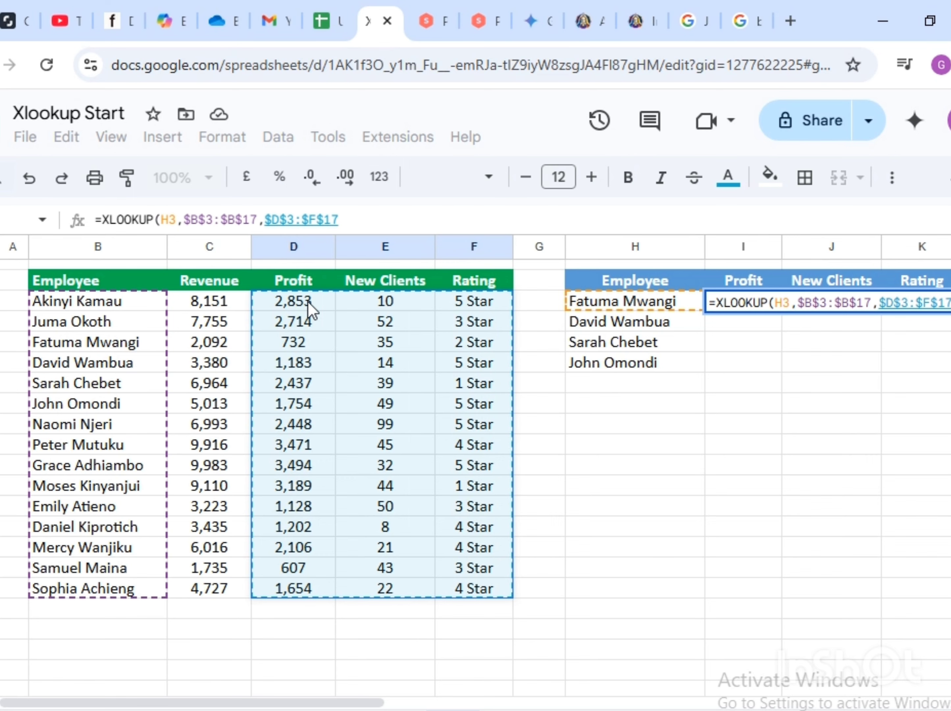
pyautogui.write(')')
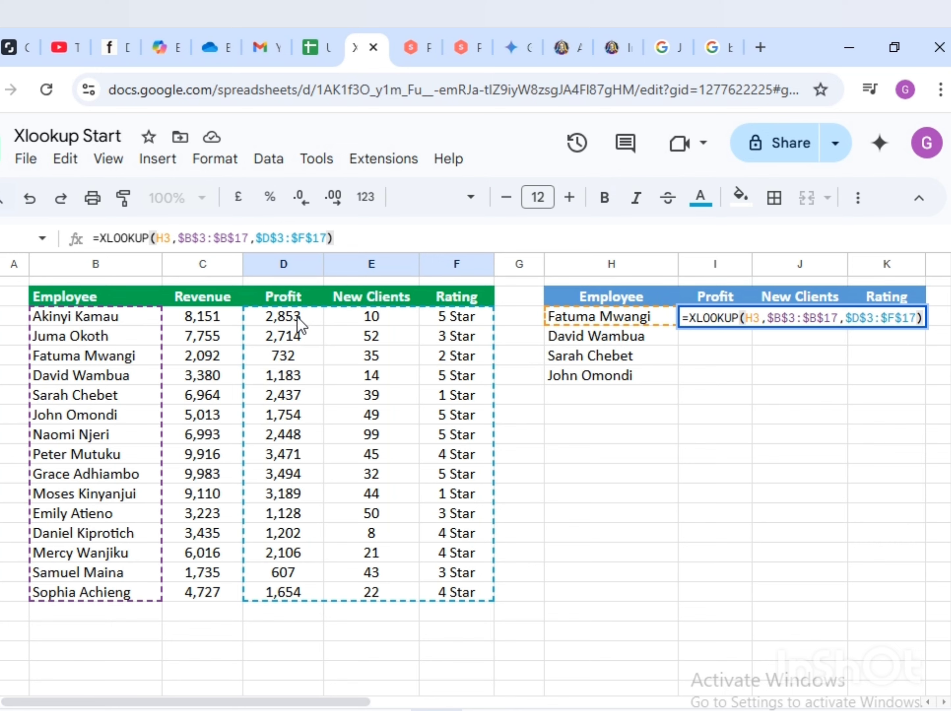
pyautogui.press('Return')
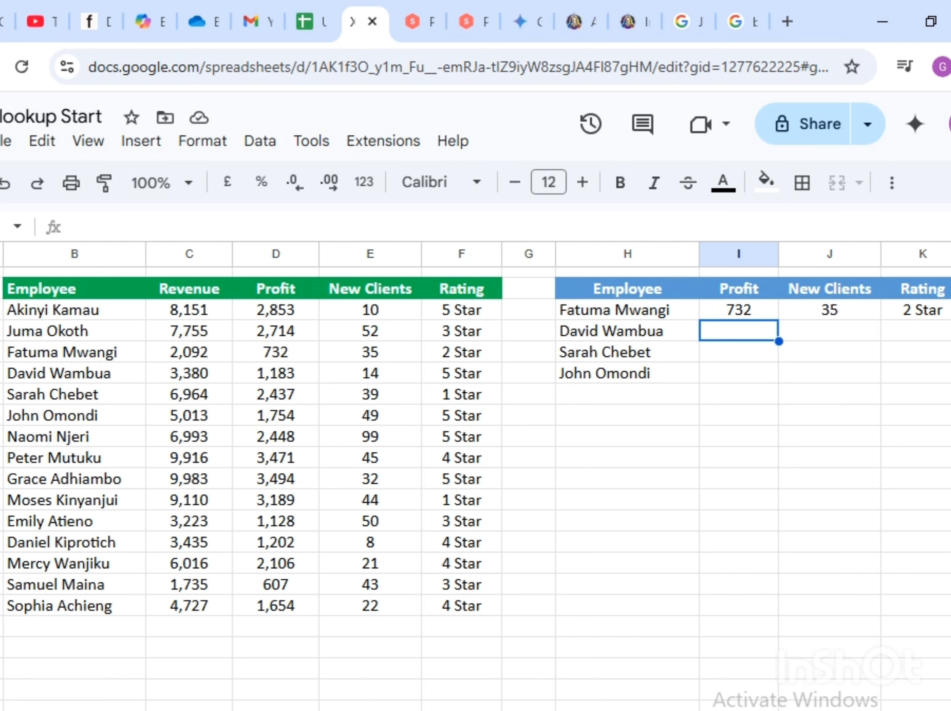
# Fill the XLOOKUP formula from I3 down to I6 for the remaining employees
pyautogui.click(753, 310)
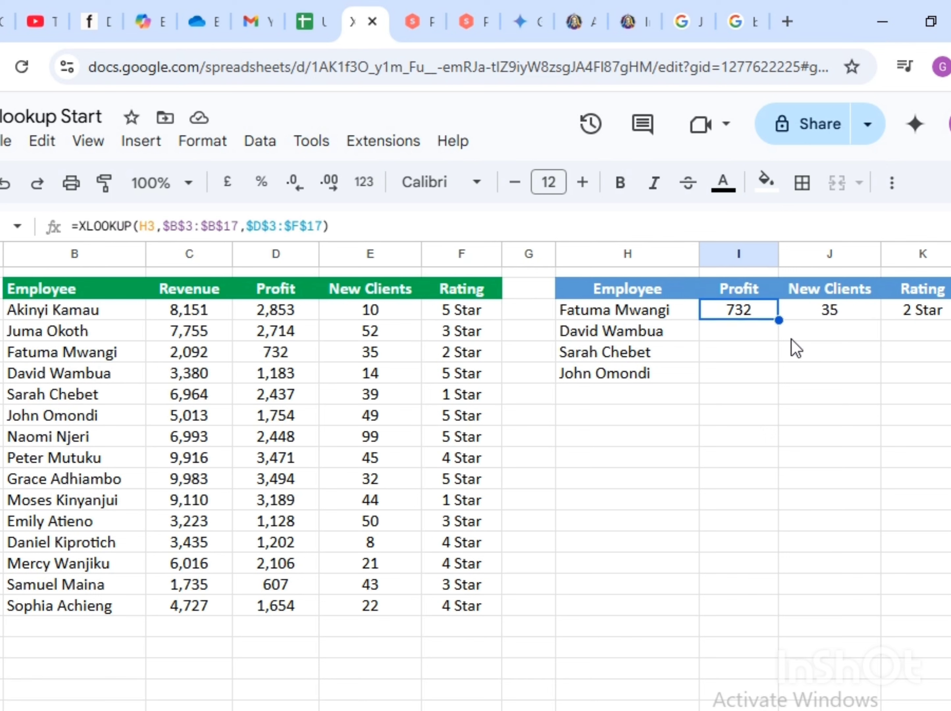
pyautogui.moveTo(779, 319); pyautogui.dragTo(870, 379)
pyautogui.moveTo(942, 381); pyautogui.dragTo(945, 383)
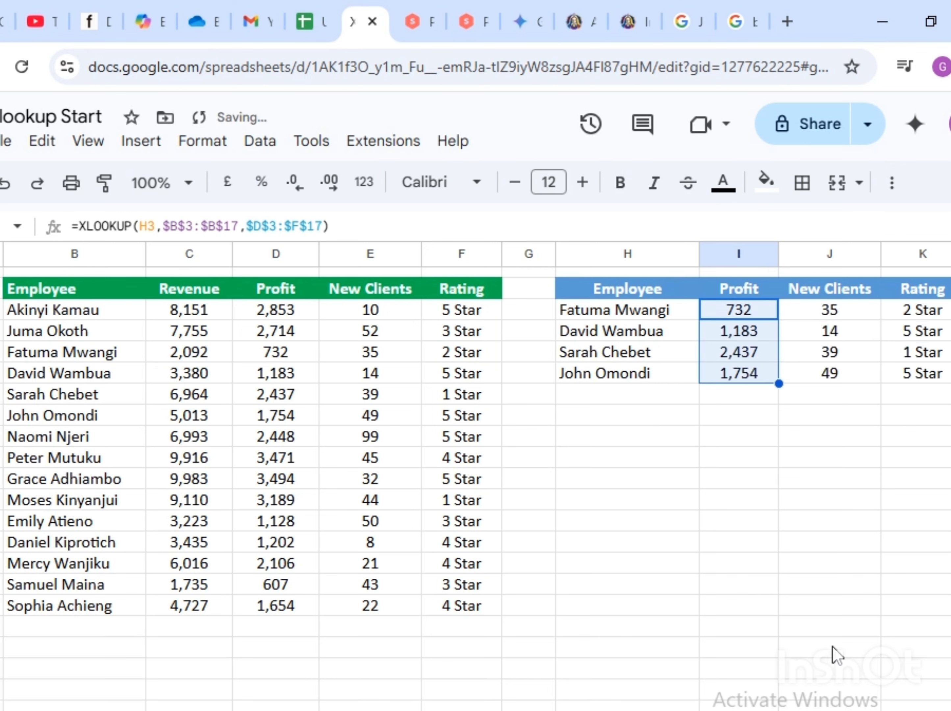
# Check the last selected employee's results against the rating, new clients and profit in the source table
pyautogui.click(794, 401)
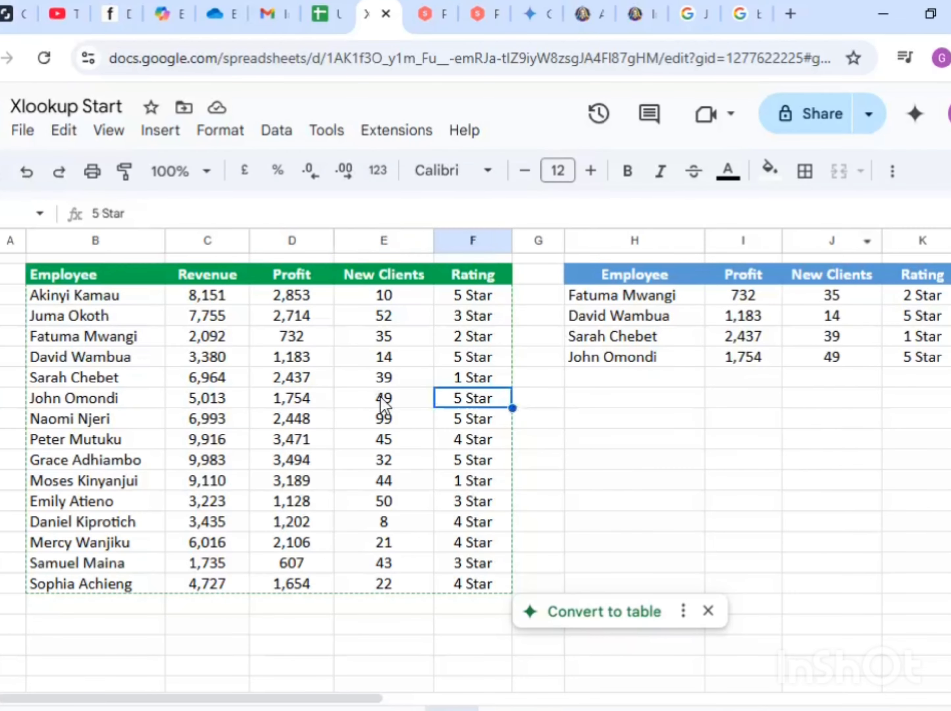
pyautogui.click(371, 420)
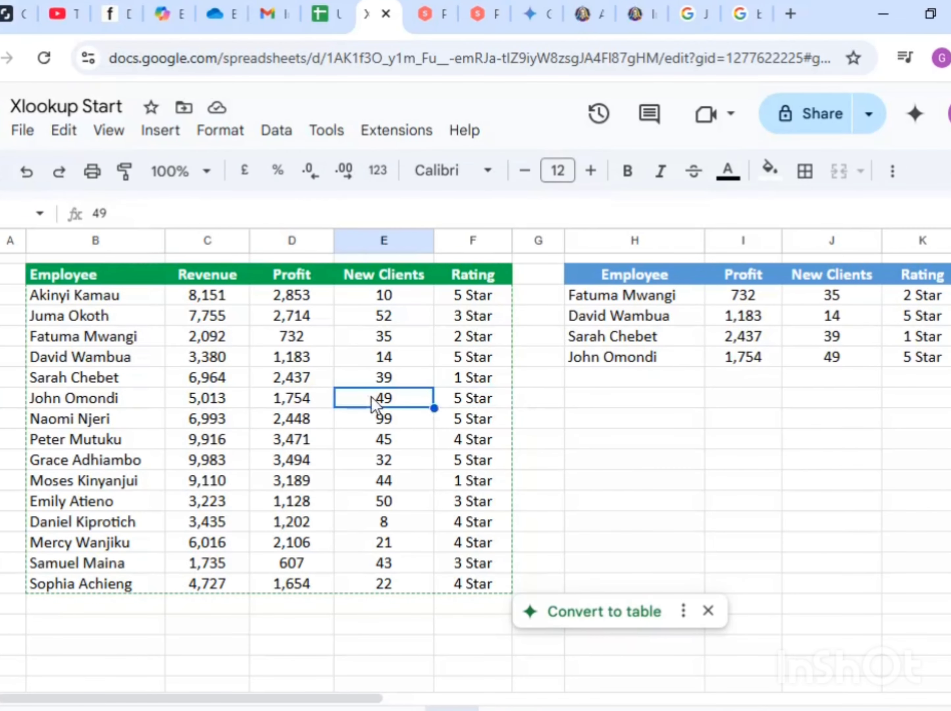
pyautogui.click(318, 381)
pyautogui.click(302, 401)
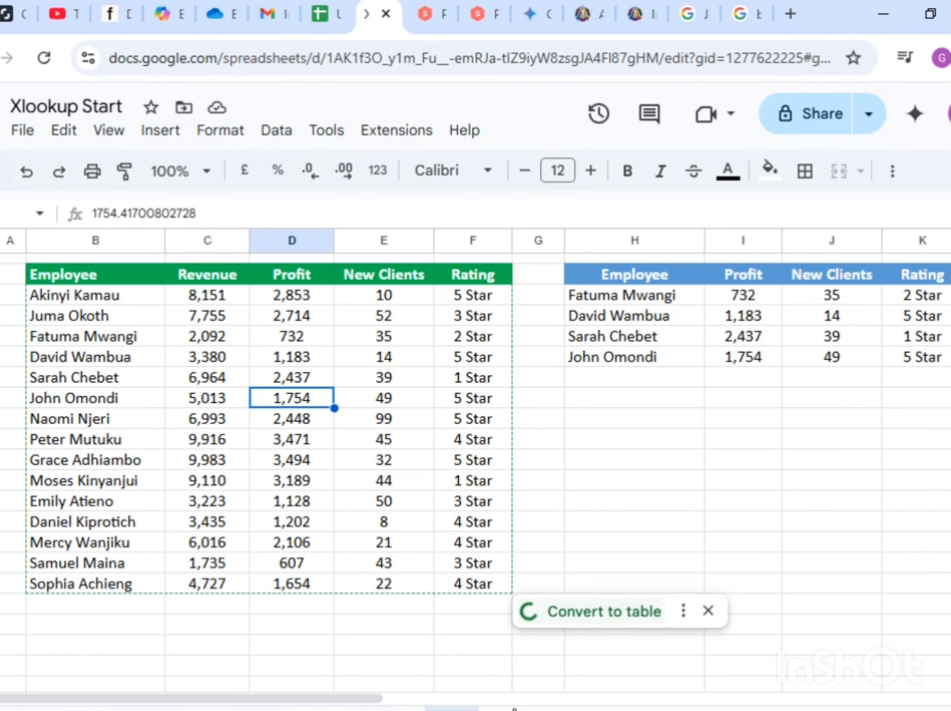
# Open the Limitation sheet and select the empty Profit cell for Nairobi in the results table
pyautogui.click(537, 708)
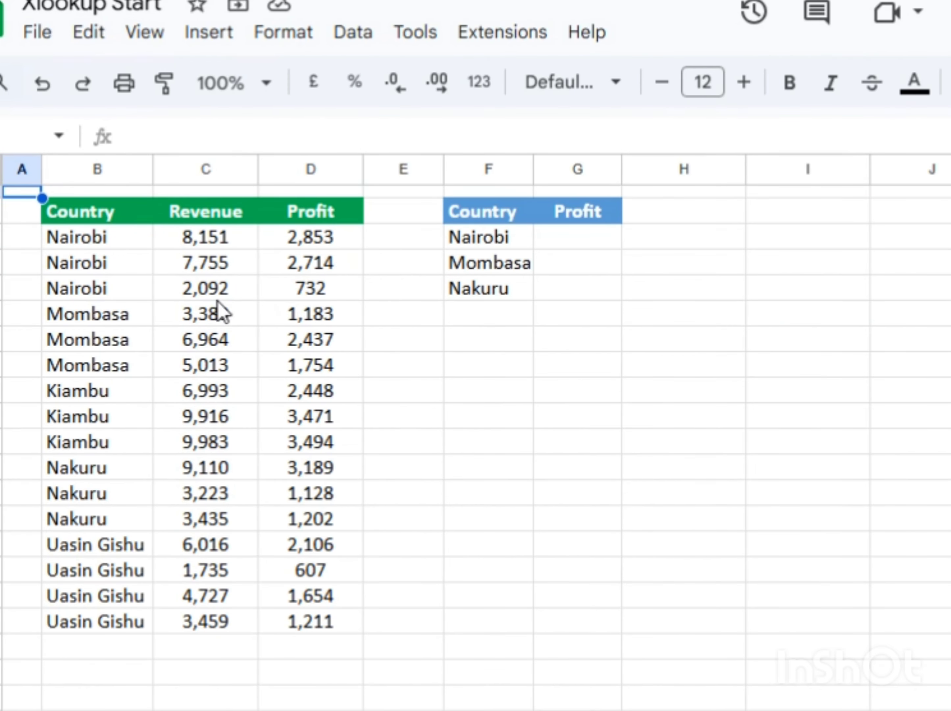
pyautogui.click(481, 246)
pyautogui.click(597, 235)
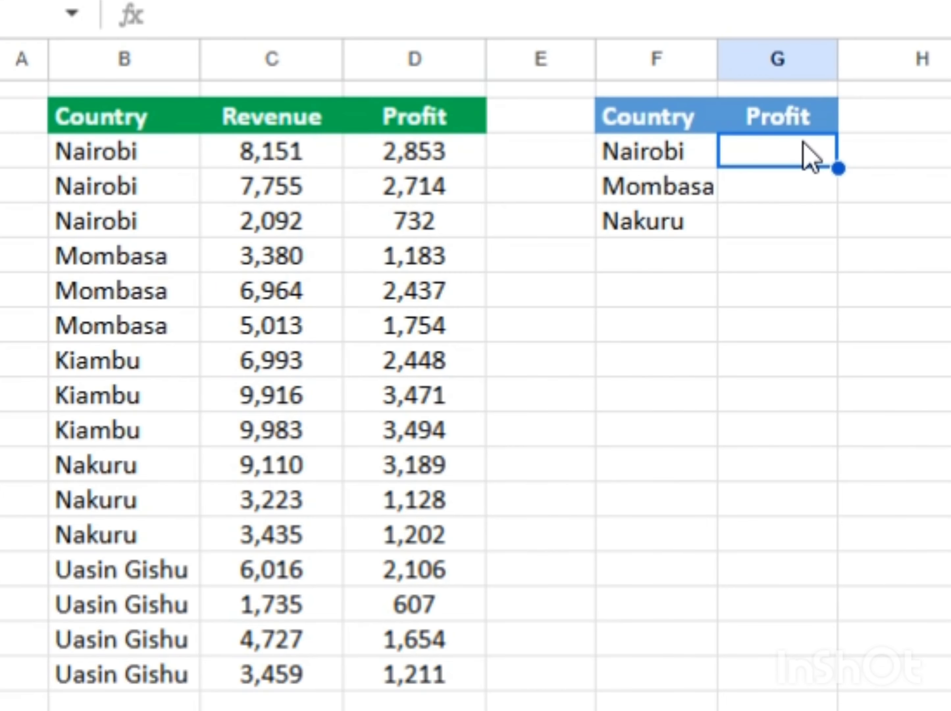
# Examine the empty Profit column of the results table and the Nairobi entries in the source table's Country column
pyautogui.click(793, 116)
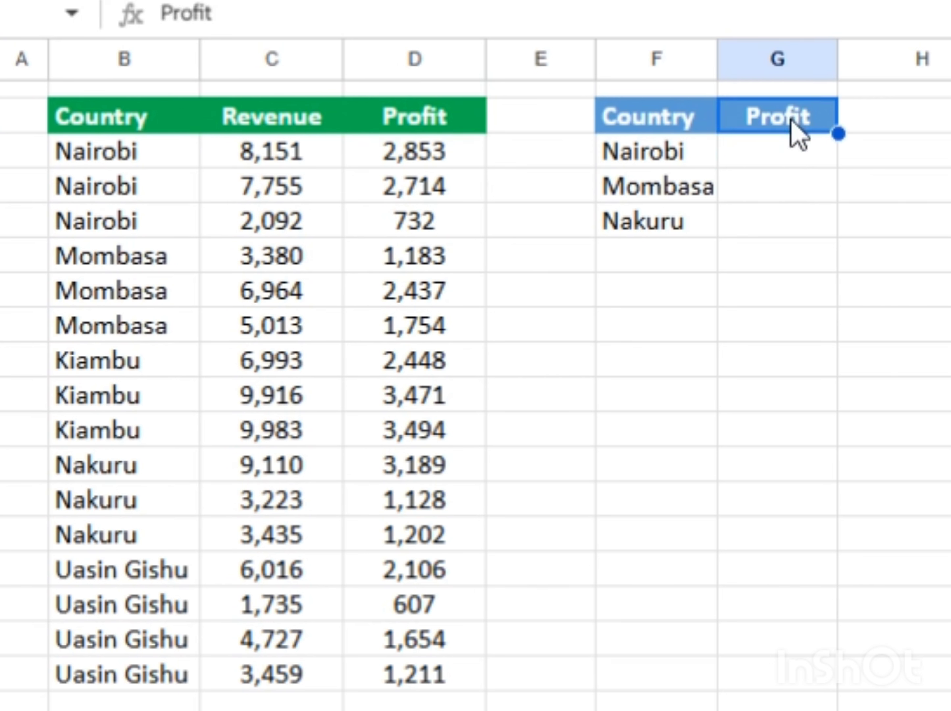
pyautogui.click(790, 185)
pyautogui.press('Down')
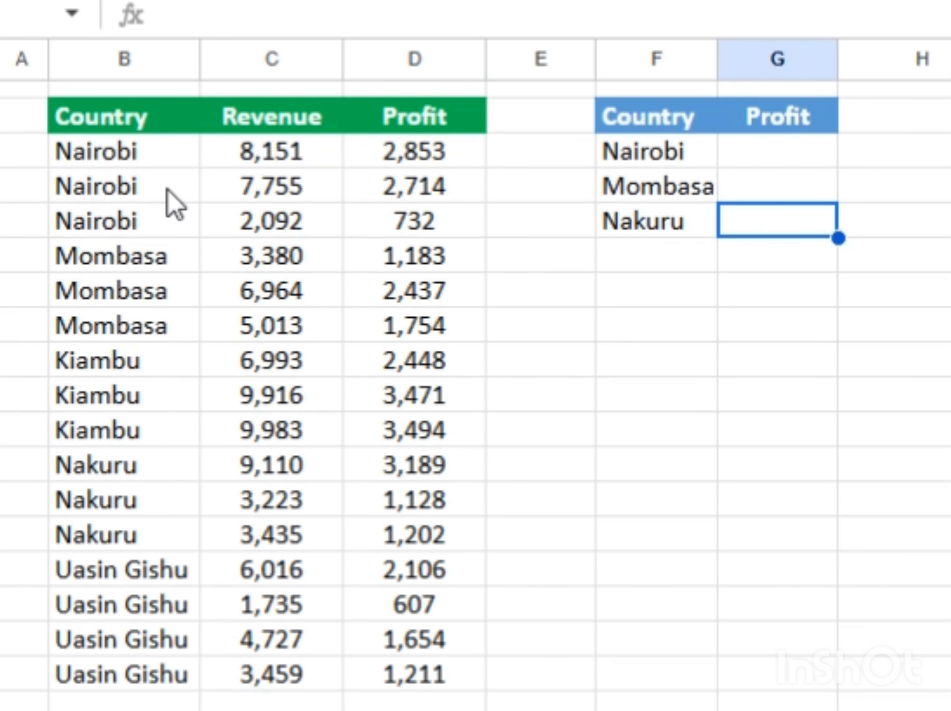
pyautogui.click(72, 158)
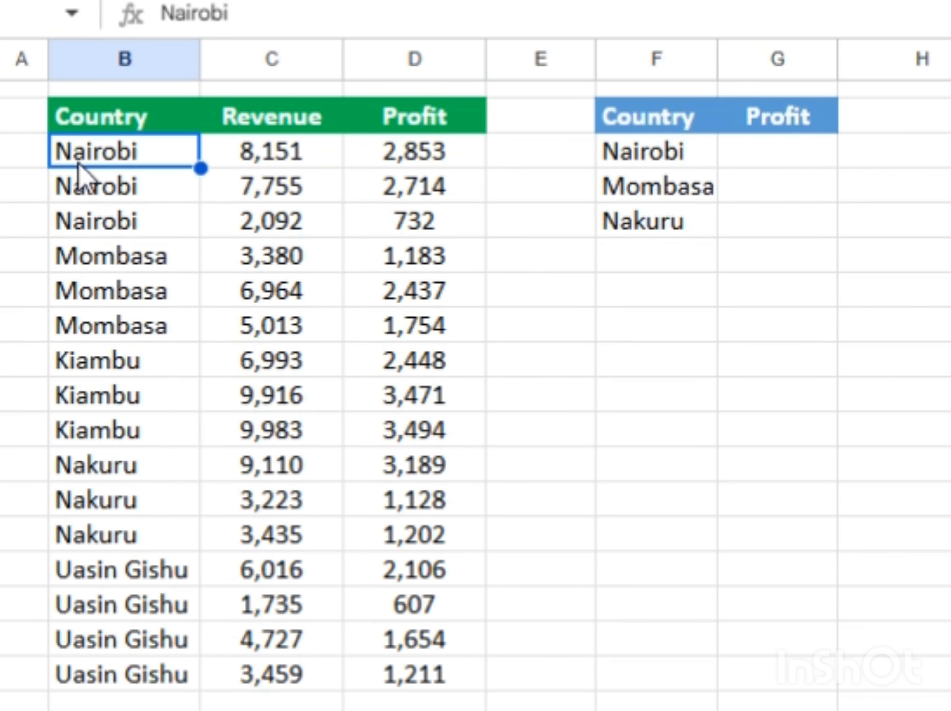
pyautogui.click(92, 189)
pyautogui.click(107, 222)
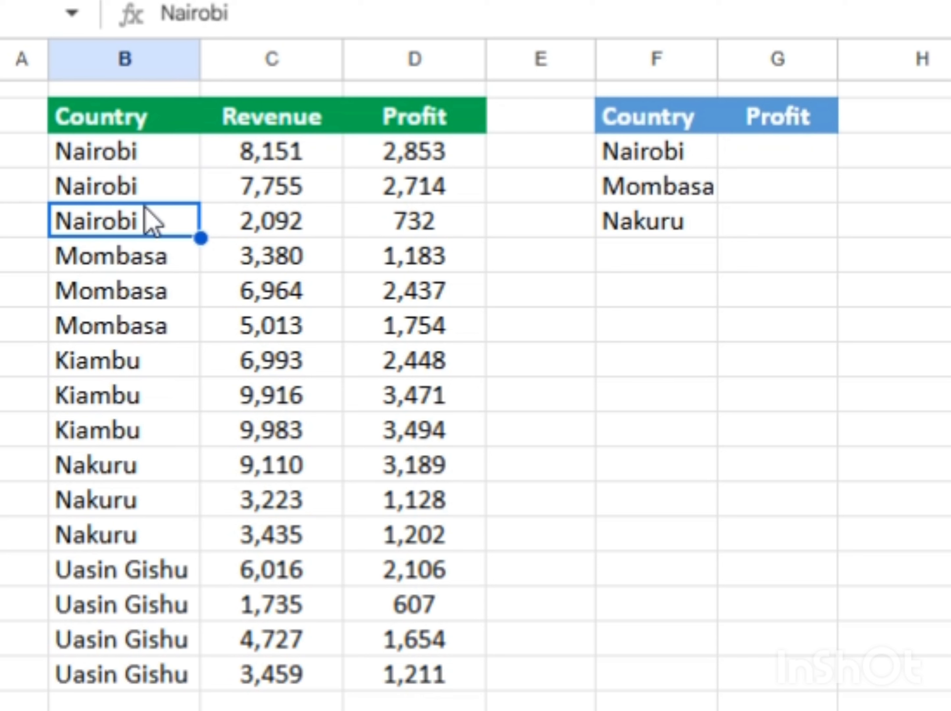
# Compare the Nakuru lookup entry with the Nakuru rows and their profits in the source table
pyautogui.click(648, 209)
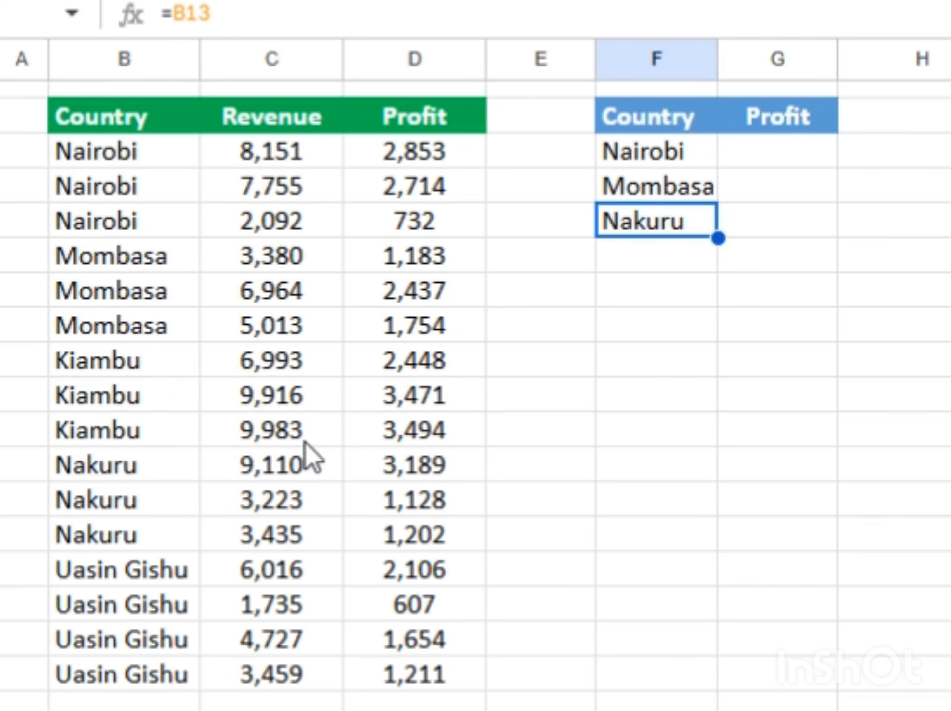
pyautogui.click(121, 476)
pyautogui.click(123, 499)
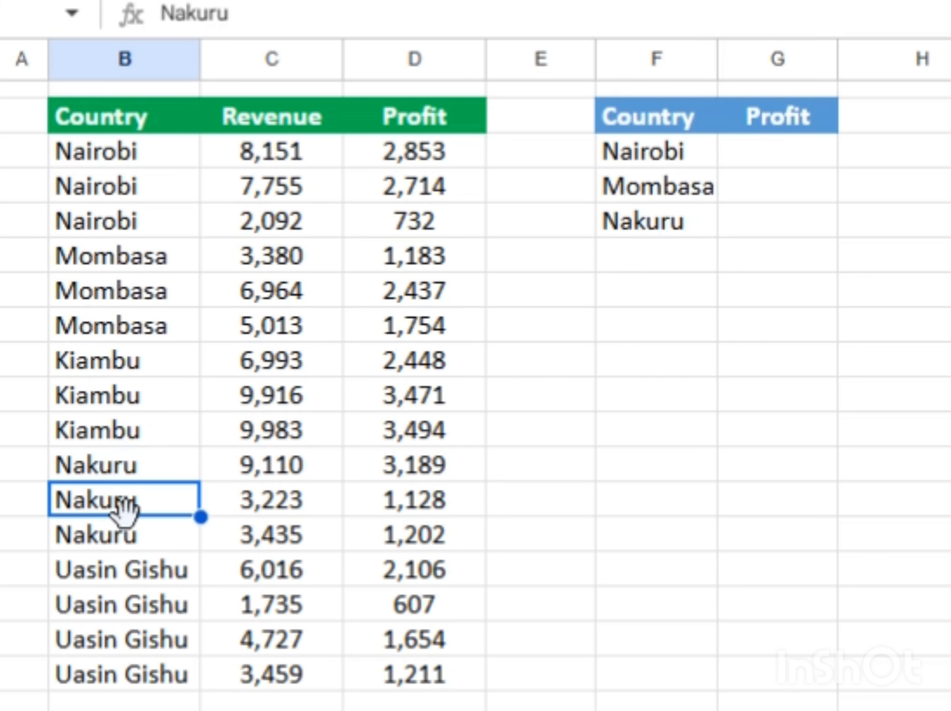
pyautogui.click(139, 536)
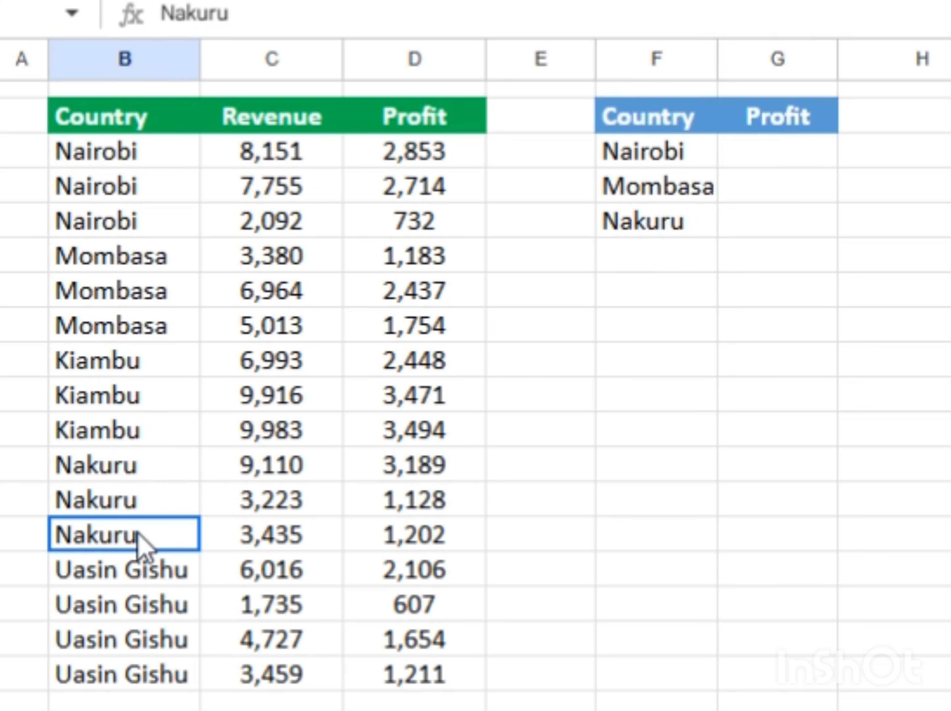
pyautogui.click(428, 544)
pyautogui.click(431, 500)
pyautogui.click(430, 465)
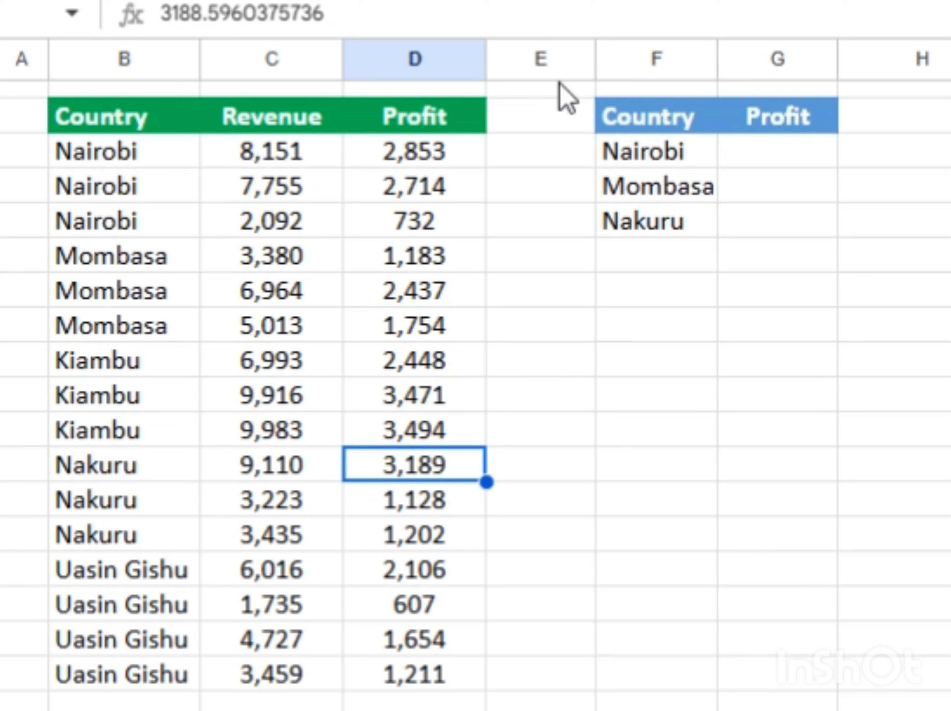
# Examine the first Nairobi profits, and compare the Mombasa lookup entry with the Mombasa rows in the source table
pyautogui.click(399, 162)
pyautogui.click(427, 196)
pyautogui.click(657, 195)
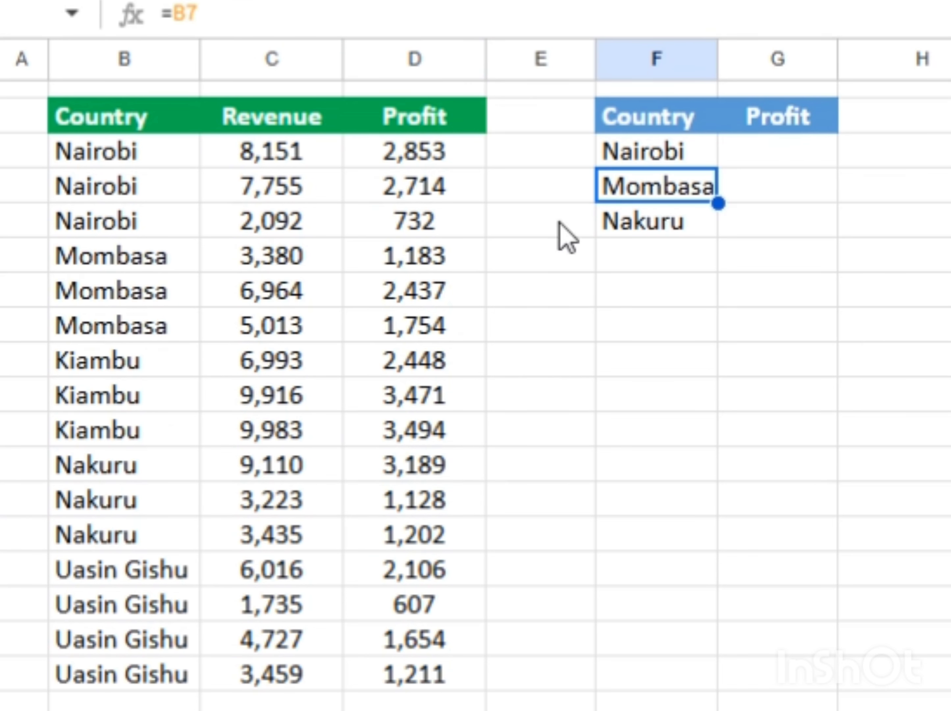
pyautogui.click(121, 256)
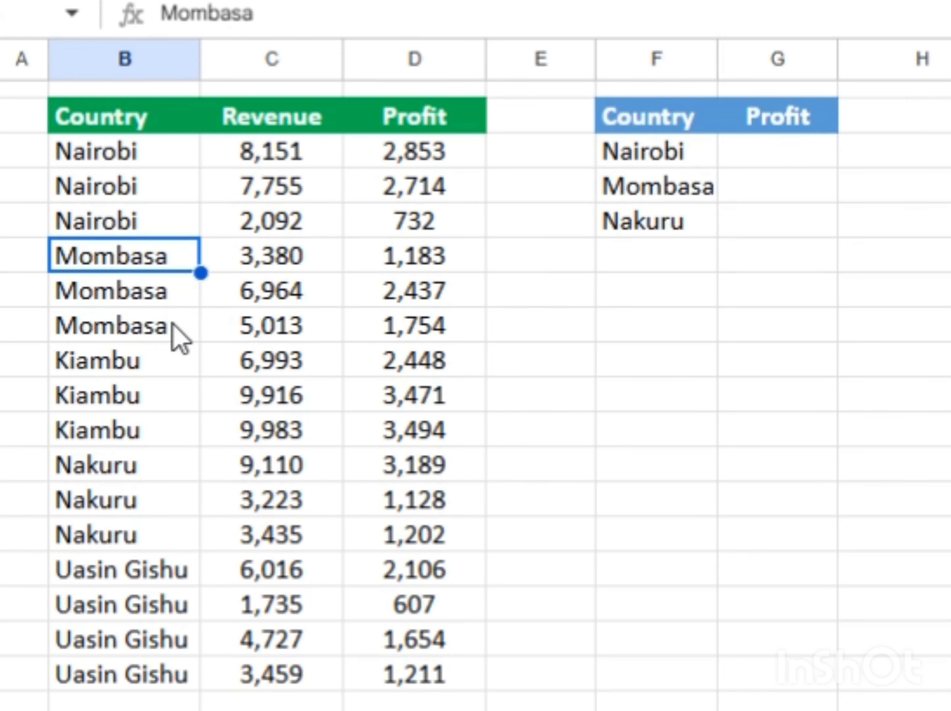
pyautogui.click(172, 293)
pyautogui.click(175, 342)
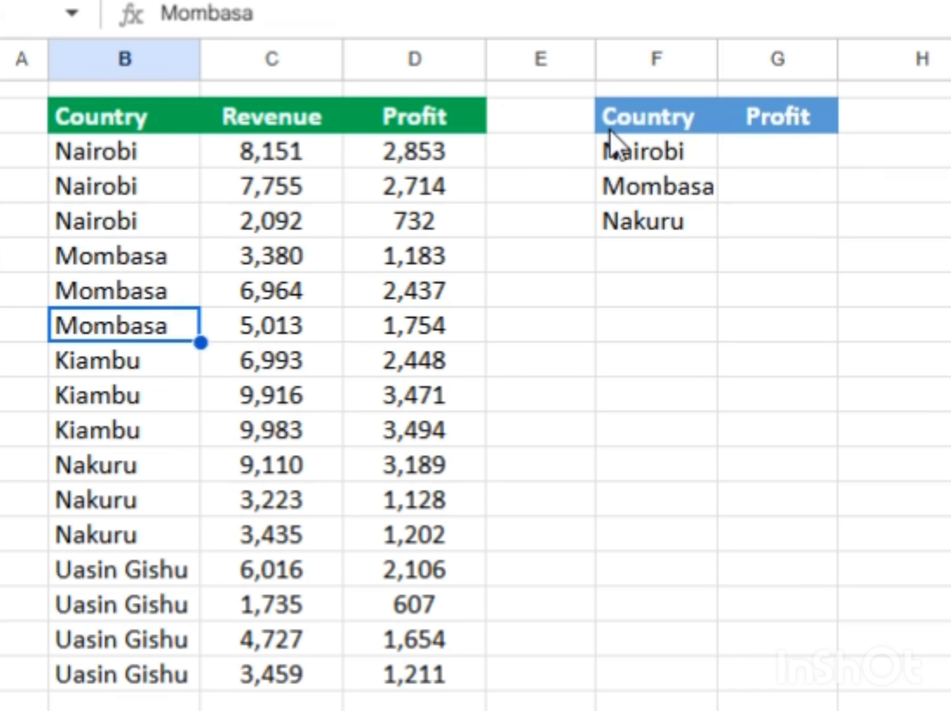
# Begin a formula in the empty Profit cell for Nairobi in the results table
pyautogui.click(781, 152)
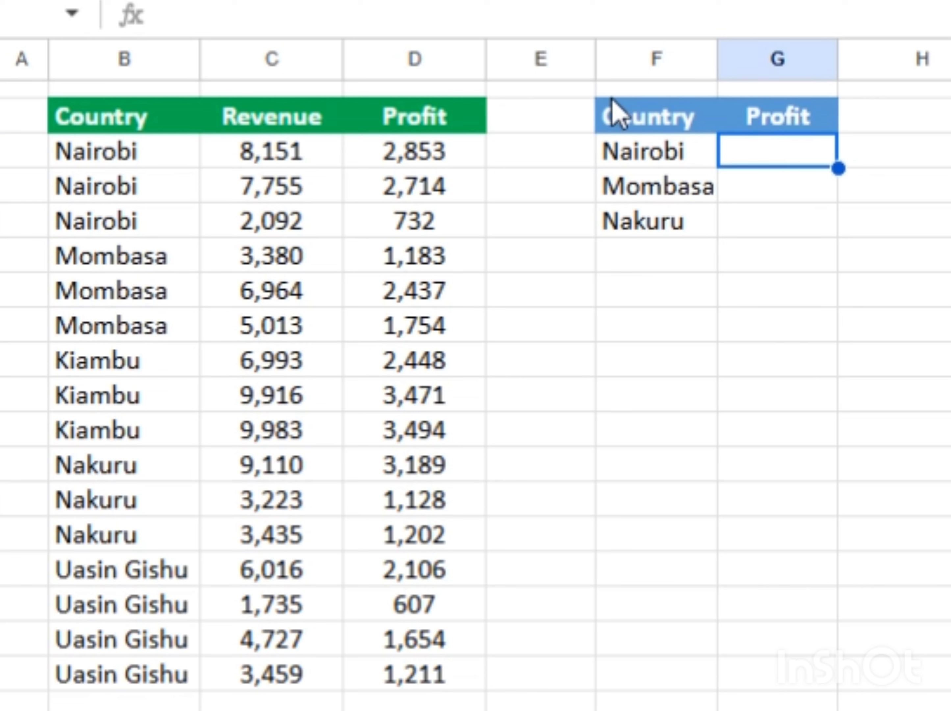
pyautogui.write('-')
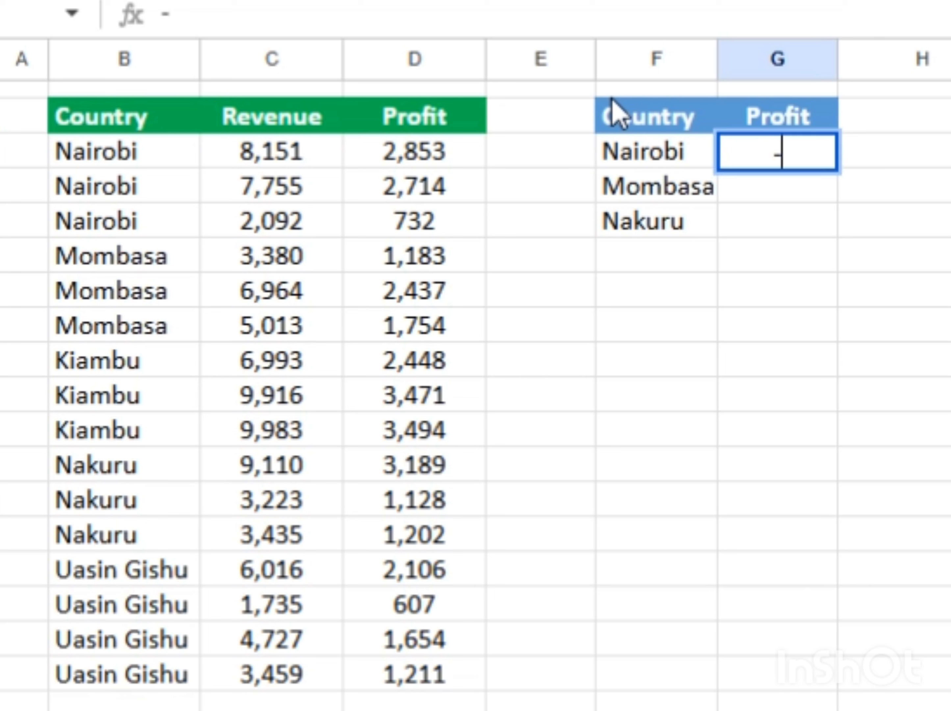
pyautogui.write('X')
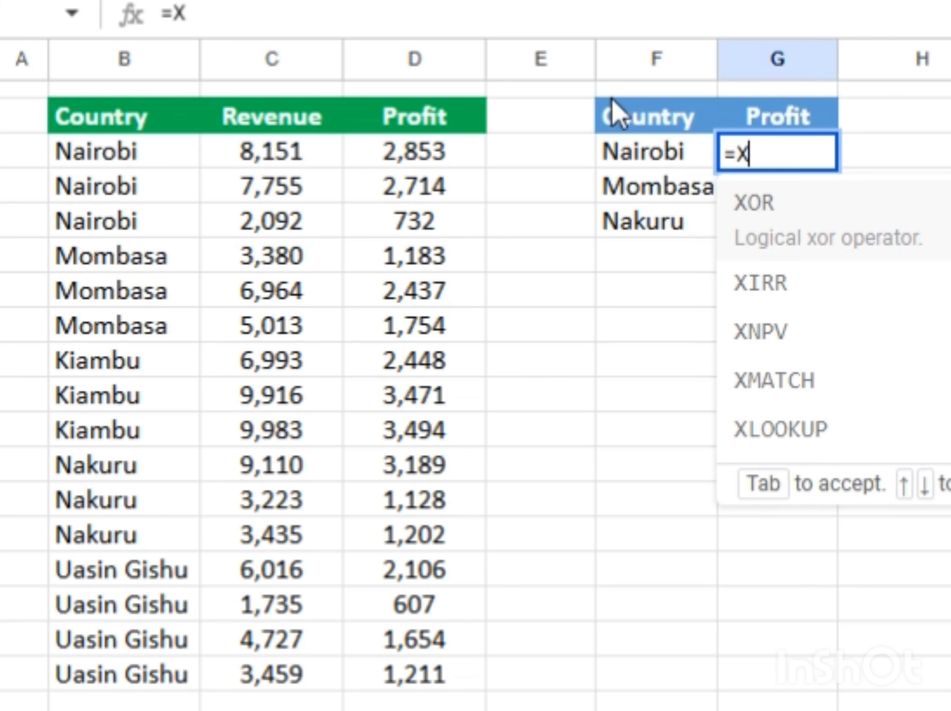
pyautogui.write('L')
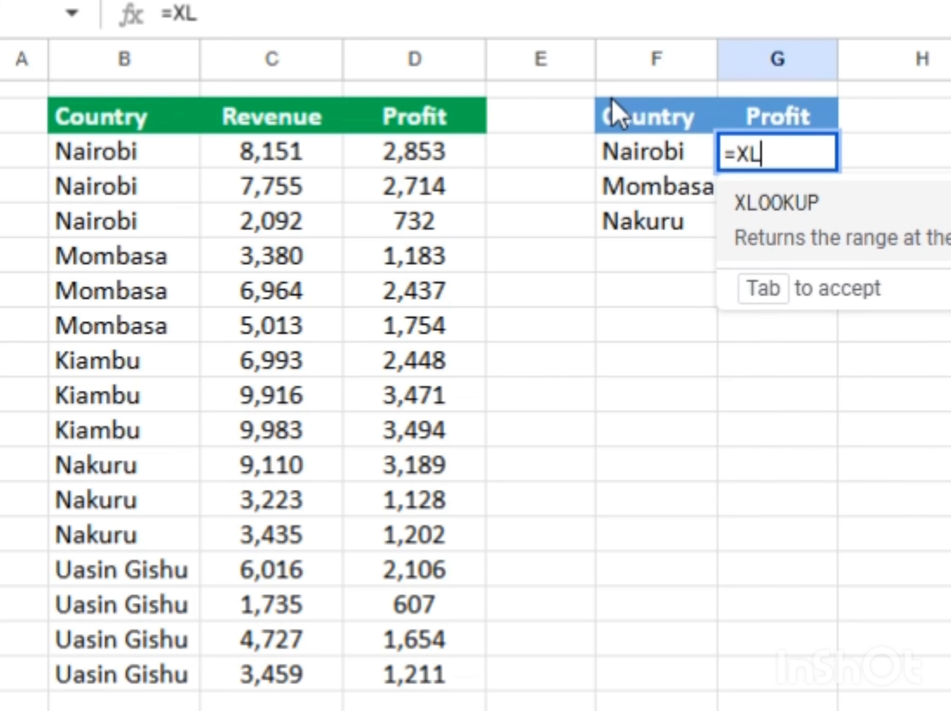
pyautogui.press('Tab')
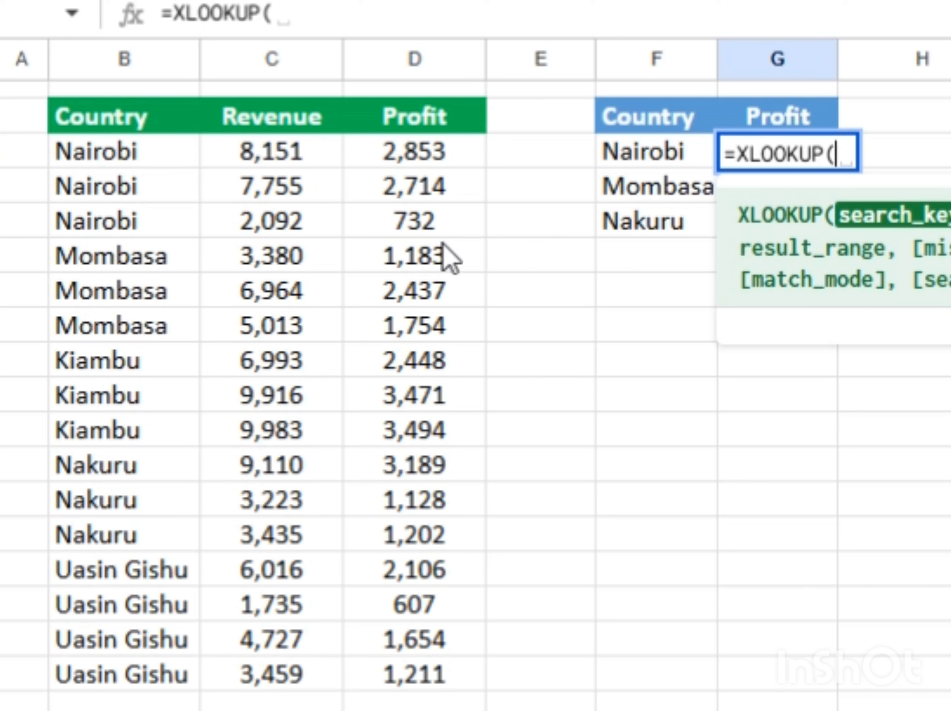
pyautogui.click(432, 163)
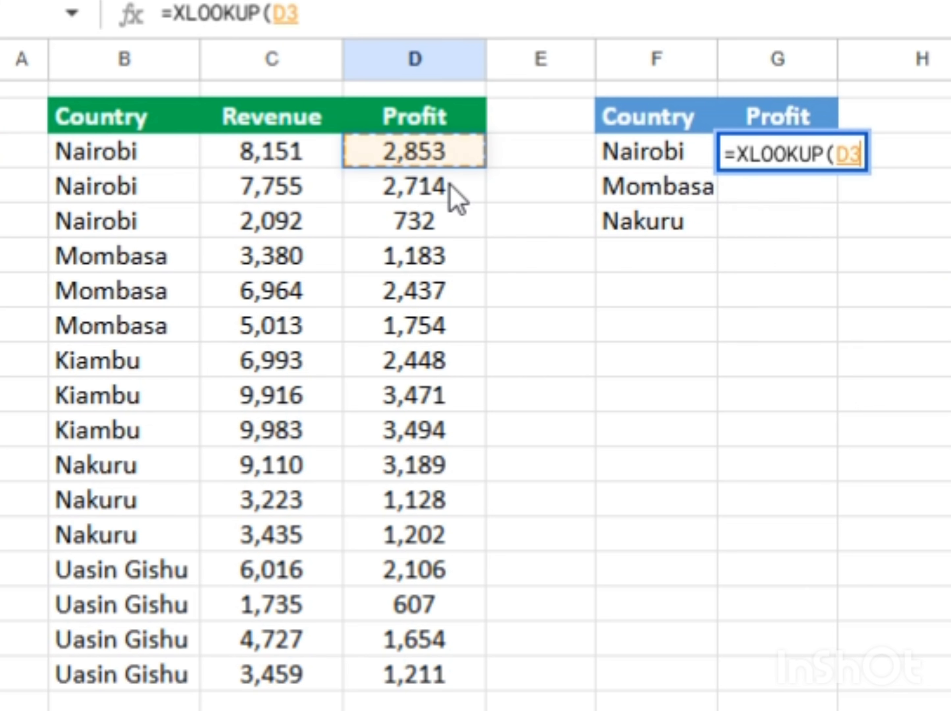
pyautogui.click(450, 194)
pyautogui.click(448, 230)
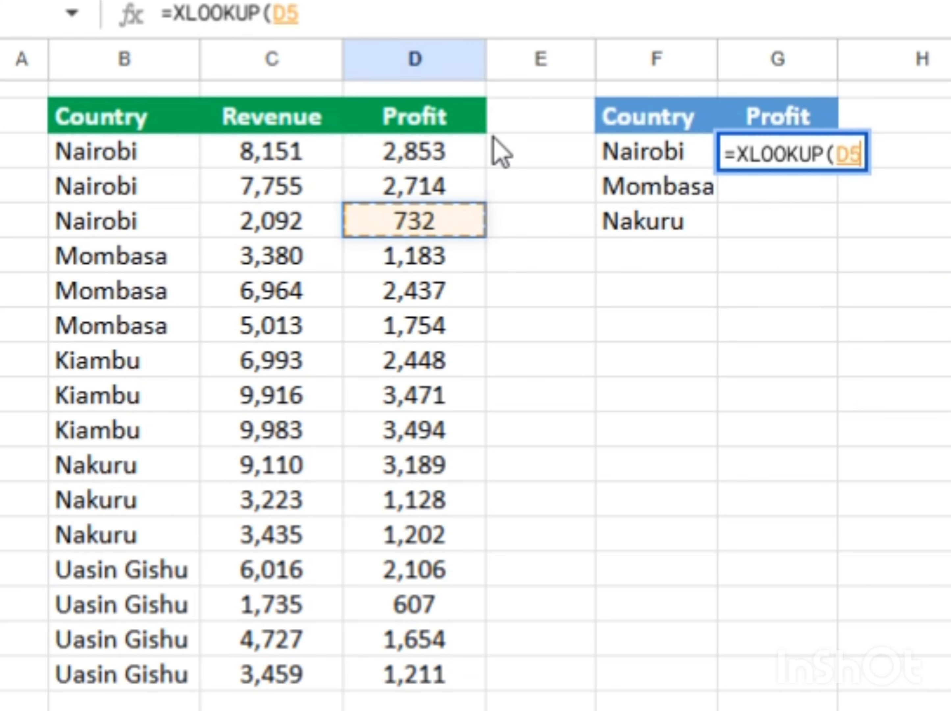
pyautogui.moveTo(495, 151); pyautogui.dragTo(446, 233)
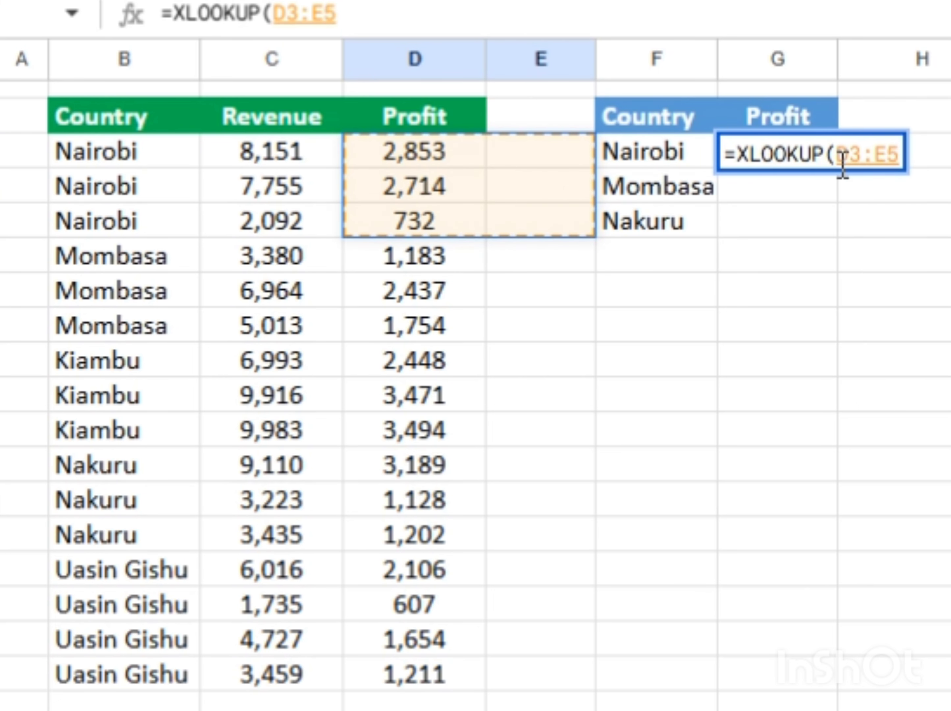
pyautogui.press('BackSpace')
pyautogui.press('BackSpace')
pyautogui.press('BackSpace')
pyautogui.press('BackSpace')
pyautogui.press('BackSpace')
pyautogui.press('BackSpace')
pyautogui.press('BackSpace')
pyautogui.press('BackSpace')
pyautogui.press('BackSpace')
pyautogui.press('BackSpace')
pyautogui.press('BackSpace')
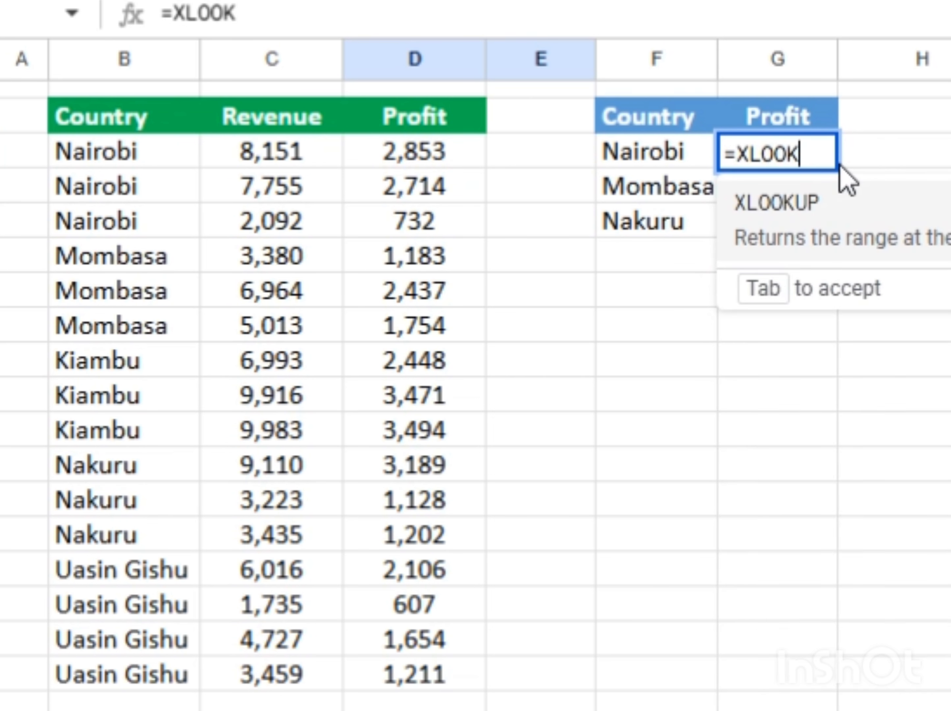
pyautogui.press('BackSpace')
pyautogui.press('BackSpace')
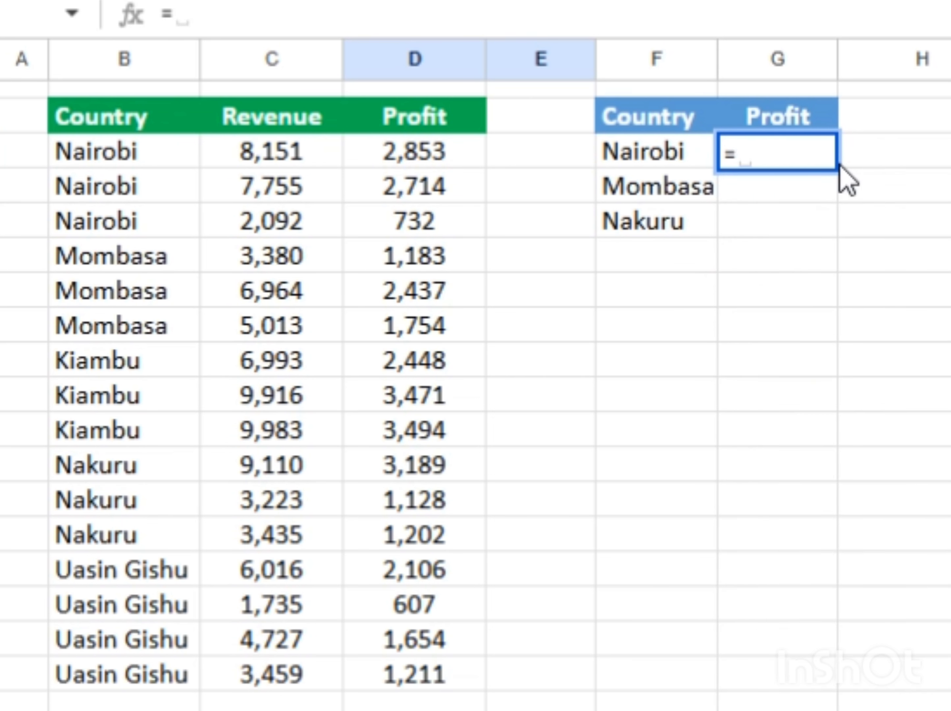
# Build a SUMIF in Nairobi's Profit cell with the Country range B3:B18 and the criterion F3
pyautogui.write('SUM')
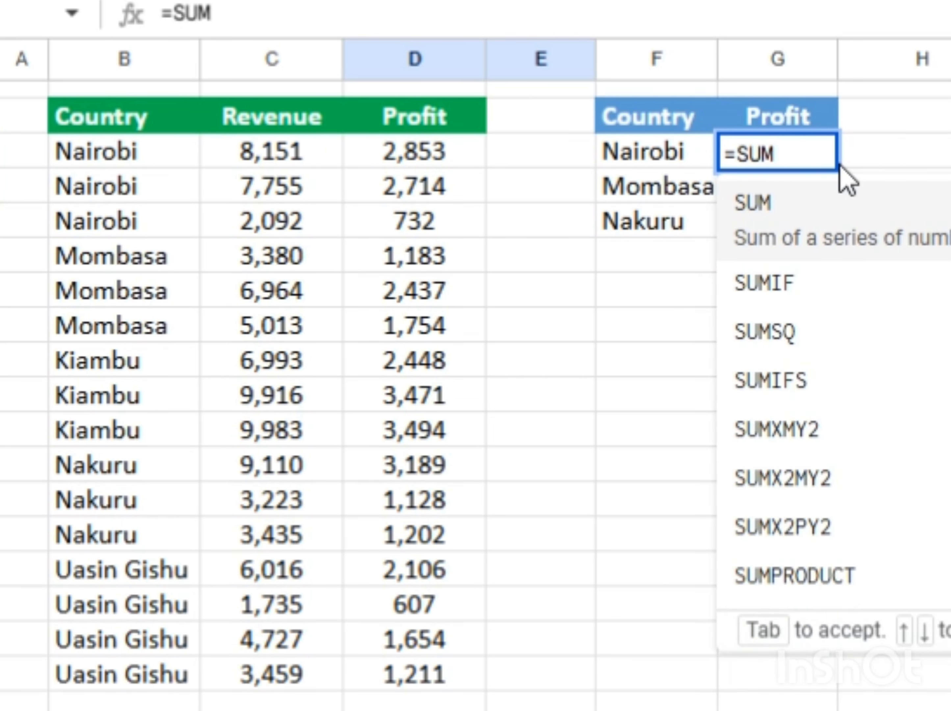
pyautogui.click(760, 263)
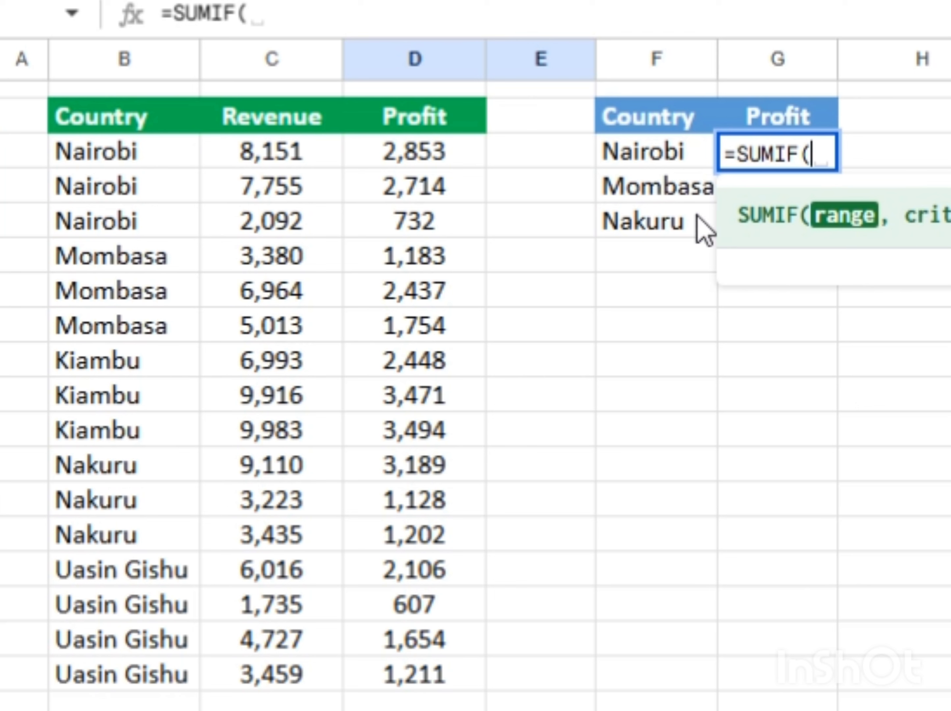
pyautogui.click(126, 164)
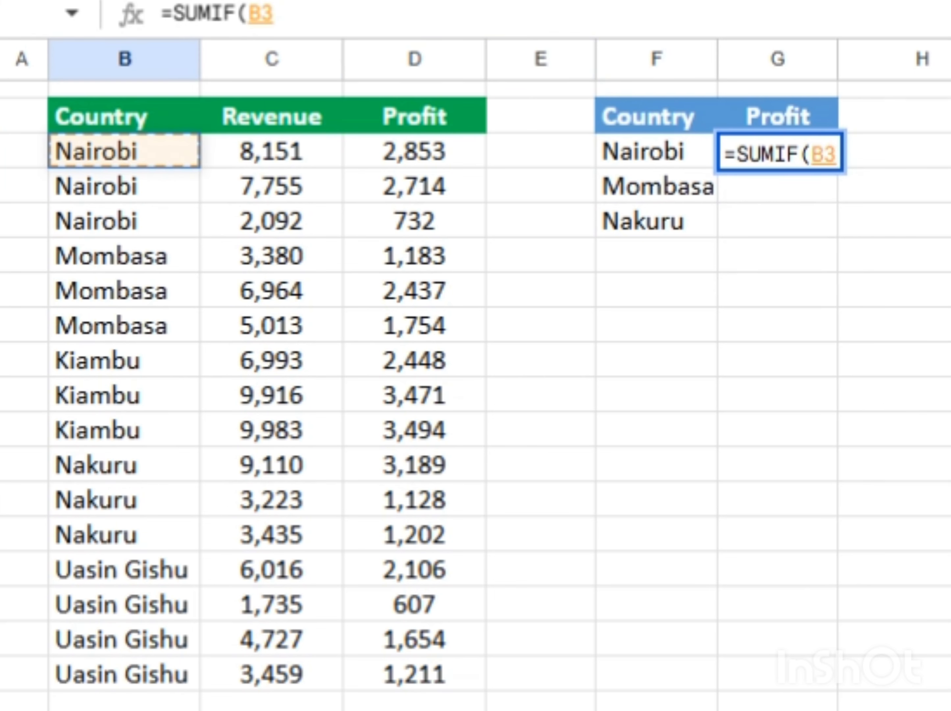
pyautogui.hotkey('ctrl', 'shift', 'Down')
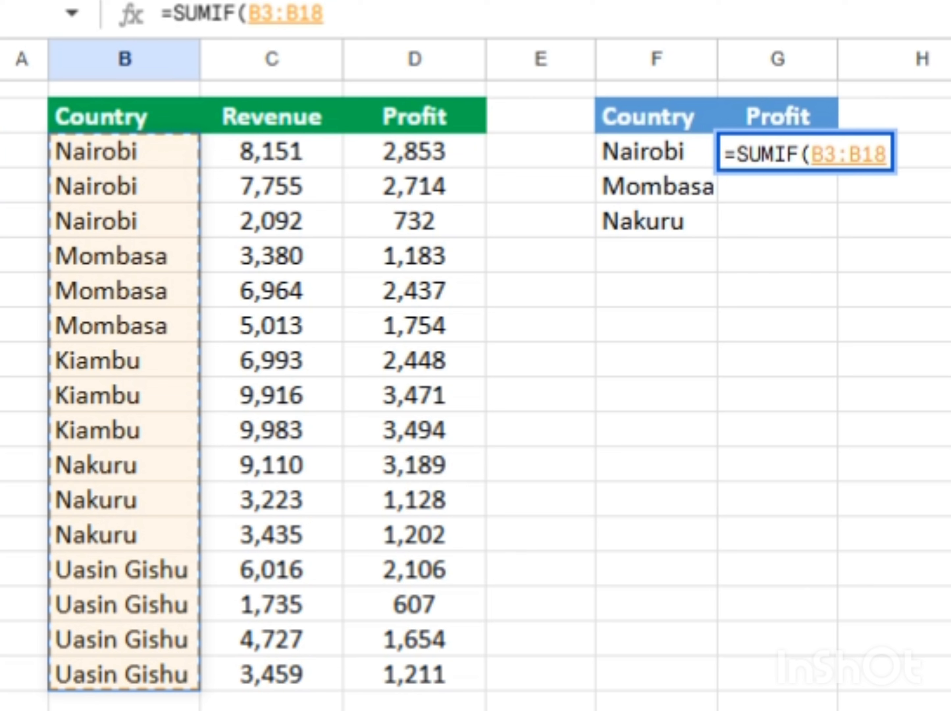
pyautogui.write(',')
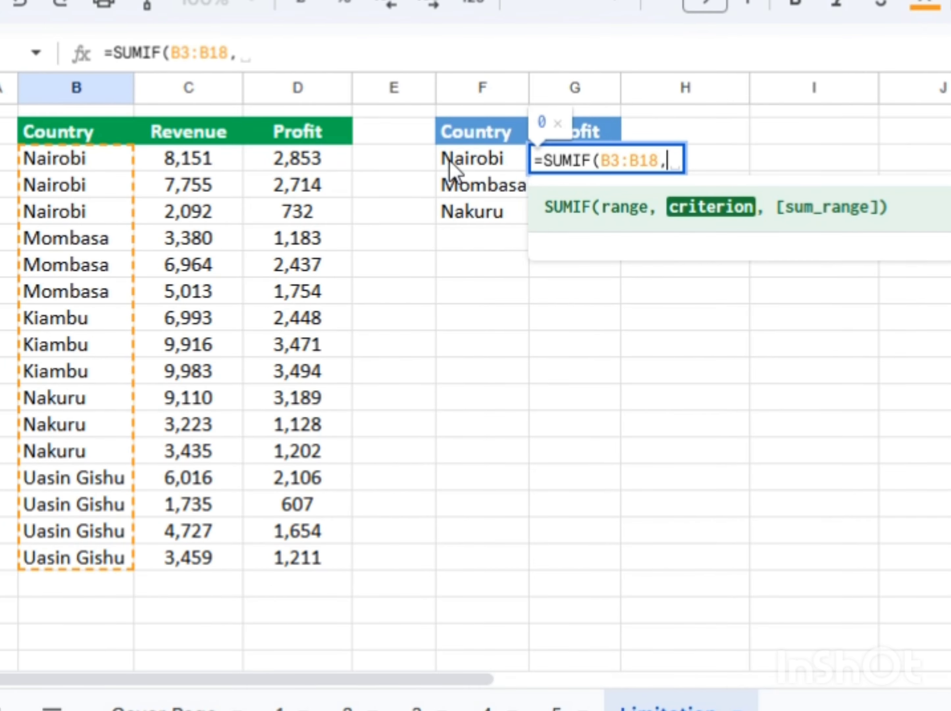
pyautogui.click(472, 171)
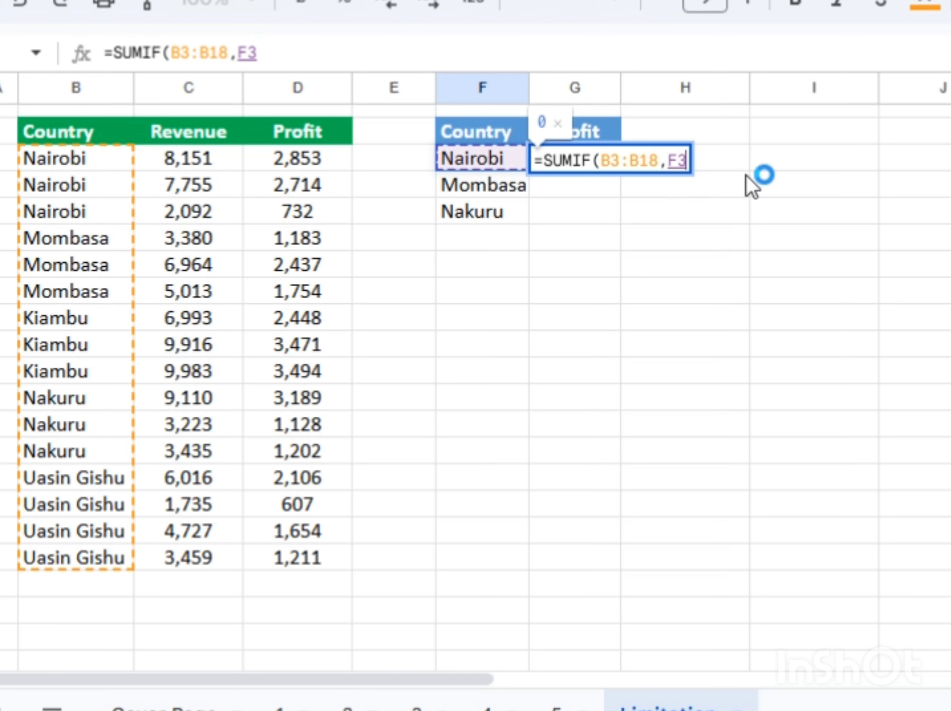
pyautogui.write(',')
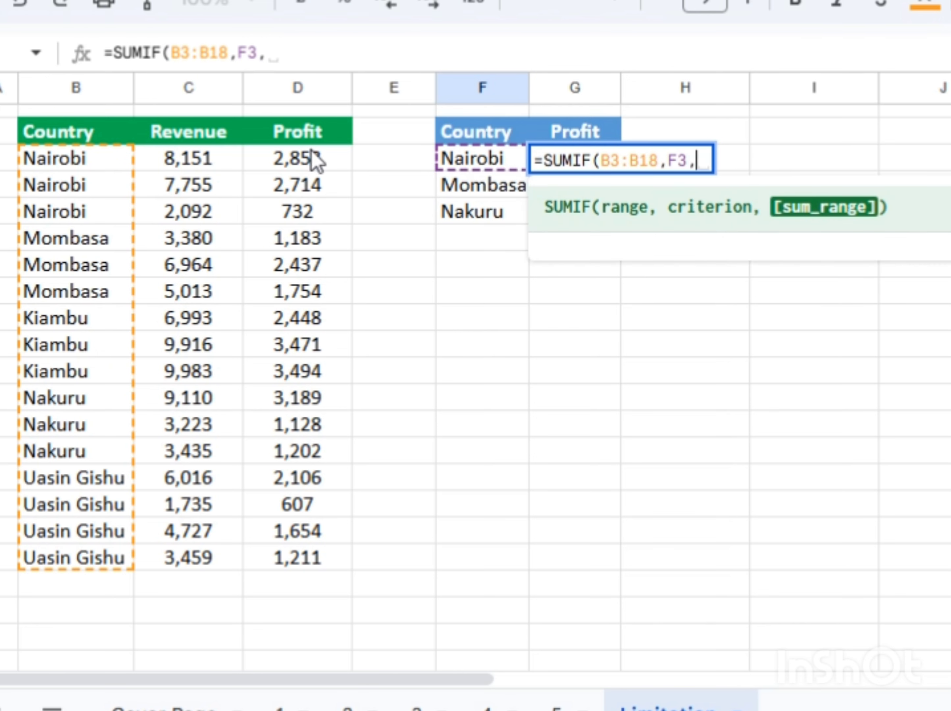
# Complete the SUMIF with the Profit sum range D3:D18 and accept the suggested fill for Mombasa and Nakuru
pyautogui.click(294, 158)
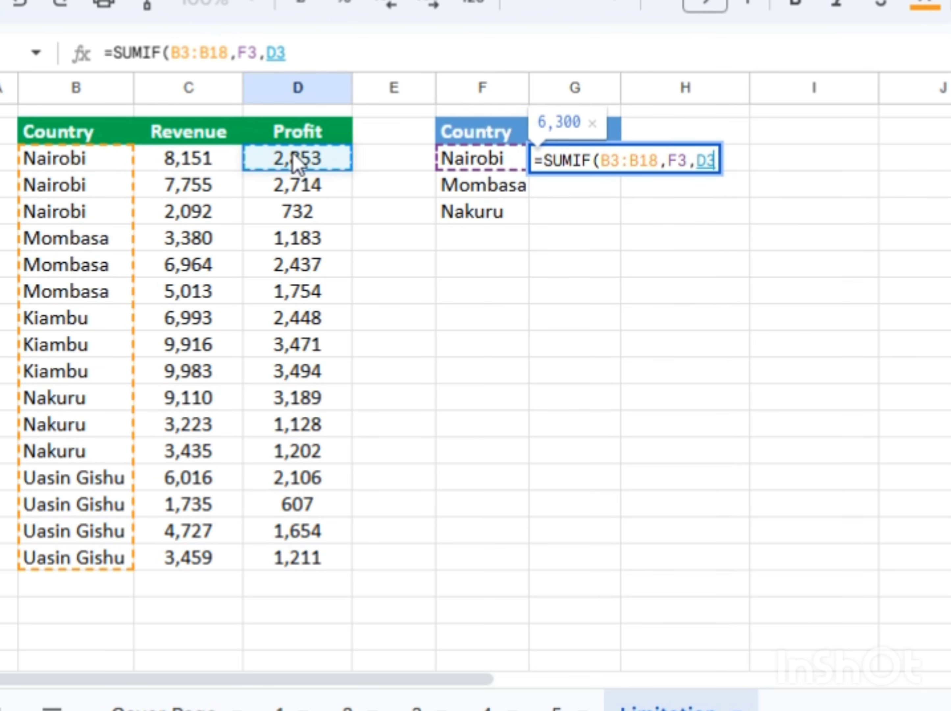
pyautogui.hotkey('ctrl', 'shift', 'Down')
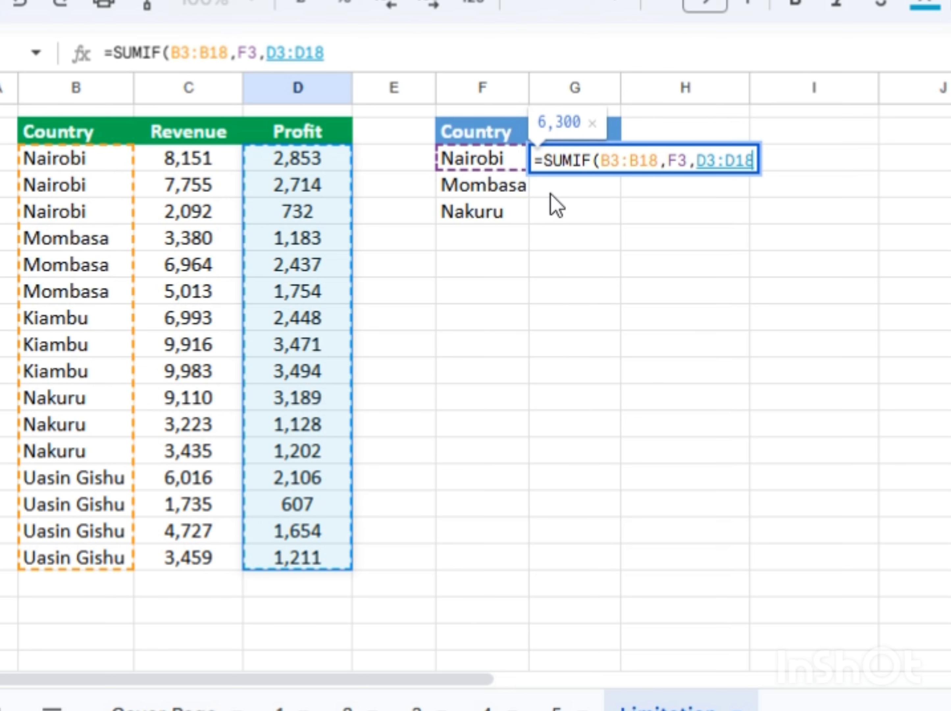
pyautogui.write(')')
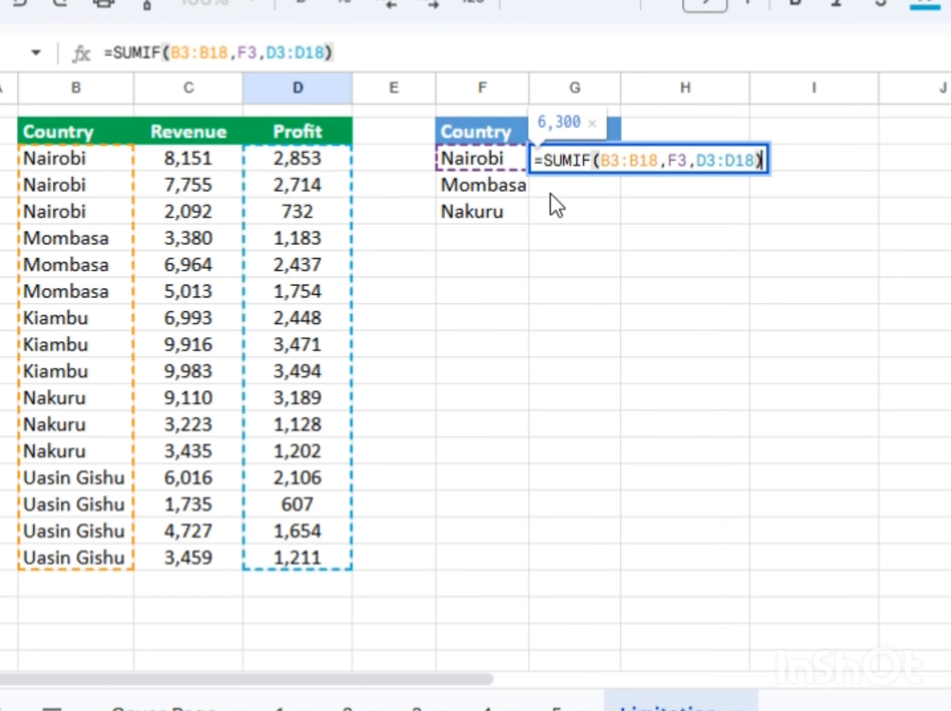
pyautogui.press('Return')
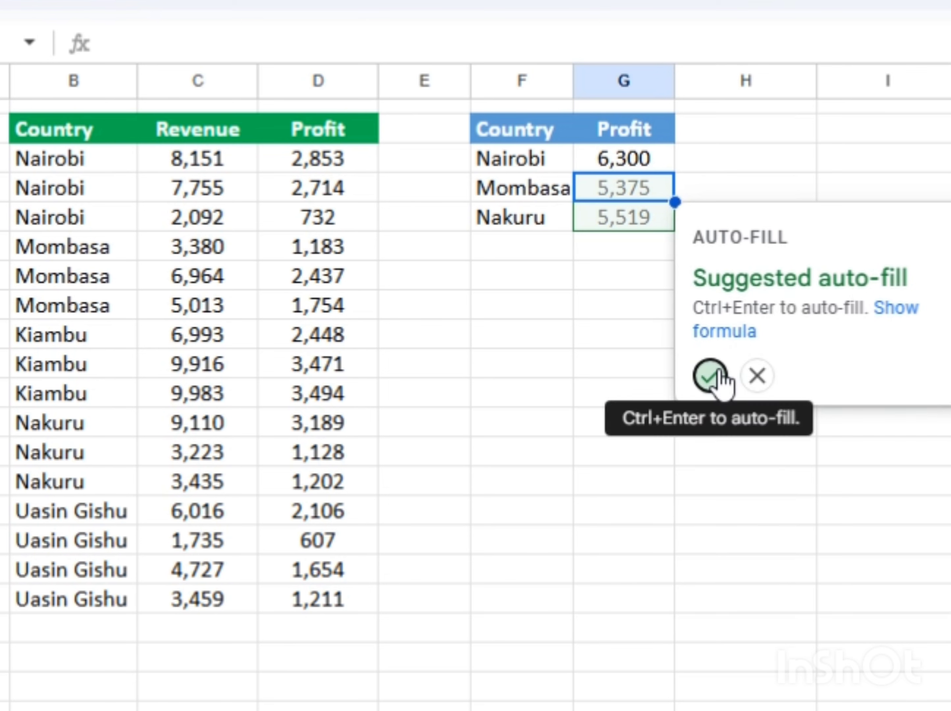
pyautogui.click(712, 376)
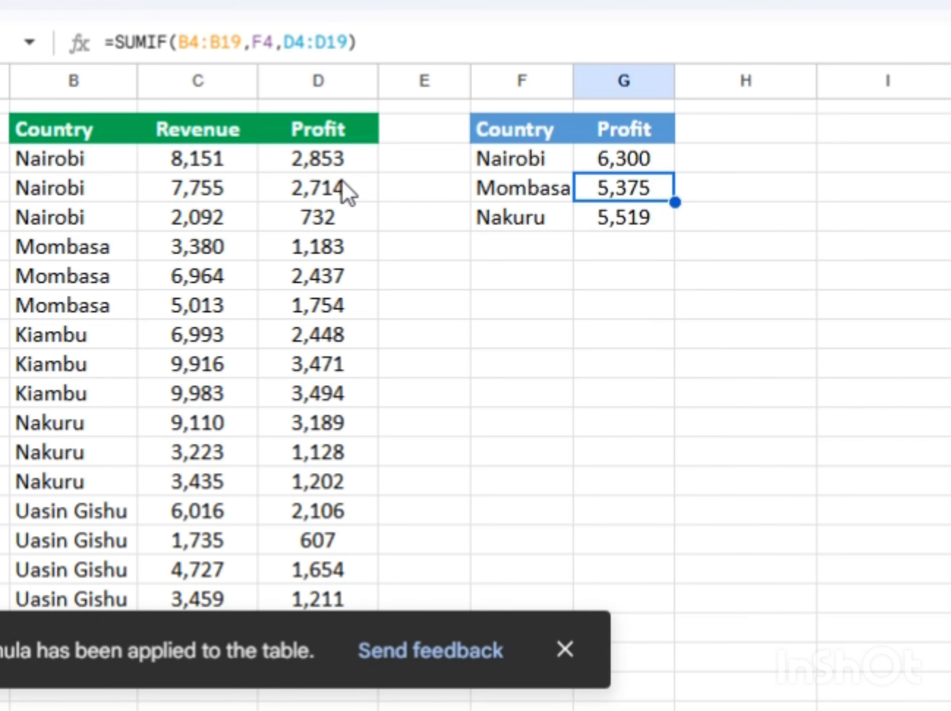
# Check the Nairobi result against the individual Nairobi profits in the source table
pyautogui.click(345, 161)
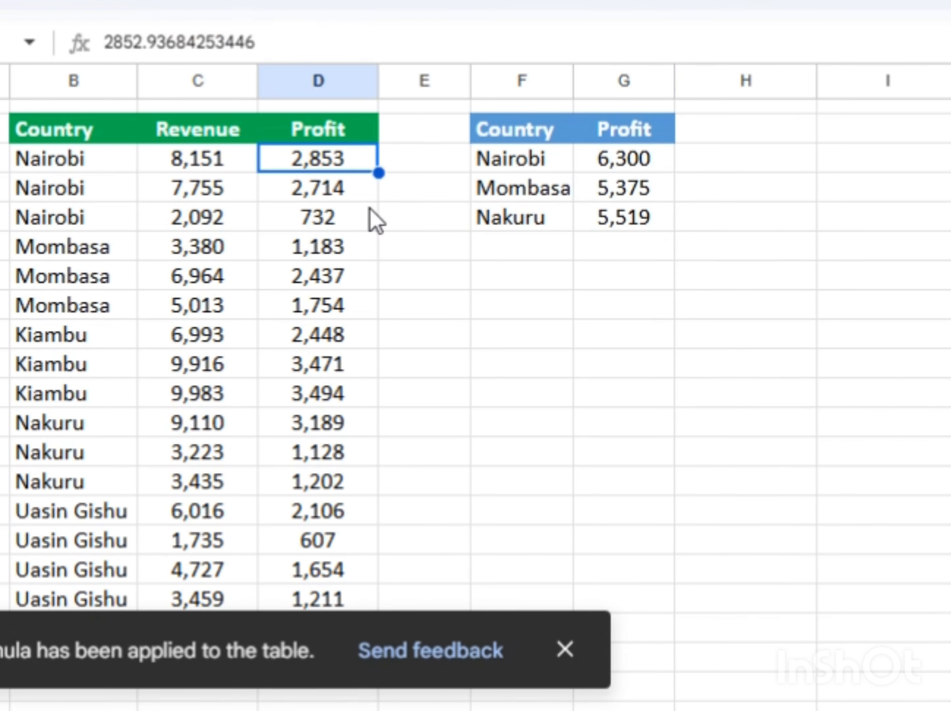
pyautogui.click(496, 160)
pyautogui.click(337, 167)
pyautogui.click(334, 194)
pyautogui.click(333, 221)
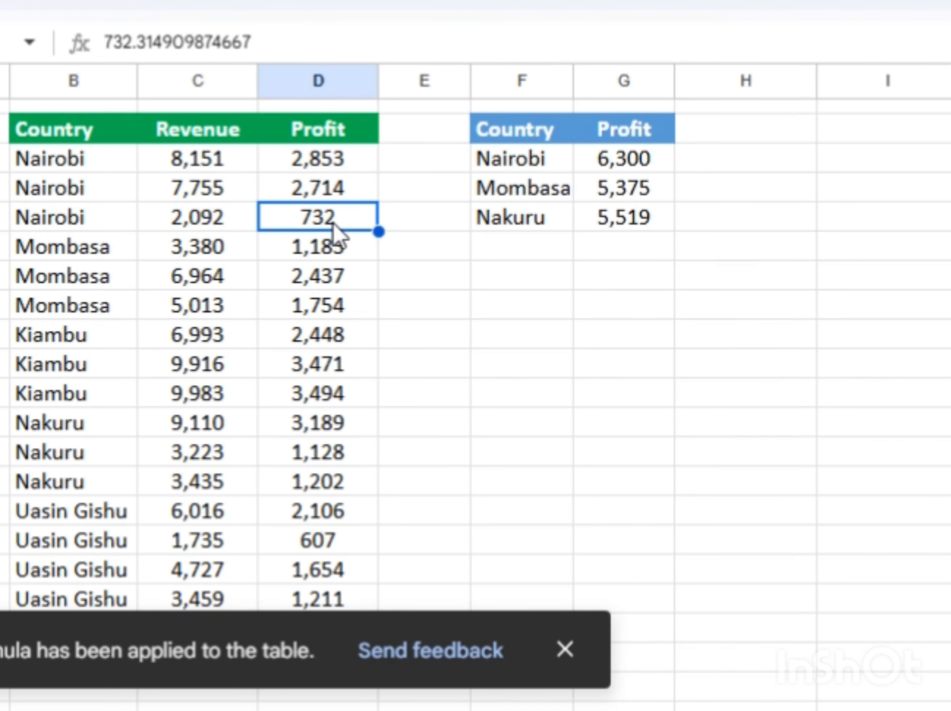
# Review the SUMIF formulas for Nairobi, Mombasa and Nakuru, and compare the Mombasa result with its individual profits in the source table
pyautogui.doubleClick(641, 166)
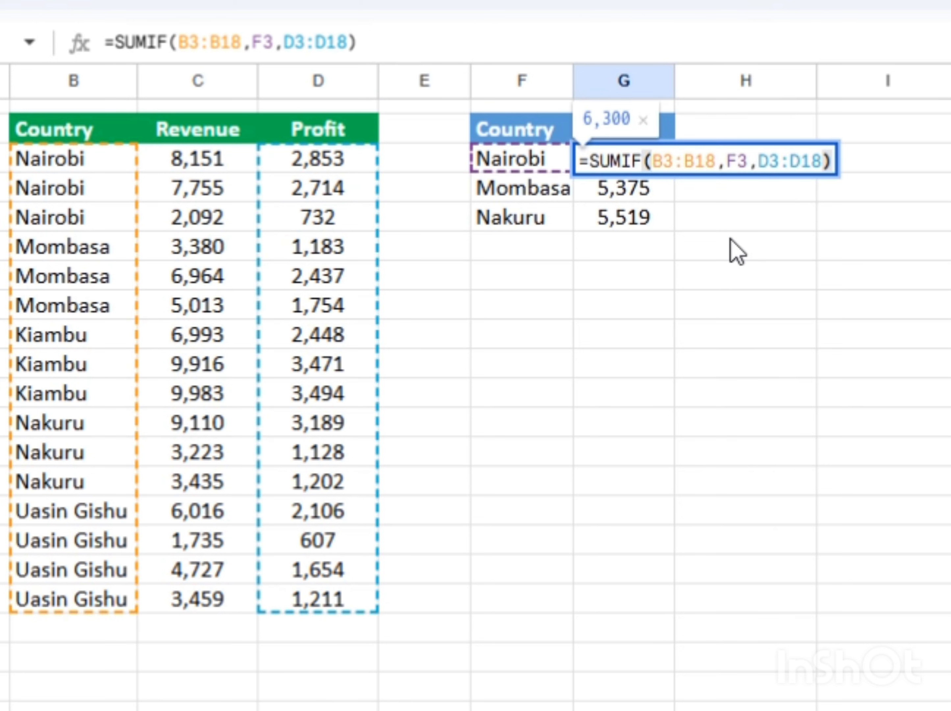
pyautogui.click(743, 246)
pyautogui.click(644, 153)
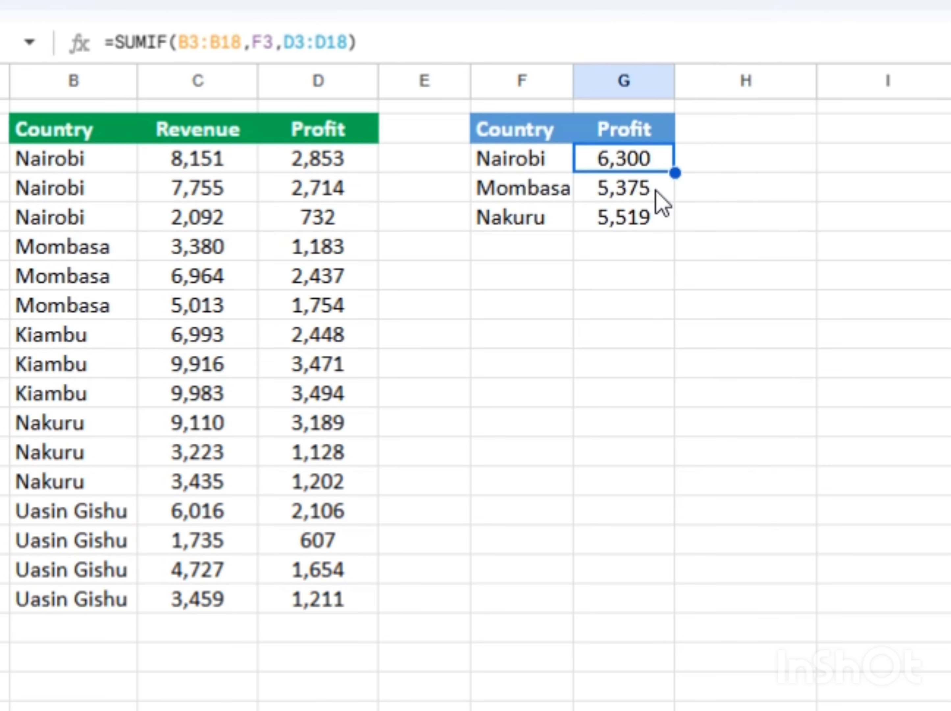
pyautogui.click(614, 197)
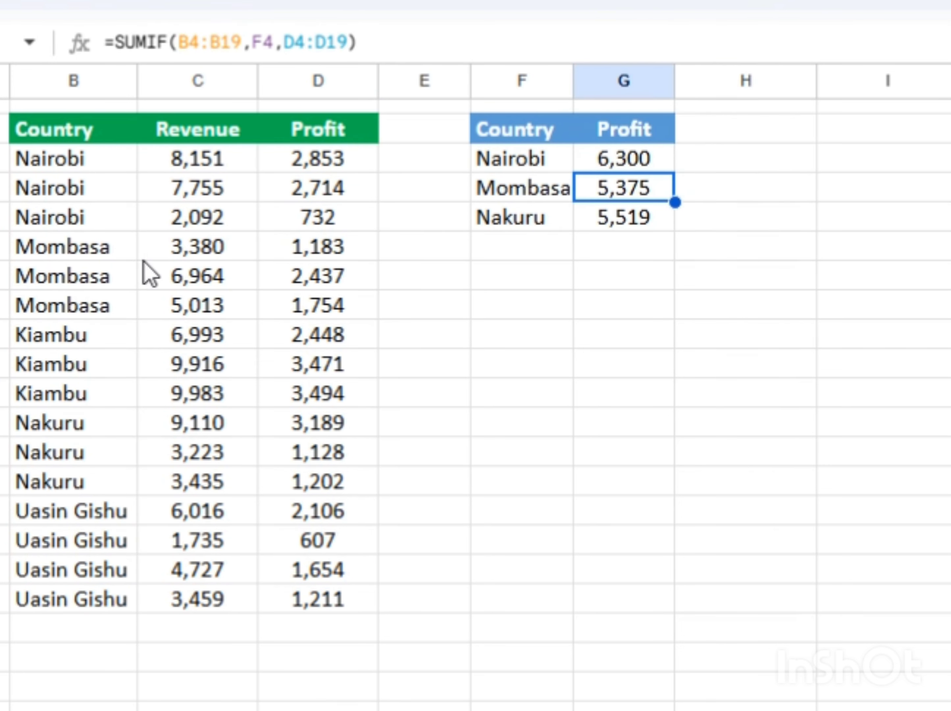
pyautogui.click(307, 258)
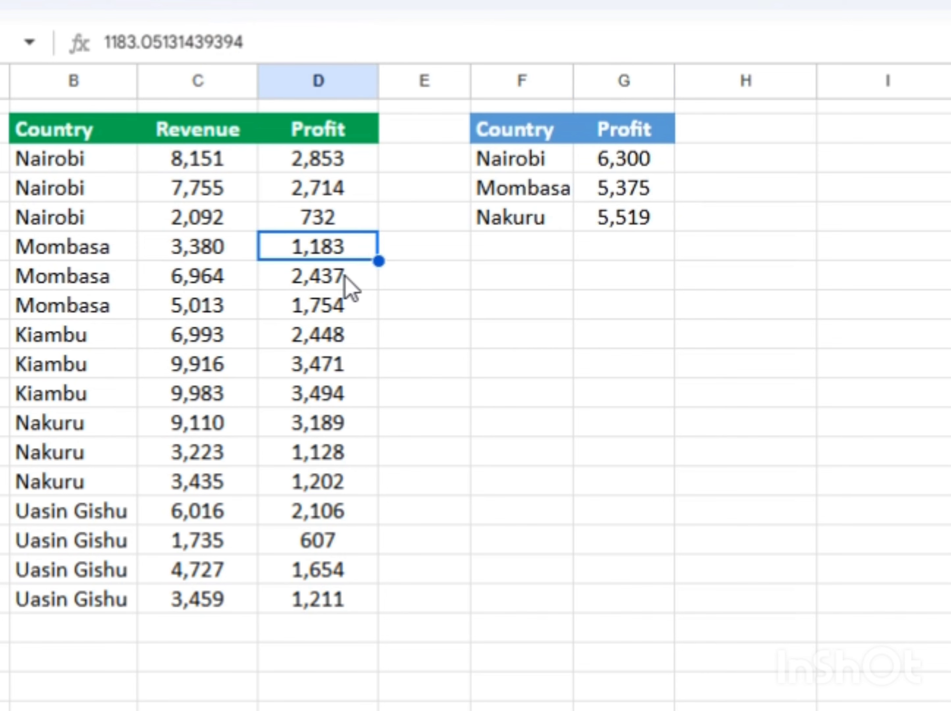
pyautogui.click(345, 278)
pyautogui.click(321, 306)
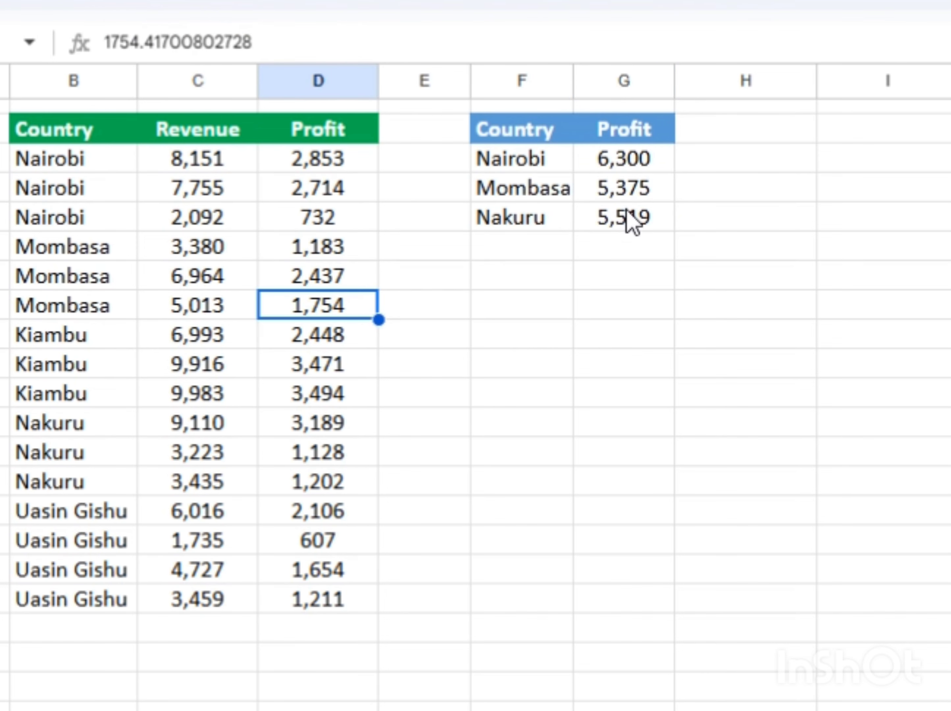
pyautogui.click(633, 196)
pyautogui.click(635, 215)
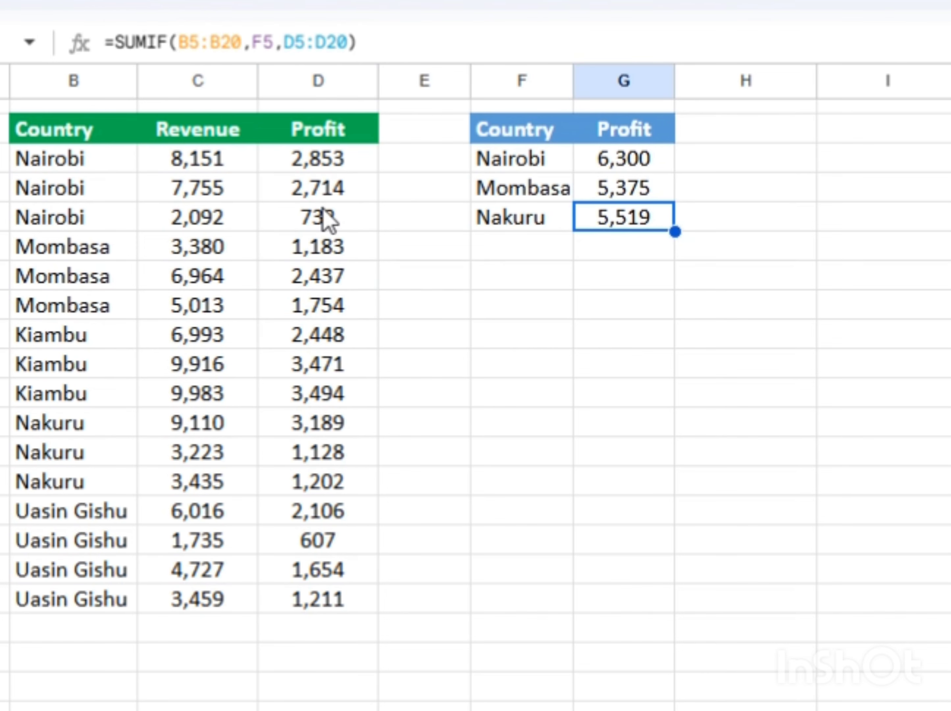
# Add a check formula in I3 that sums the three Nairobi profits, D3:D5
pyautogui.click(808, 184)
pyautogui.write('=SUM(')
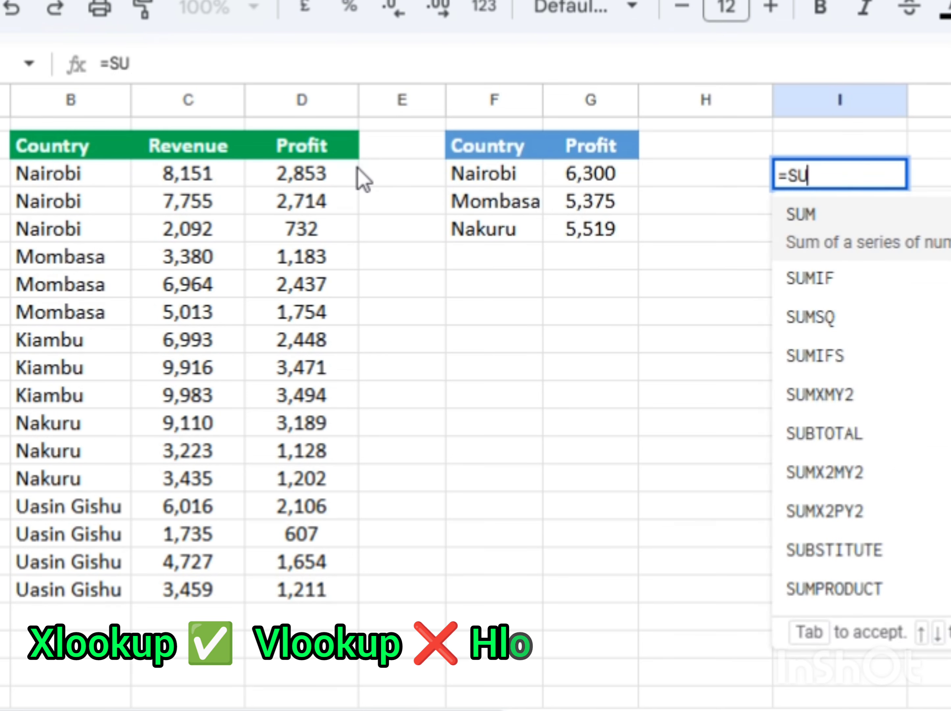
pyautogui.moveTo(301, 173); pyautogui.dragTo(297, 230)
pyautogui.press('Return')
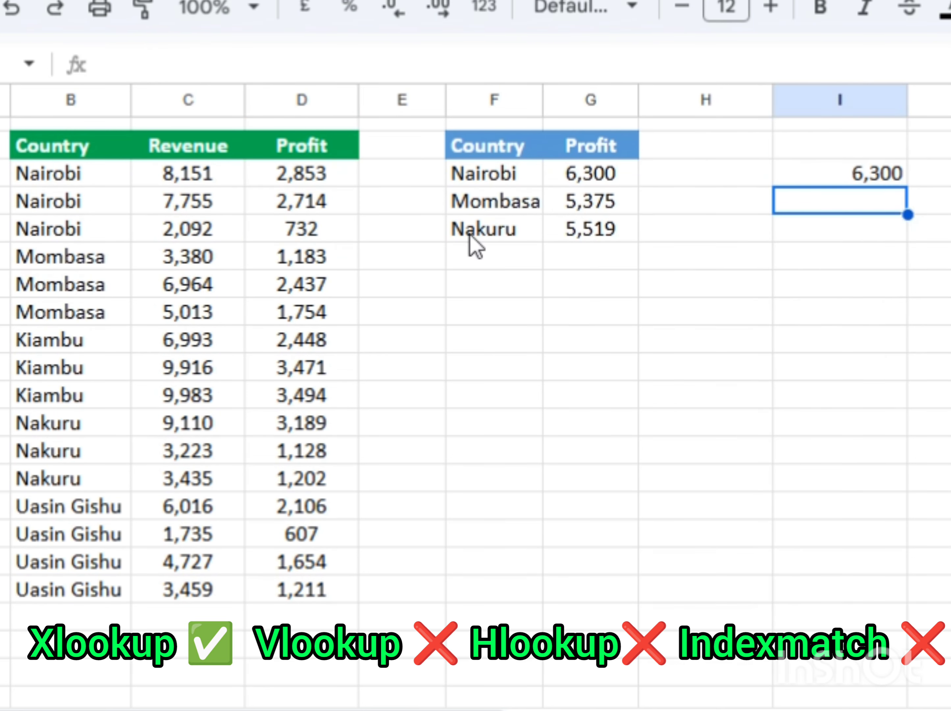
# Enter the suggested SUM formula in I4, directly below the Nairobi check total
pyautogui.write('=SUM')
pyautogui.press('Tab')
pyautogui.press('Return')
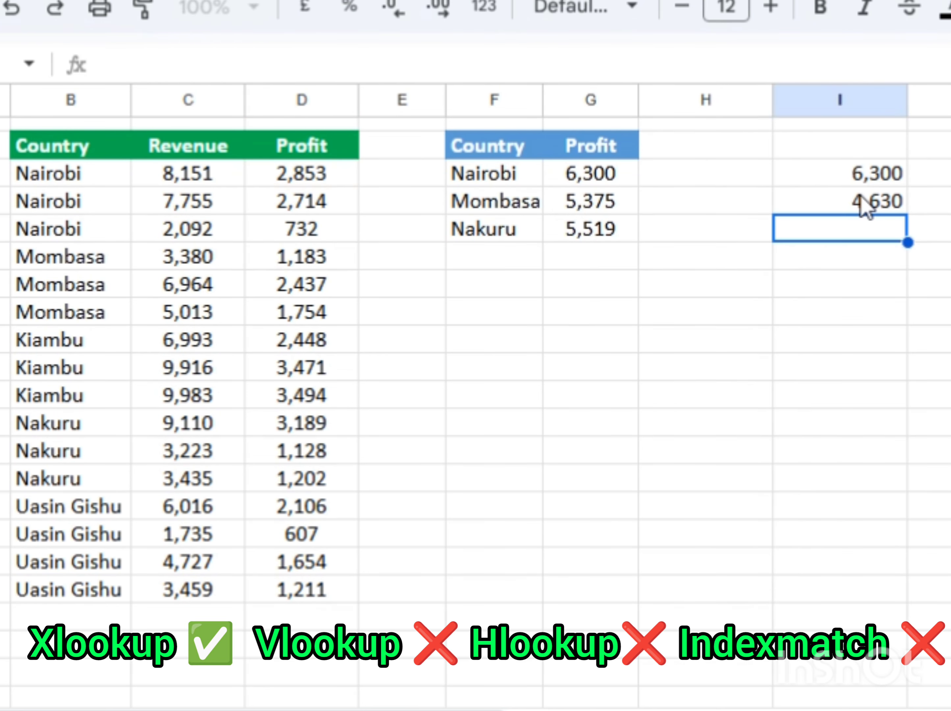
# Replace the range of the SUM formula in I4 with the three Mombasa profits, D6:D8
pyautogui.doubleClick(860, 207)
pyautogui.press('BackSpace')
pyautogui.press('BackSpace')
pyautogui.press('BackSpace')
pyautogui.press('BackSpace')
pyautogui.press('BackSpace')
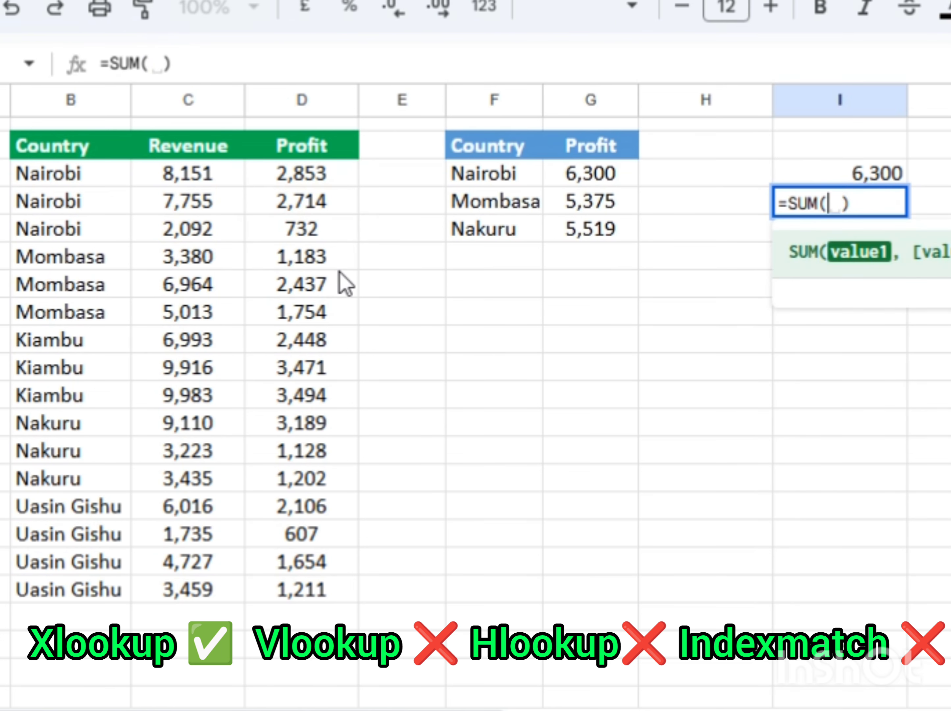
pyautogui.moveTo(301, 257); pyautogui.dragTo(301, 312)
pyautogui.press('Return')
# Add a check formula in I5 that sums the three Nakuru profits, D12:D14
pyautogui.write('=')
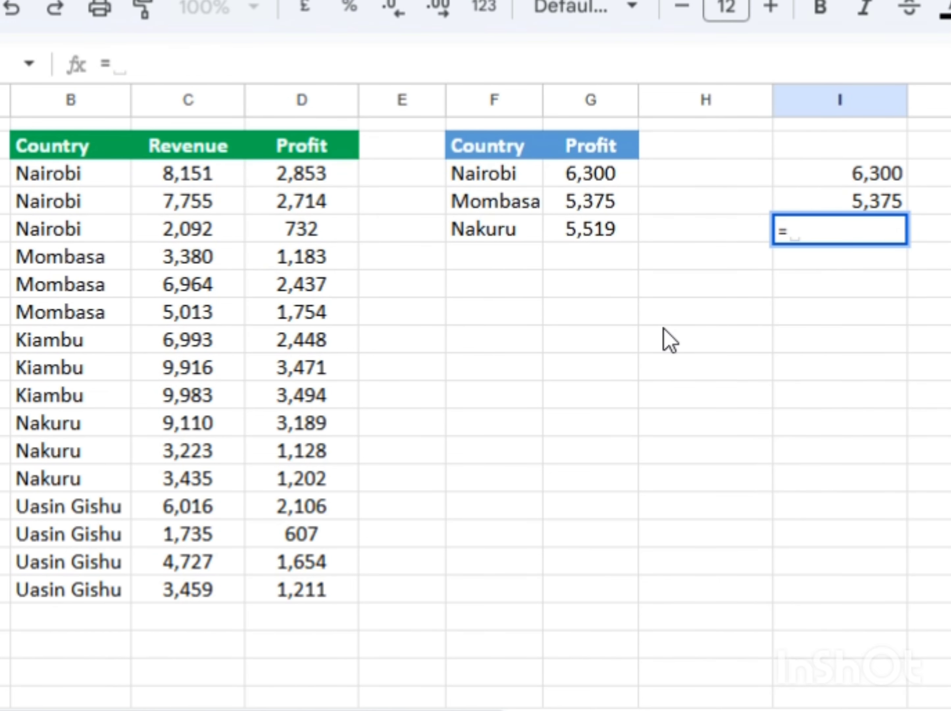
pyautogui.write('SUM(')
pyautogui.moveTo(301, 423); pyautogui.dragTo(250, 490)
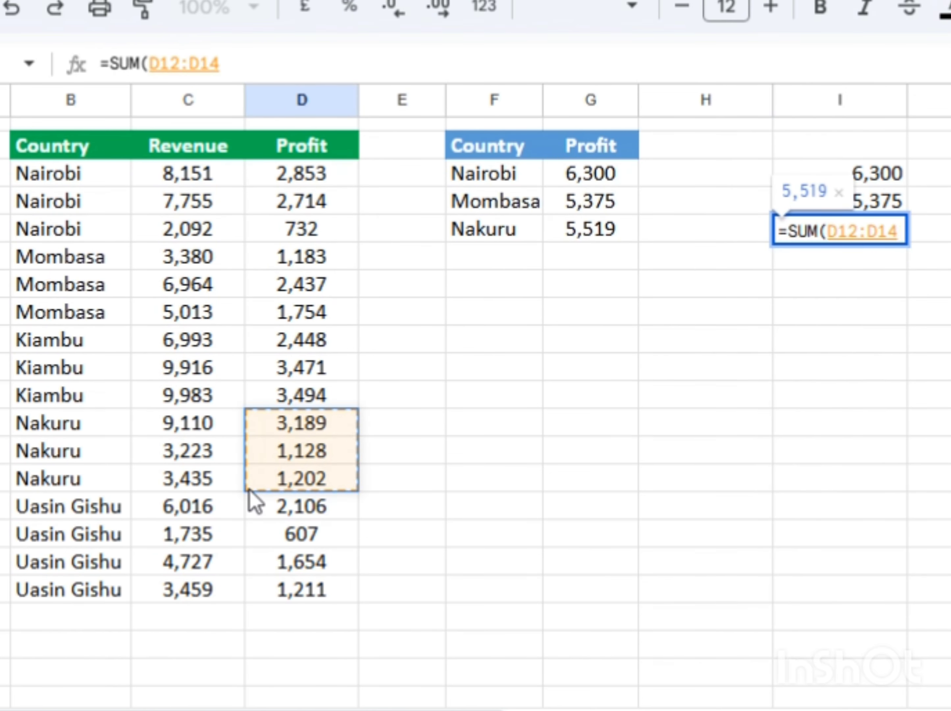
pyautogui.press('Return')
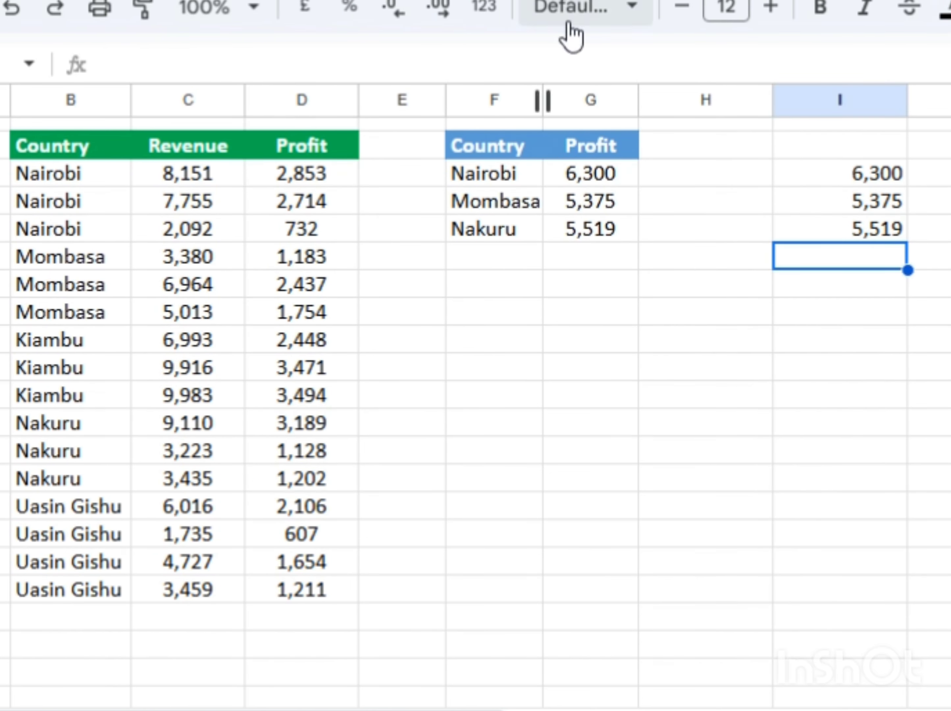